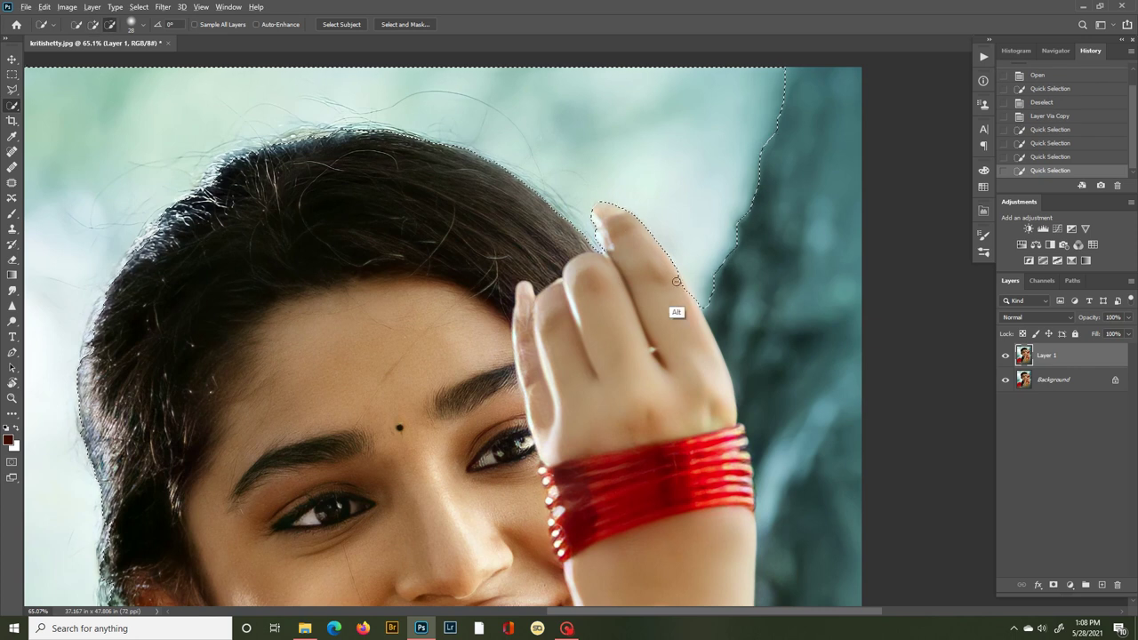
Refine the background selection along the raised finger's edge, clear the selected background from Layer 1, and deselect.
left_click(678, 279, "alt")
left_click(684, 283, "alt")
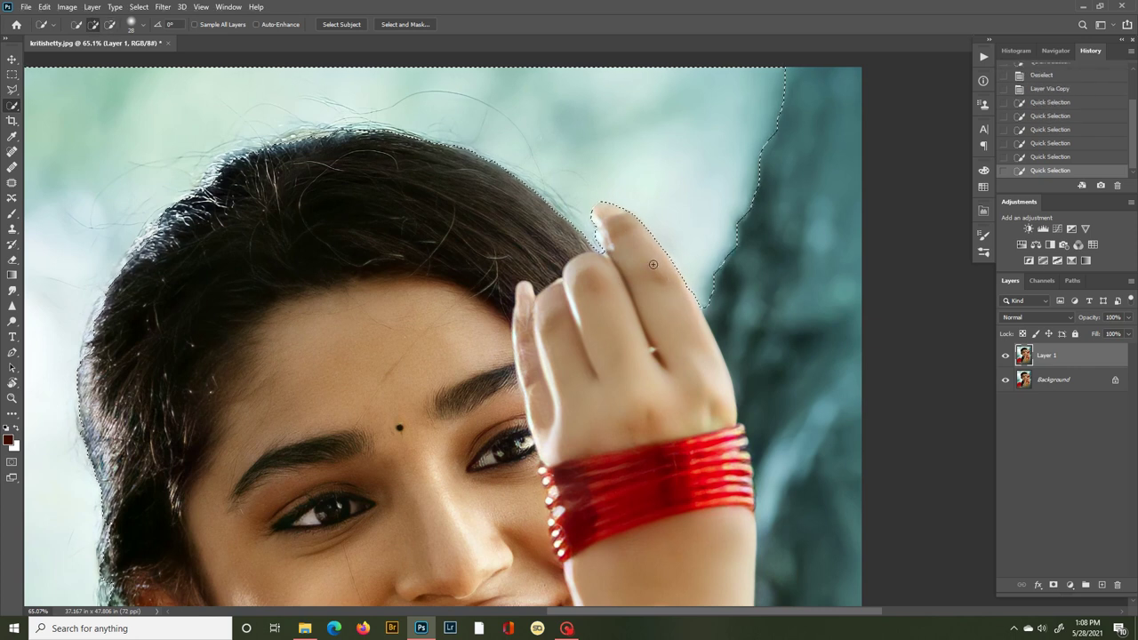
key("z")
left_click_drag(642, 331, 574, 319)
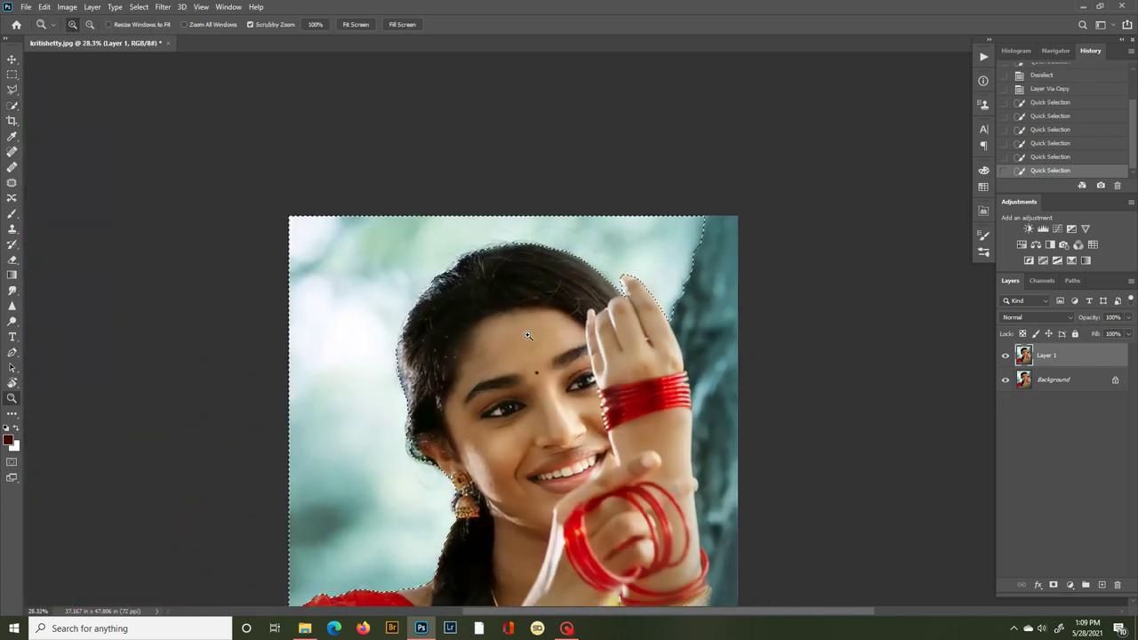
key("Delete")
key("ctrl+d")
left_click(1053, 585)
key("ctrl+z")
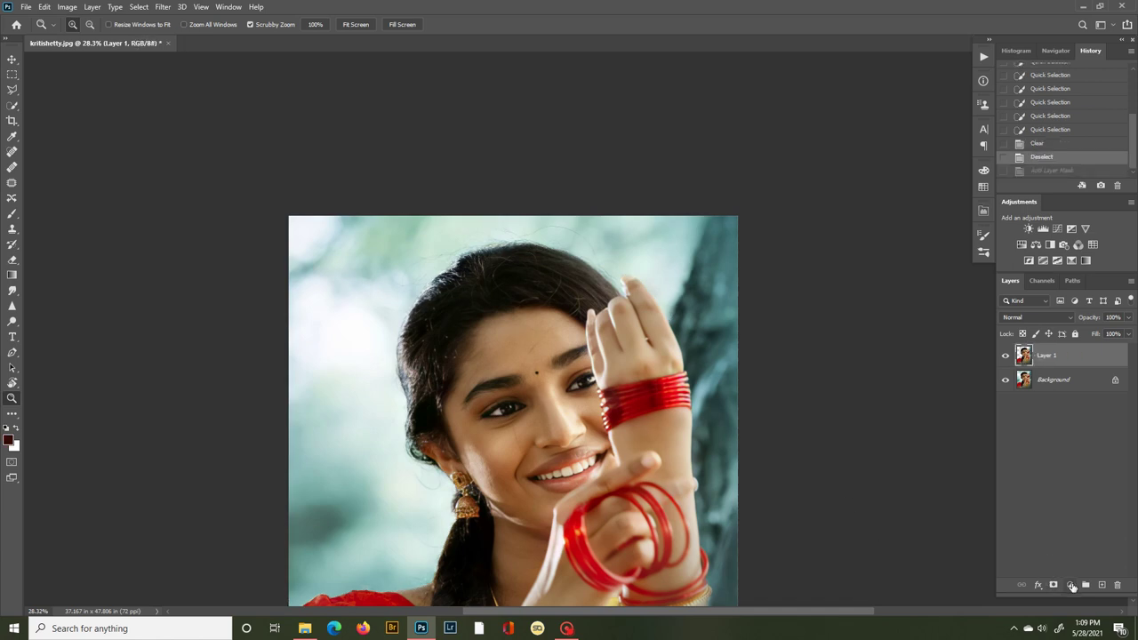
Add a solid colour fill layer with colour 575757 and move it beneath Layer 1.
left_click(1070, 585)
left_click(1079, 373)
type("575757")
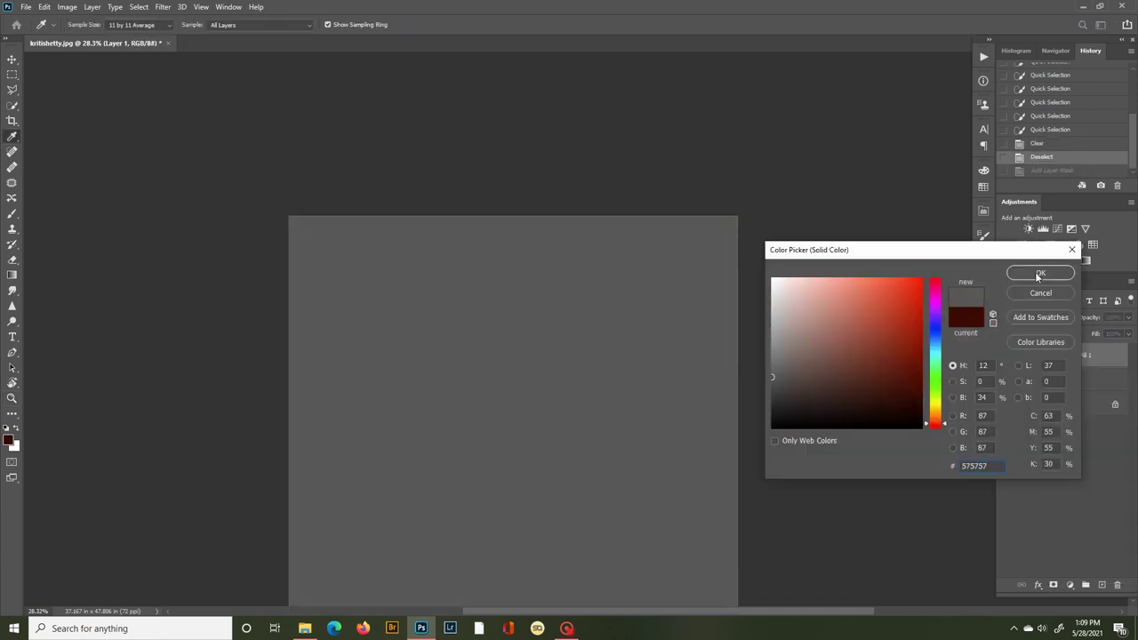
left_click(1037, 275)
key("ctrl+bracketleft")
Select the leftover background patch below the red sleeve on Layer 1 with Quick Selection and cut it away.
left_click_drag(543, 515, 485, 288)
left_click(1070, 354)
key("w")
left_click_drag(240, 553, 232, 553)
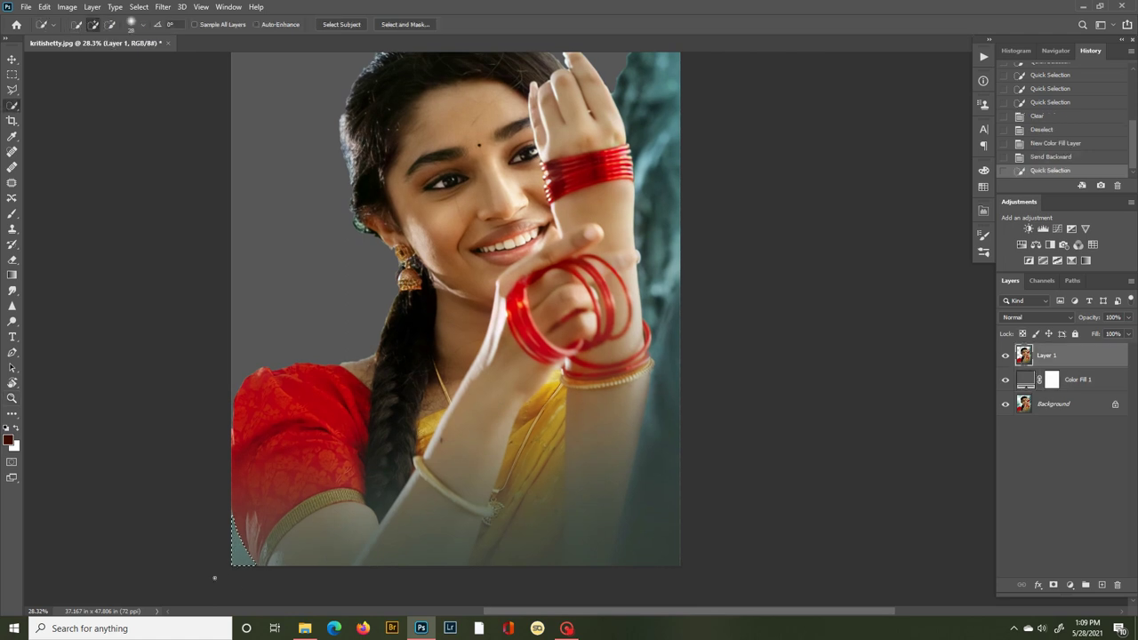
key("ctrl+x")
scroll(409, 430, "up", 3)
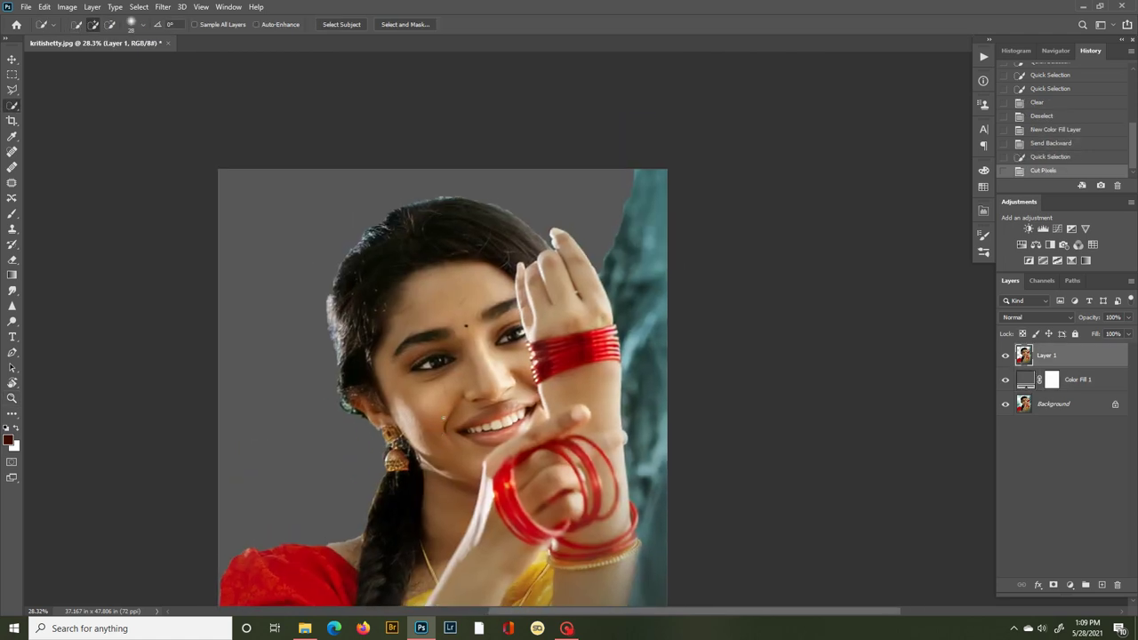
Apply Camera Raw adjustments to Layer 1: Whites +40, Exposure +0.25, Texture +18, Clarity +5 and Vibrance +39.
key("z")
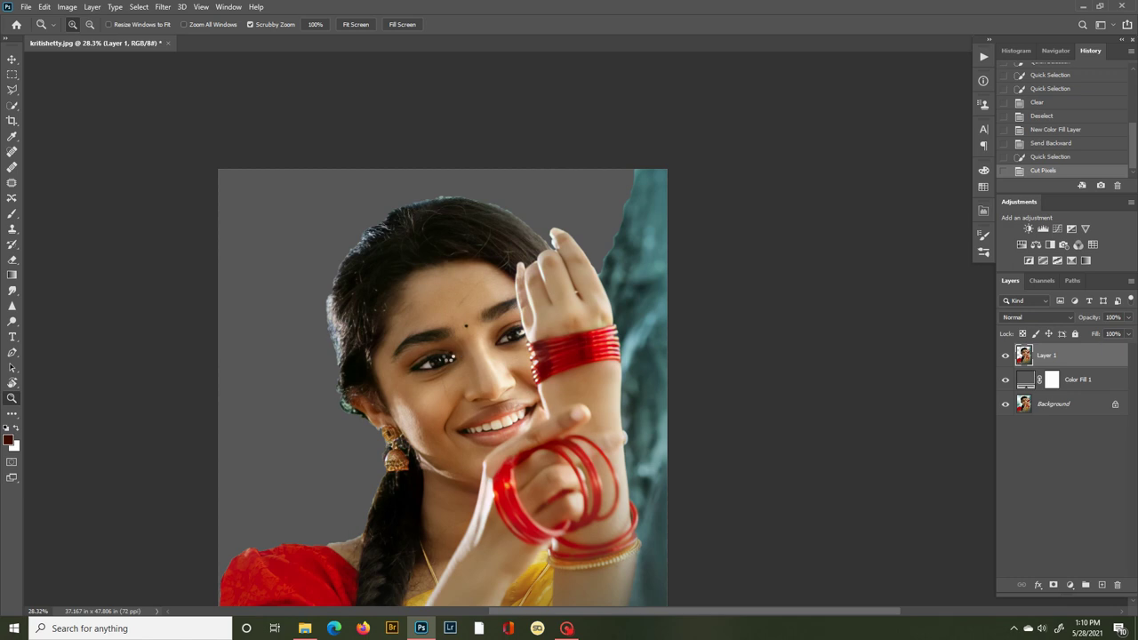
key("ctrl+shift+a")
left_click_drag(710, 350, 737, 350)
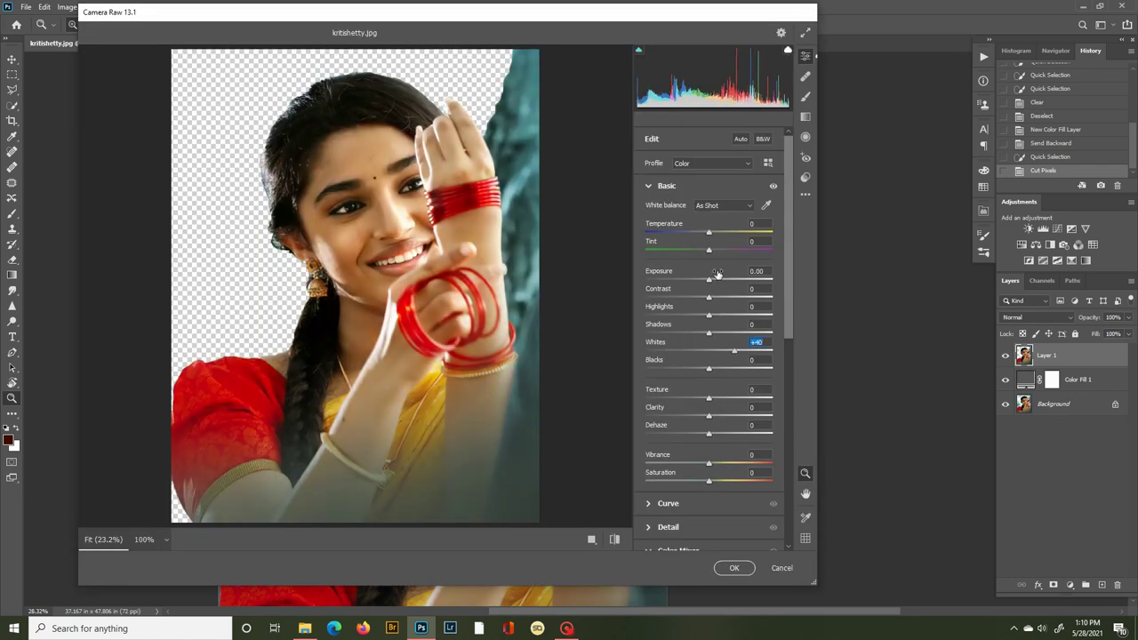
left_click_drag(718, 274, 754, 309)
left_click_drag(724, 391, 728, 414)
left_click_drag(721, 458, 734, 418)
Adjust the reds, oranges and yellows in the Color Mixer, with yellows at Hue +17, Saturation +37 and Luminance +2.
scroll(785, 343, "down", 5)
left_click(650, 375)
mouse_move(708, 438)
left_mouse_down()
mouse_move(738, 432)
mouse_move(720, 402)
mouse_move(717, 437)
left_mouse_up()
left_click(682, 375)
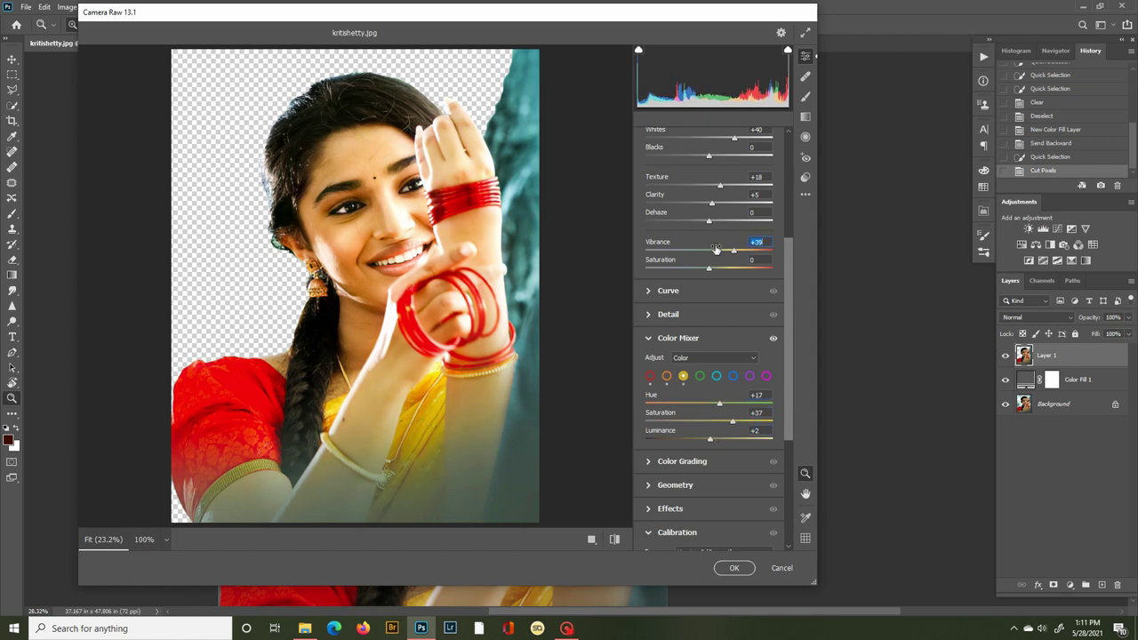
Set Highlights to +7 and Shadows to +48 and apply the Camera Raw filter to Layer 1.
left_click_drag(785, 337, 795, 262)
left_click_drag(726, 278, 758, 300)
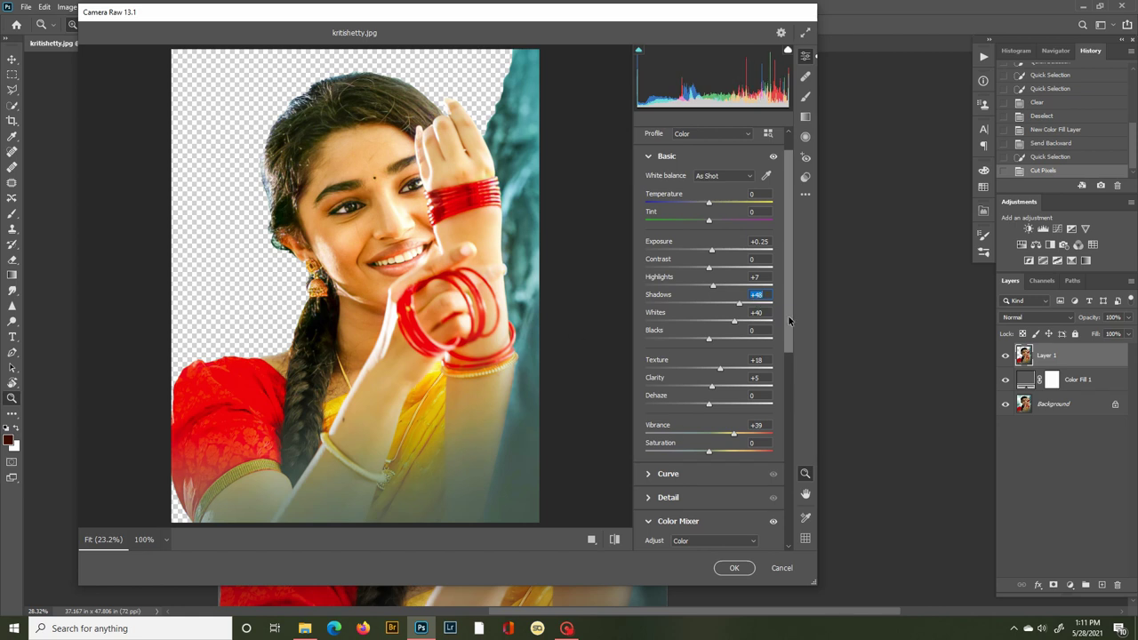
key("Return")
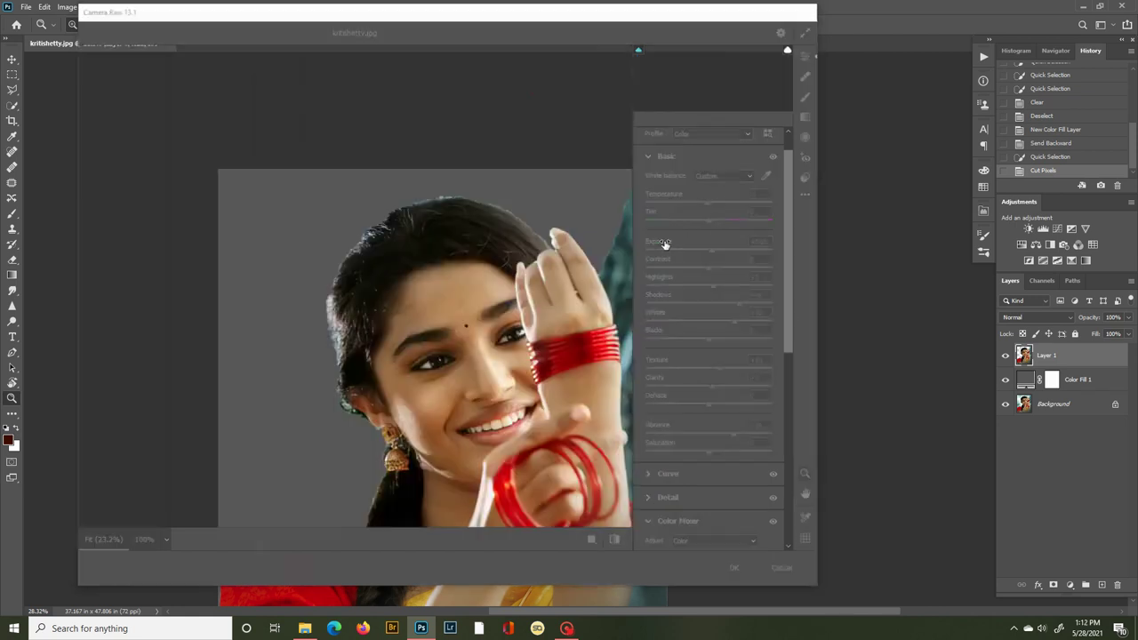
Add Uniform noise of 13.93% to Layer 1 with the Add Noise filter.
left_click_drag(539, 498, 620, 343)
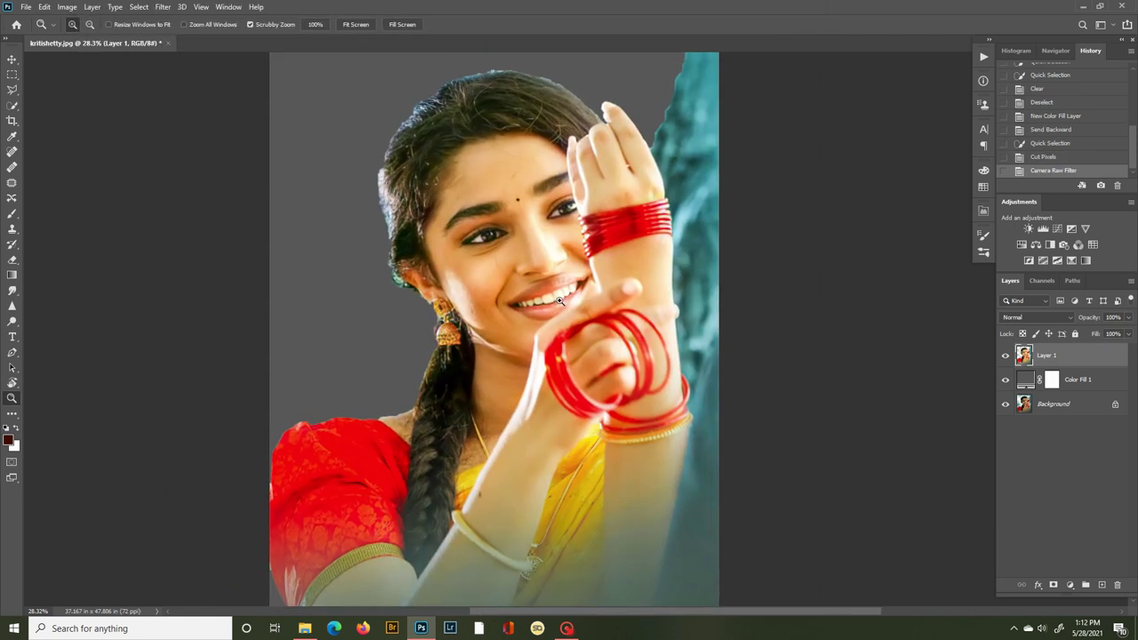
scroll(551, 248, "up", 6)
scroll(551, 248, "down", 2)
left_click_drag(602, 219, 539, 246)
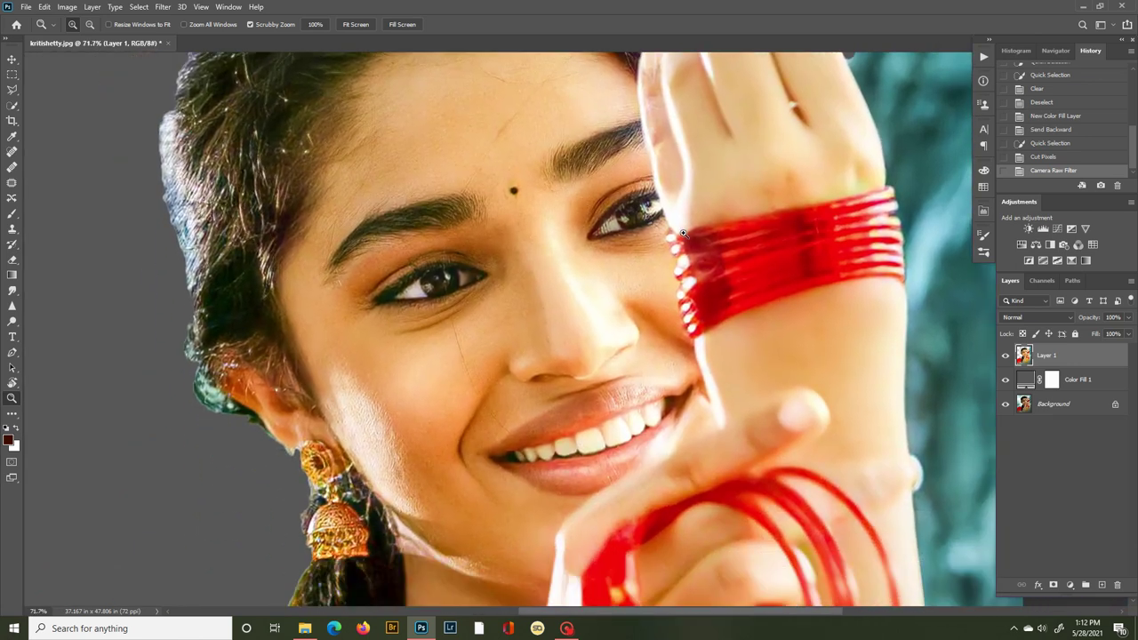
left_click(164, 7)
left_click(342, 175)
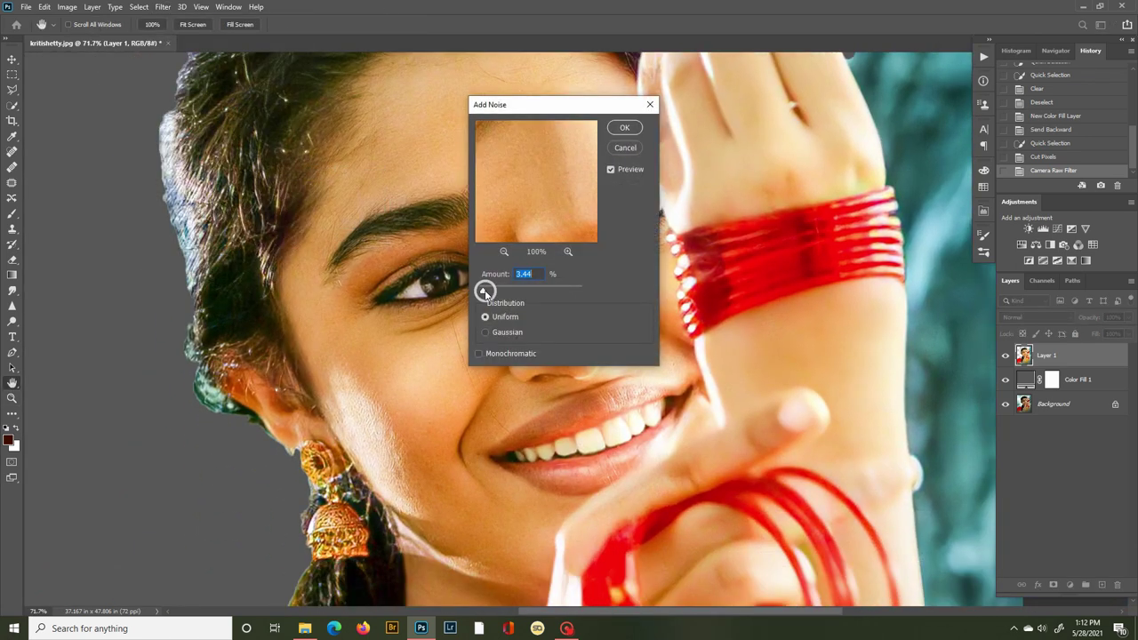
left_click_drag(483, 287, 495, 292)
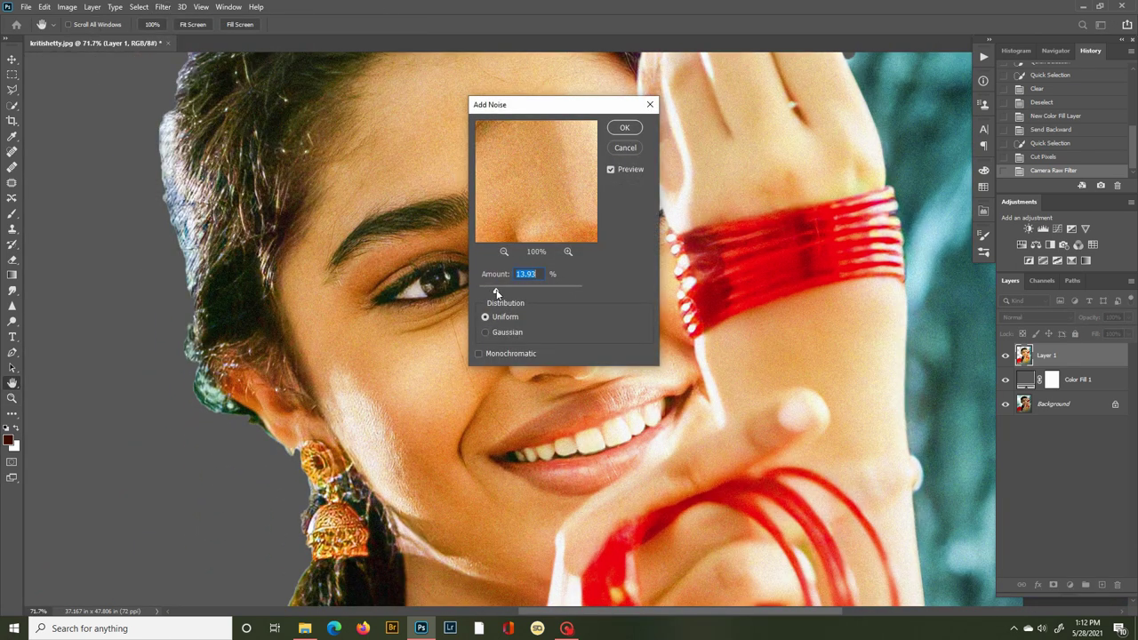
left_click(623, 128)
Save the document as the Photoshop file 001 in the Downloads folder.
key("z")
scroll(533, 352, "up", 3)
key("ctrl+shift+s")
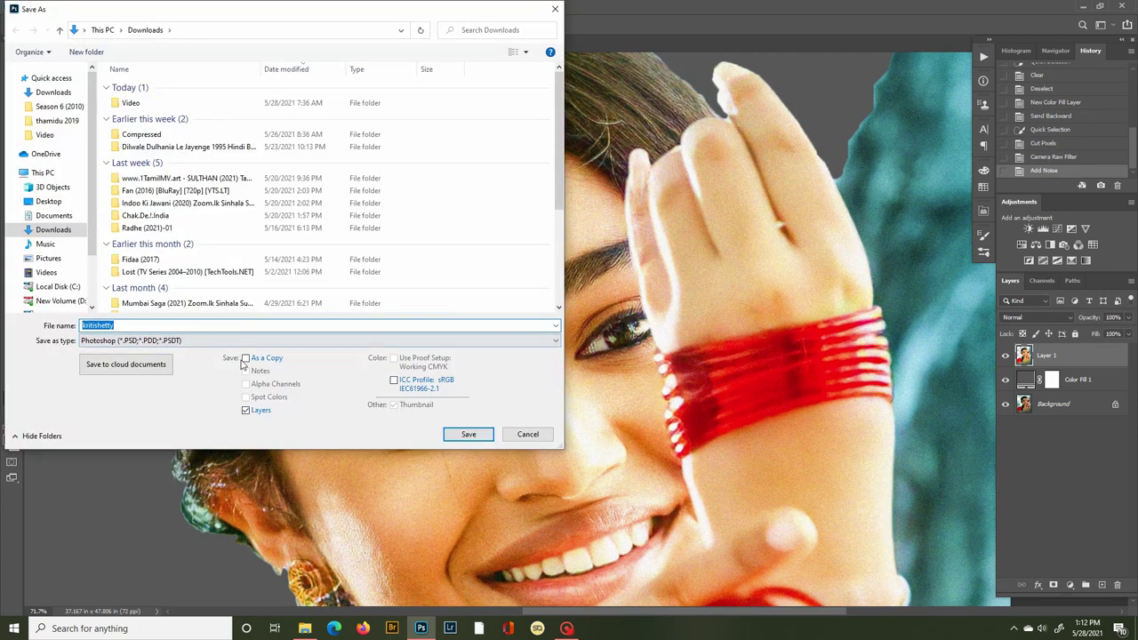
key("BackSpace")
type("001")
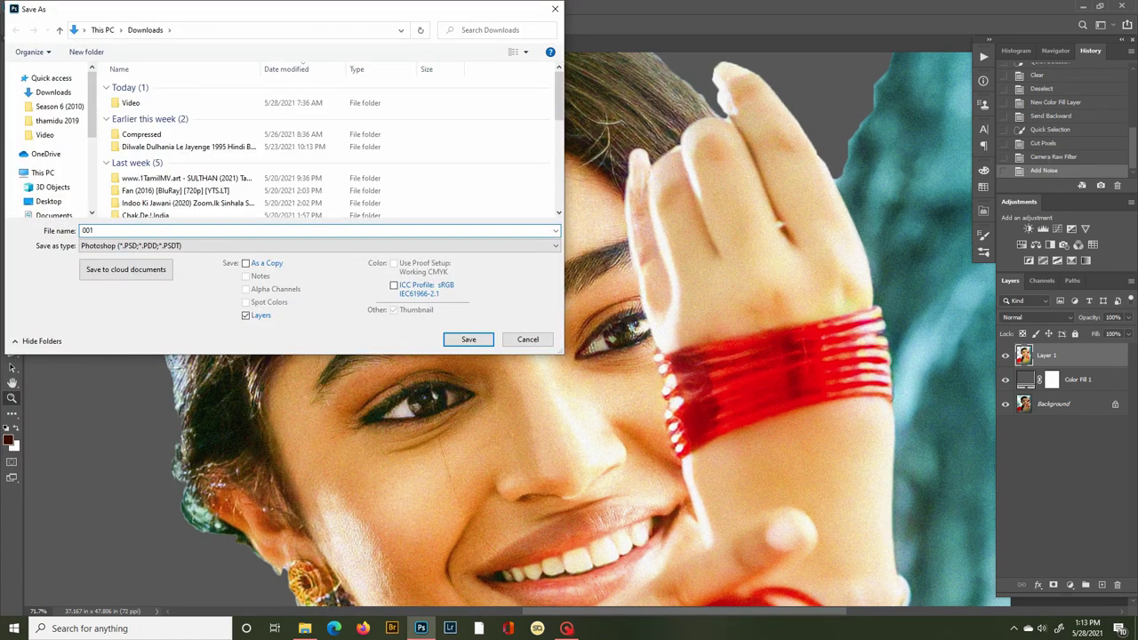
key("Return")
Smooth the iris and white of the fully visible eye using the Smudge tool with a size 25 brush at 70% strength.
key("r")
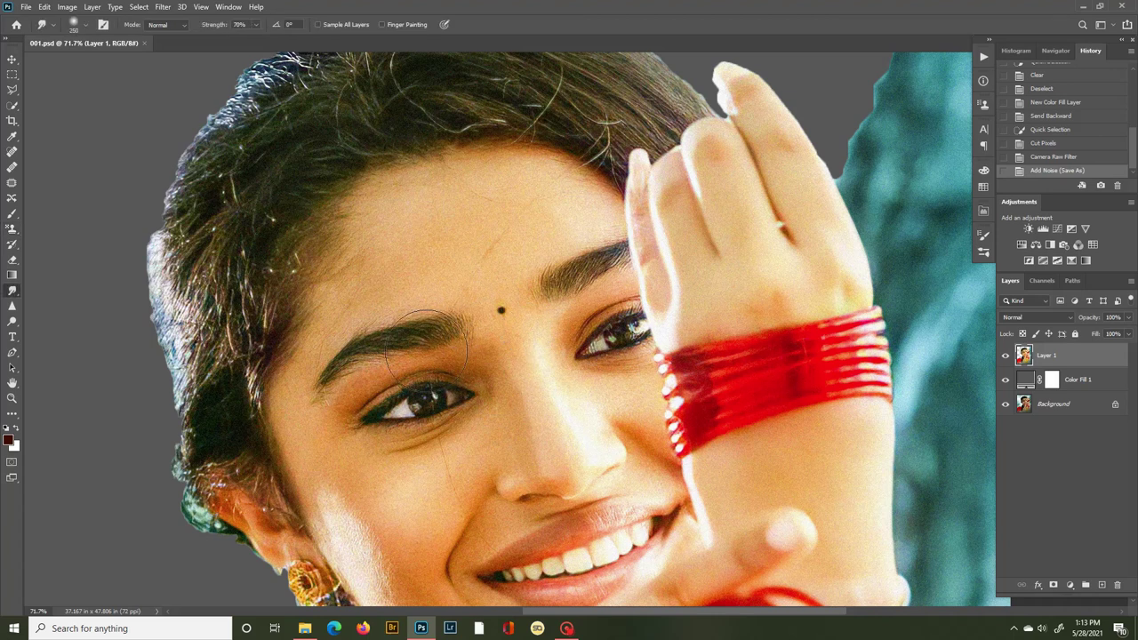
left_click(983, 253)
left_click(814, 441)
left_click(983, 254)
scroll(458, 331, "up", 2)
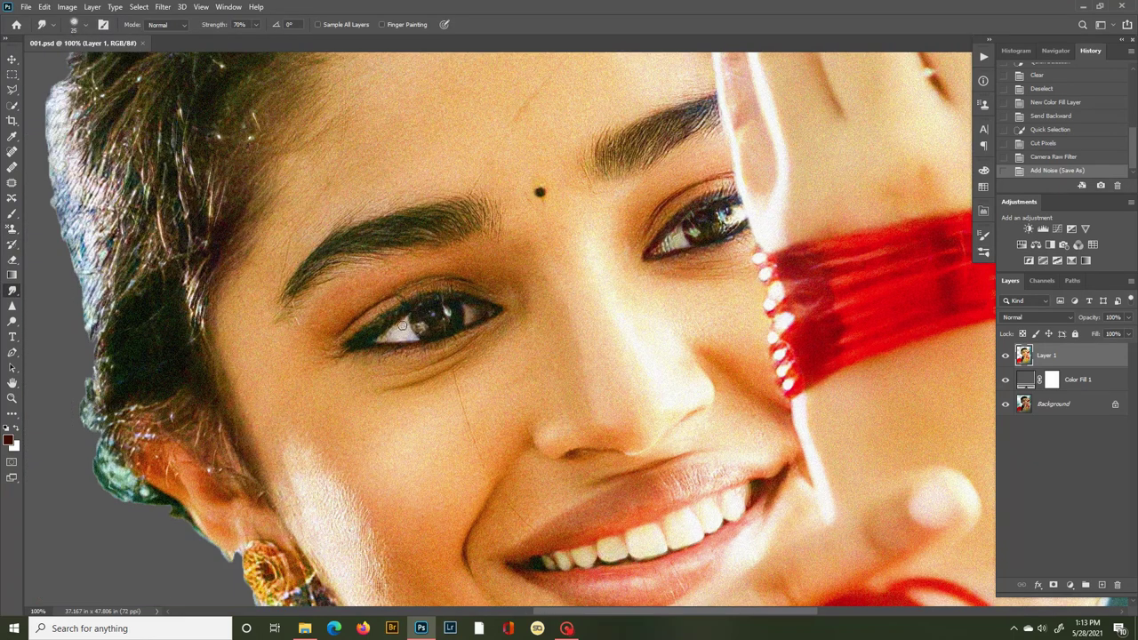
left_click_drag(406, 325, 435, 323)
mouse_move(440, 322)
left_mouse_down()
mouse_move(464, 309)
mouse_move(482, 320)
left_mouse_up()
left_click_drag(361, 350, 384, 326)
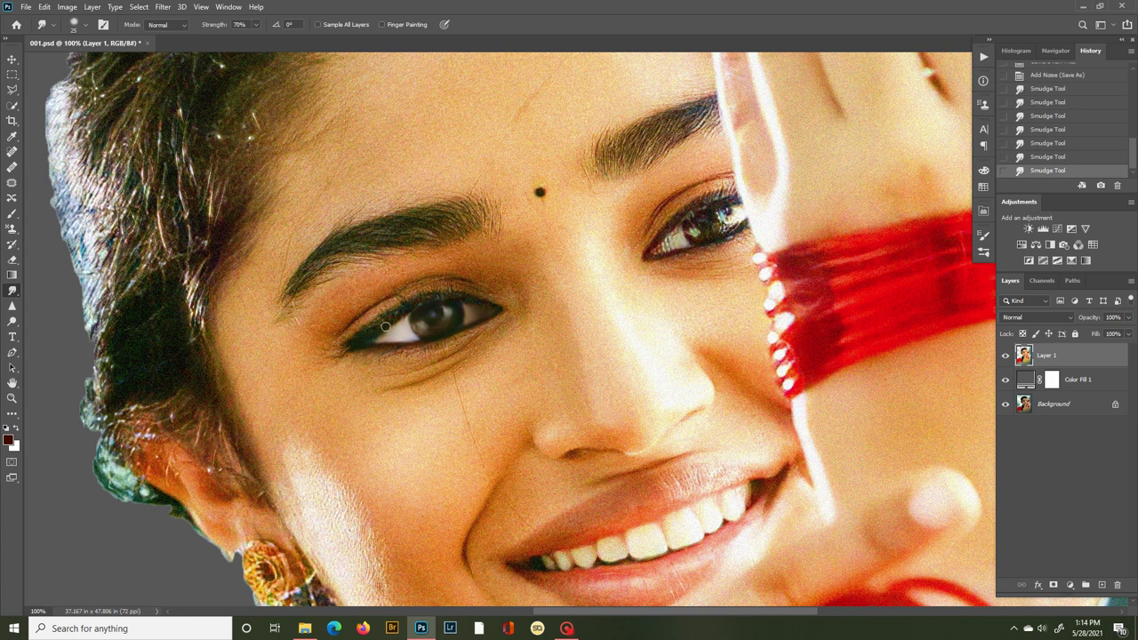
Smudge the skin around the fully visible eye and across the cheek at 100% strength, using brush sizes 45 to 60.
left_click_drag(460, 295, 402, 307)
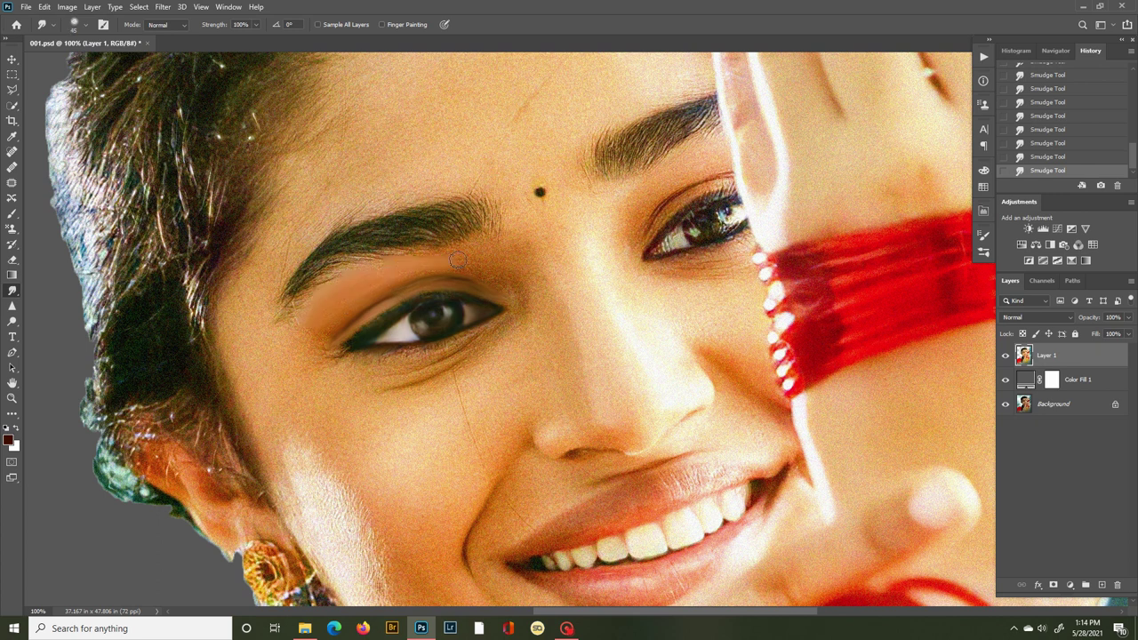
mouse_move(528, 253)
left_mouse_down()
mouse_move(544, 320)
mouse_move(411, 357)
mouse_move(407, 379)
mouse_move(558, 313)
left_mouse_up()
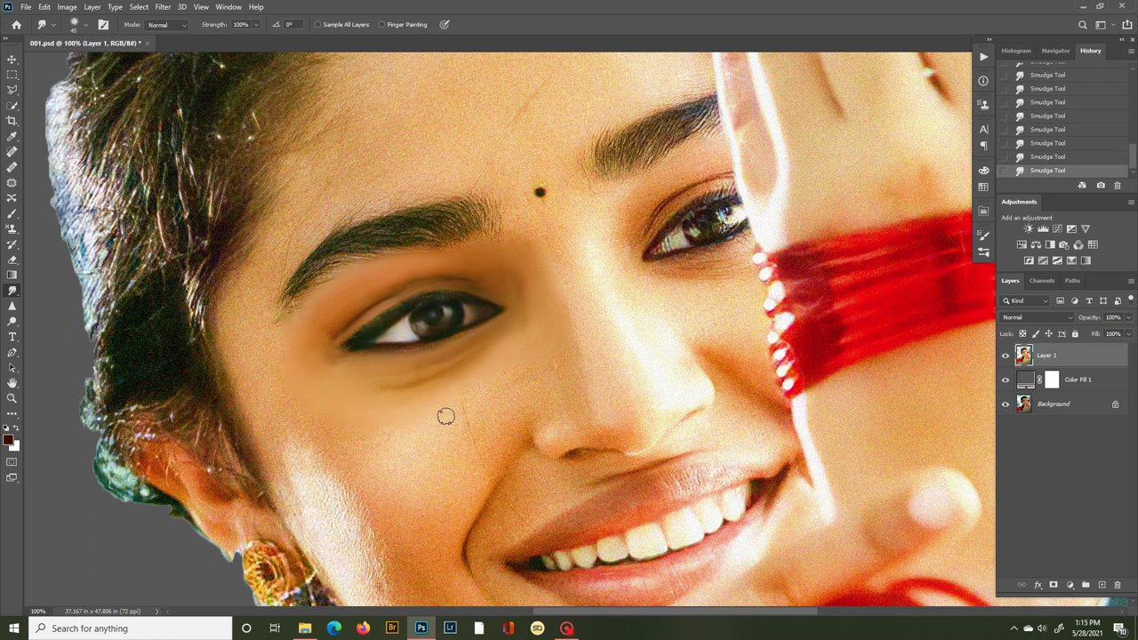
key("bracketright")
key("bracketright")
mouse_move(431, 418)
left_mouse_down()
mouse_move(458, 444)
mouse_move(527, 349)
mouse_move(570, 347)
mouse_move(453, 499)
mouse_move(429, 435)
mouse_move(321, 421)
mouse_move(434, 492)
mouse_move(321, 435)
mouse_move(423, 498)
mouse_move(320, 467)
mouse_move(305, 495)
mouse_move(296, 488)
mouse_move(308, 514)
mouse_move(359, 539)
mouse_move(295, 507)
mouse_move(240, 389)
mouse_move(285, 371)
mouse_move(220, 322)
left_mouse_up()
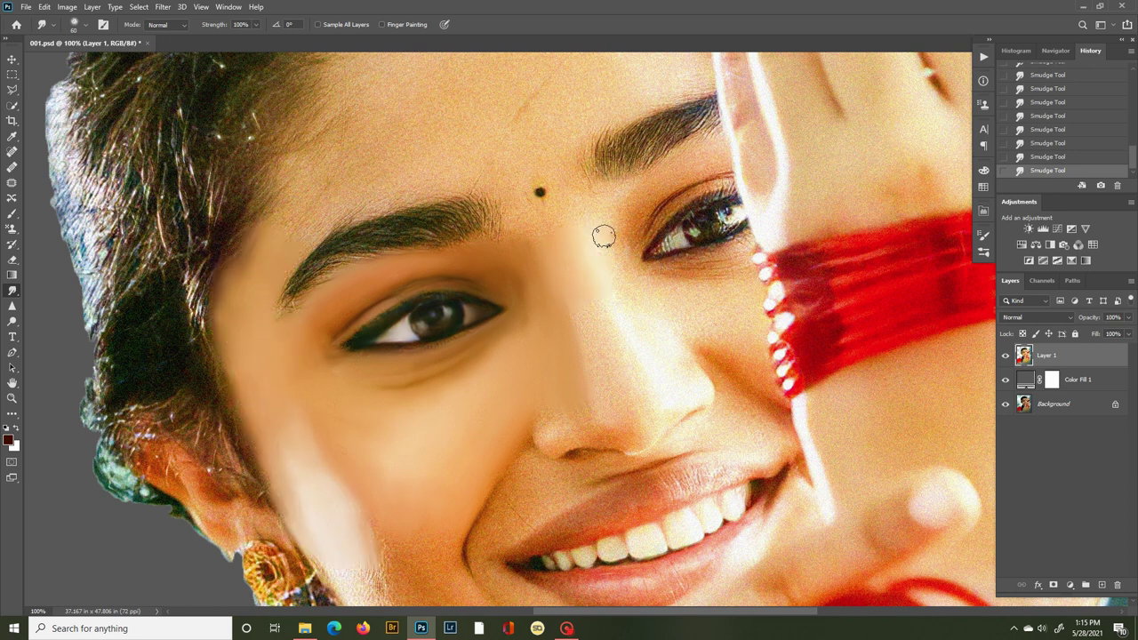
Smudge the nose, the skin above the lips and the eye beside the hand with smaller brushes at 100% strength.
key("bracketleft")
key("bracketleft")
key("bracketleft")
key("bracketleft")
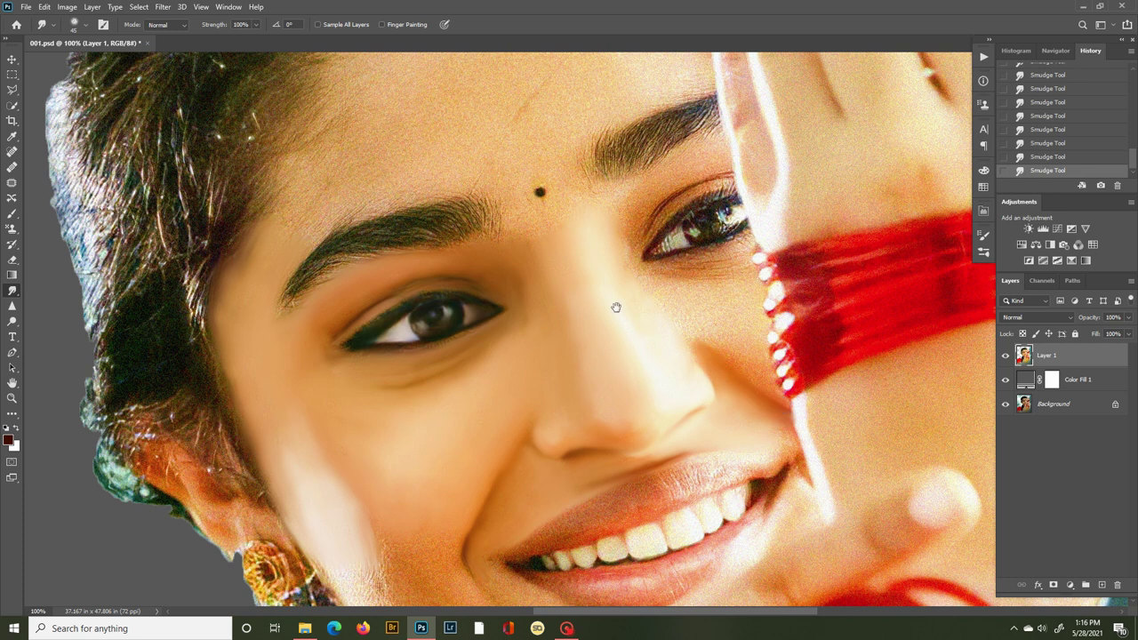
left_click_drag(616, 307, 373, 453)
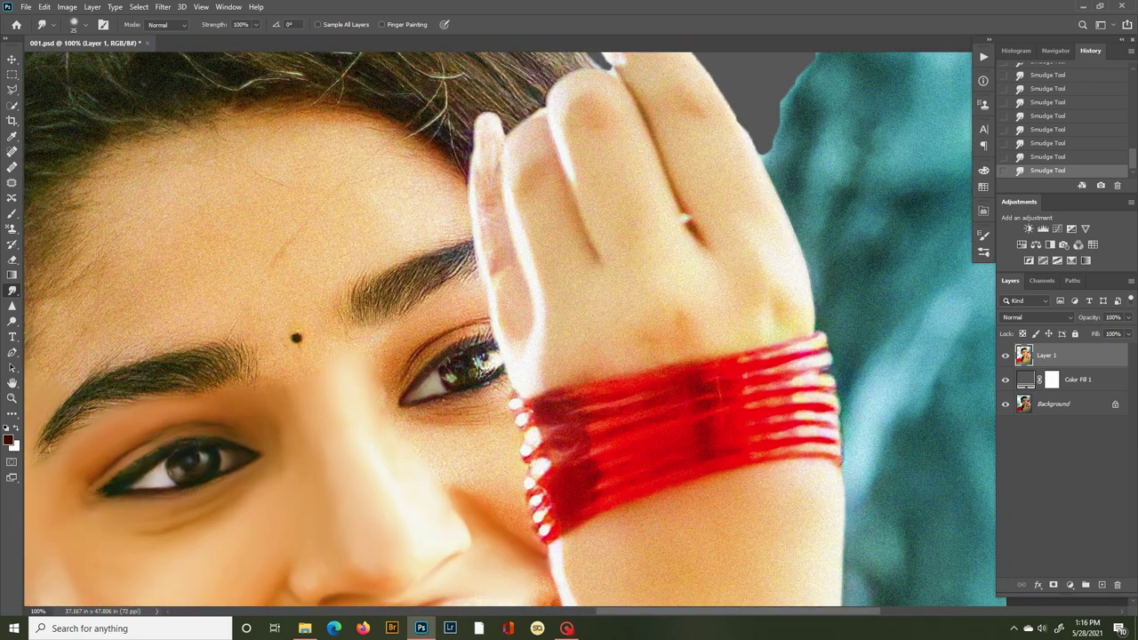
left_click_drag(494, 359, 451, 377)
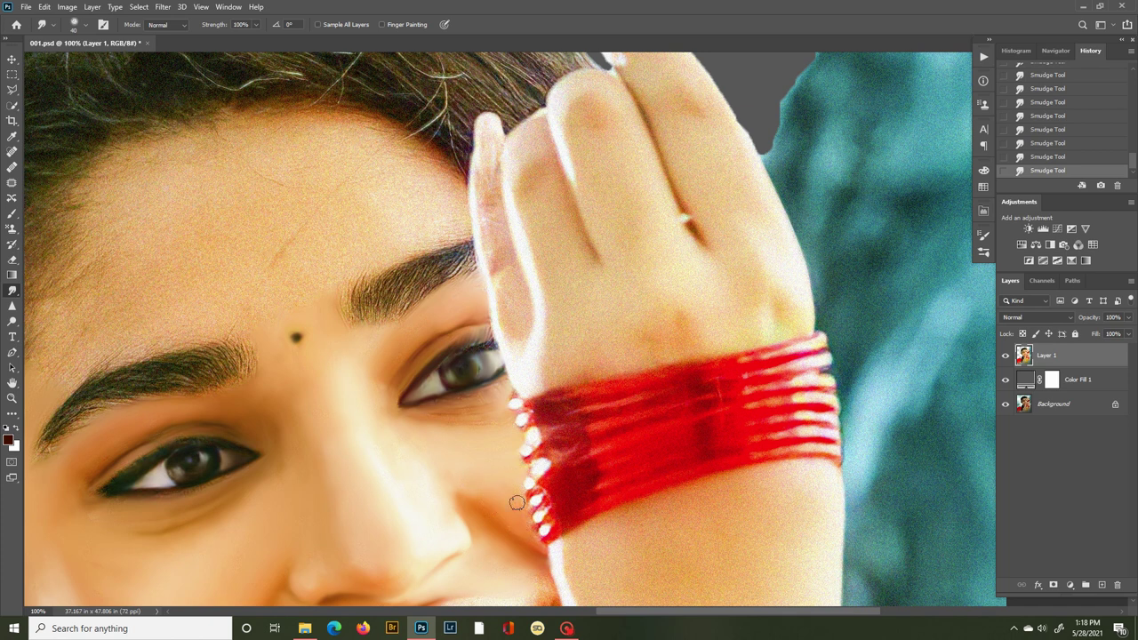
Smooth the whole forehead up to the hairline and eyebrows using the Smudge tool with a size 80 brush.
left_click_drag(196, 202, 337, 257)
key("bracketright")
key("bracketright")
key("bracketright")
key("bracketright")
key("bracketright")
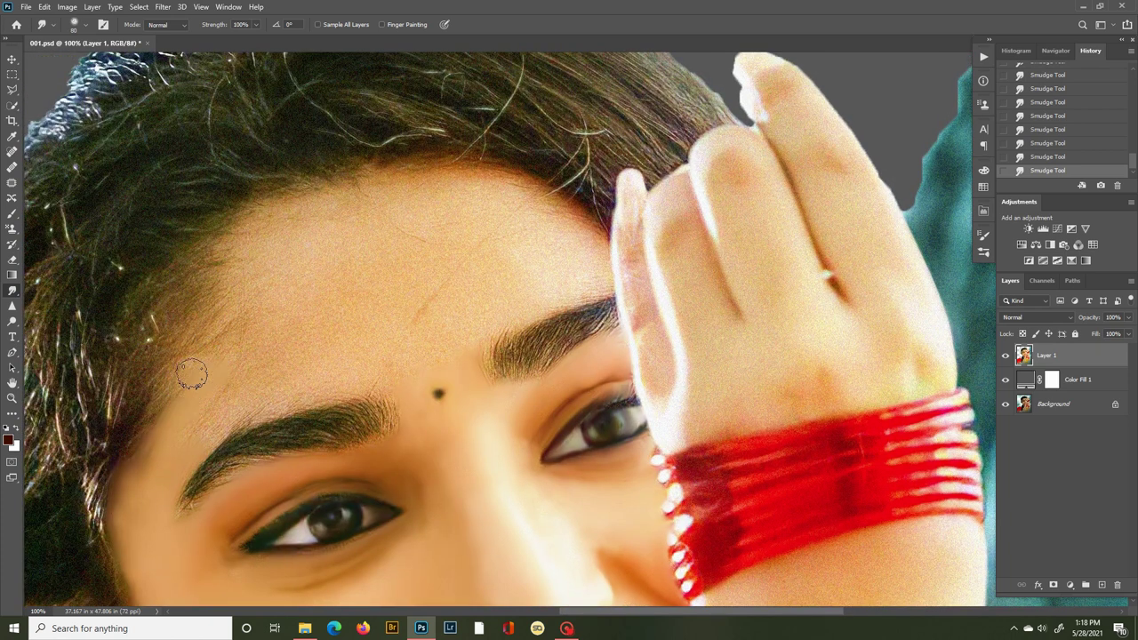
mouse_move(163, 405)
left_mouse_down()
mouse_move(220, 250)
mouse_move(529, 206)
left_mouse_up()
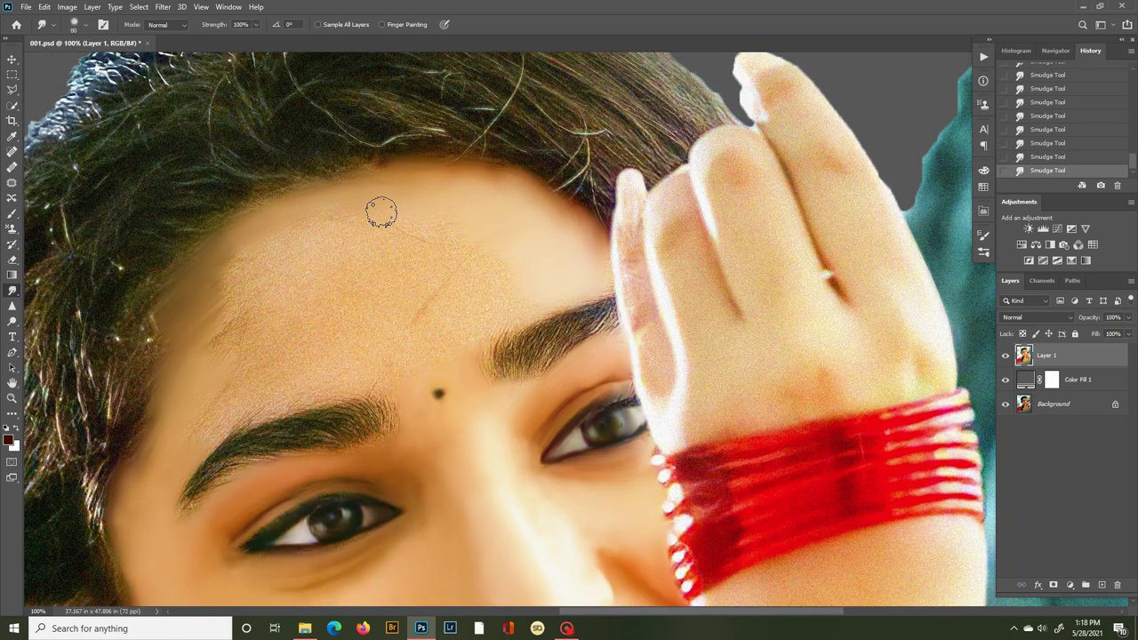
mouse_move(357, 215)
left_mouse_down()
mouse_move(202, 344)
mouse_move(308, 365)
mouse_move(436, 331)
mouse_move(380, 282)
mouse_move(265, 274)
mouse_move(260, 393)
mouse_move(367, 376)
mouse_move(292, 365)
mouse_move(241, 269)
left_mouse_up()
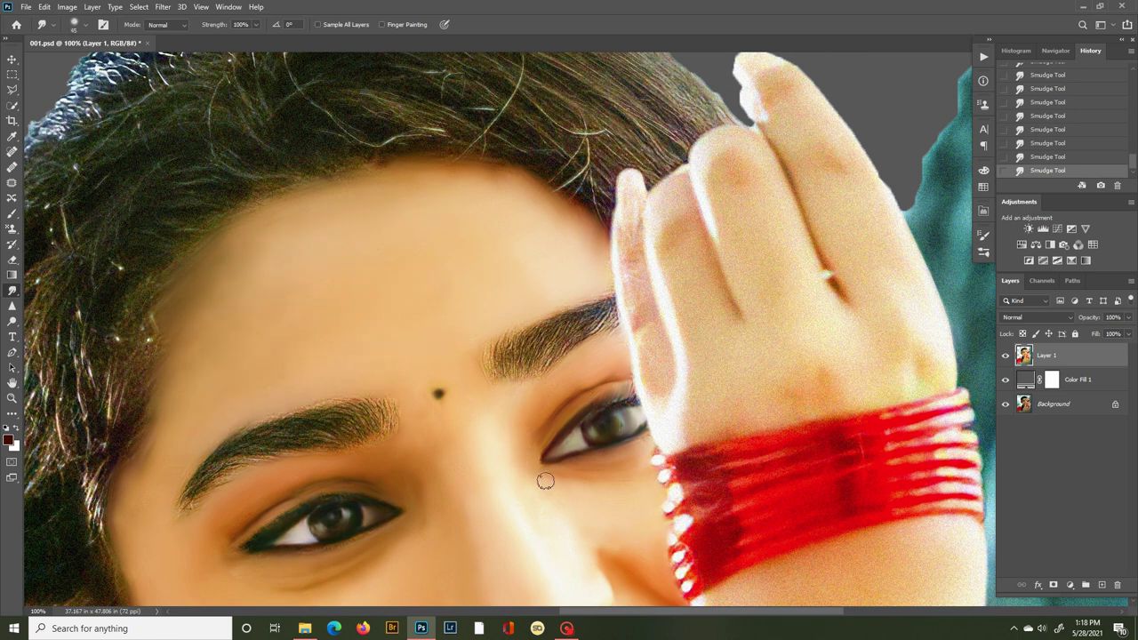
Smooth the upper lip, lower lip and teeth using the Smudge tool with a size 30 brush.
left_click_drag(545, 481, 389, 251)
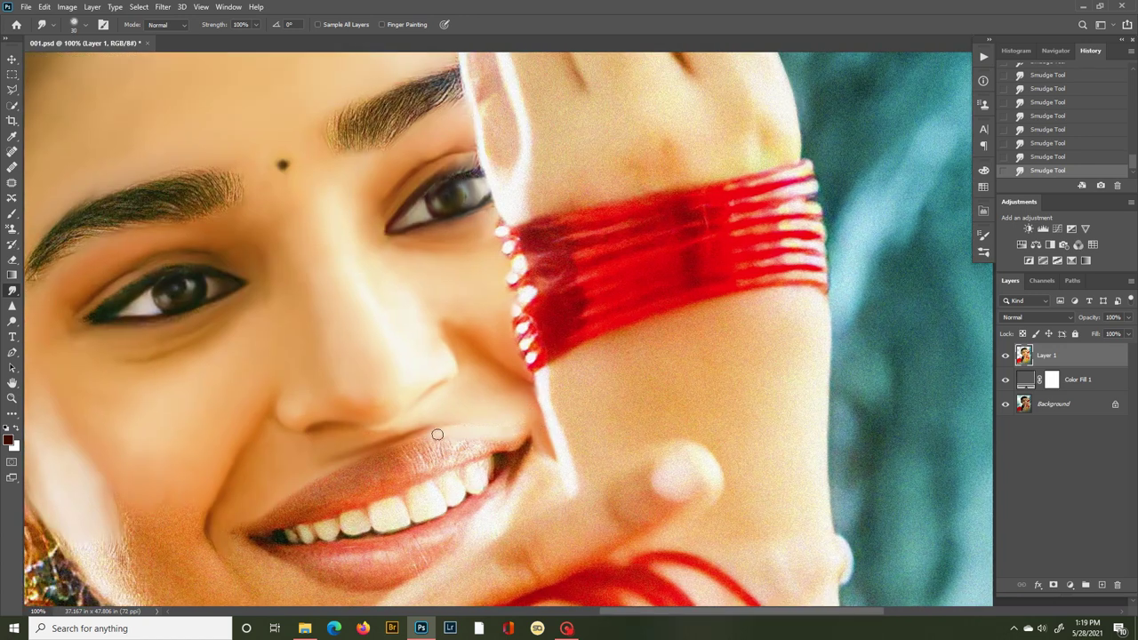
mouse_move(438, 434)
left_mouse_down()
mouse_move(520, 442)
mouse_move(424, 450)
mouse_move(409, 482)
left_mouse_up()
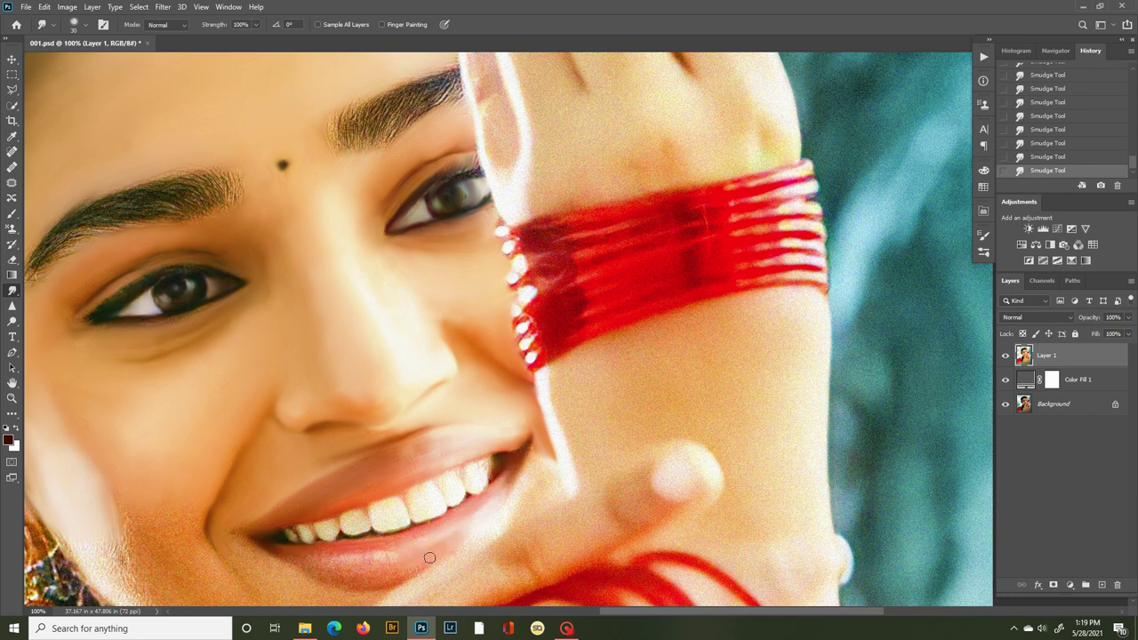
left_click_drag(392, 547, 481, 475)
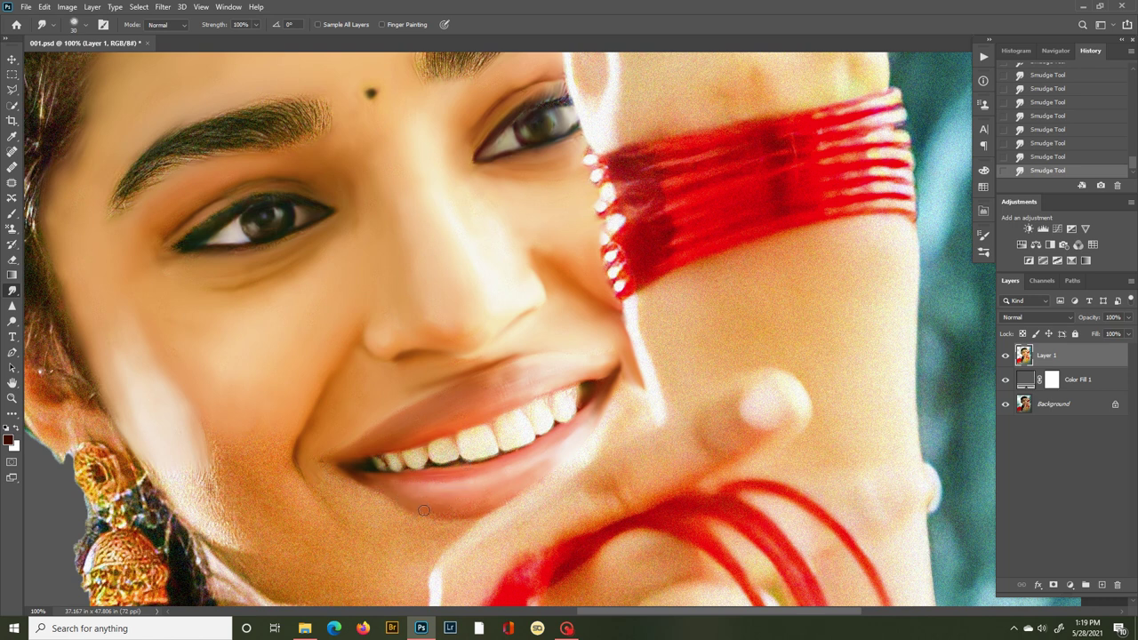
right_click(452, 437)
key("Escape")
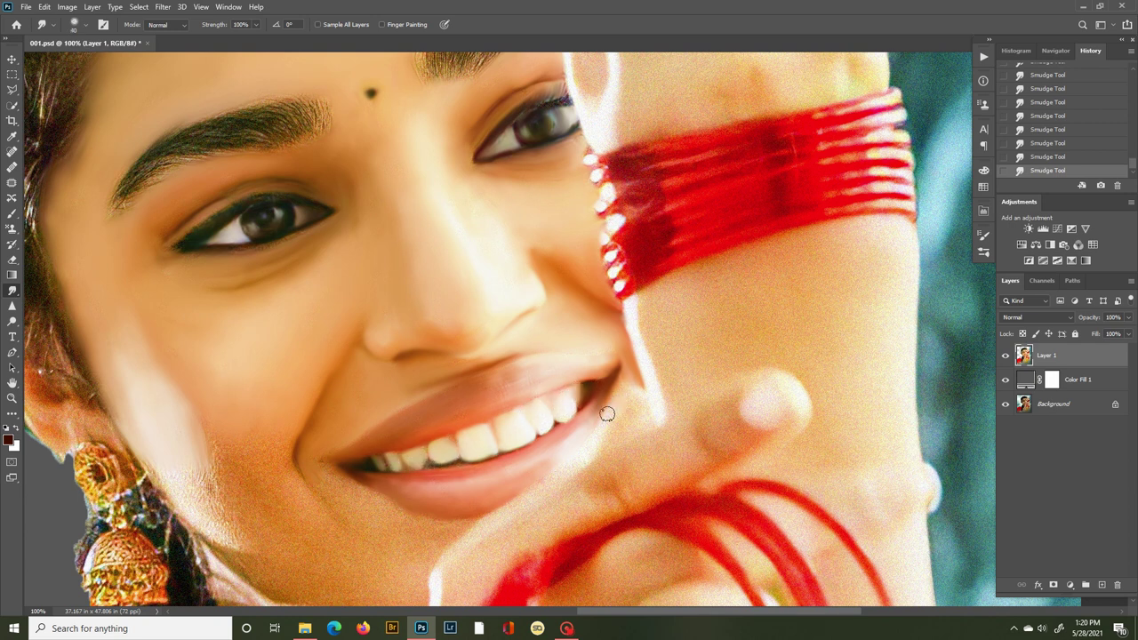
Smooth the chin, smile line and jaw using the Smudge tool with a size 60 brush.
key("bracketright")
key("bracketright")
left_click_drag(379, 500, 418, 546)
left_click_drag(379, 539, 477, 434)
mouse_move(304, 378)
left_mouse_down()
mouse_move(263, 374)
mouse_move(338, 346)
mouse_move(376, 365)
mouse_move(343, 395)
mouse_move(405, 446)
mouse_move(401, 377)
mouse_move(503, 480)
mouse_move(367, 476)
mouse_move(498, 528)
mouse_move(504, 441)
left_mouse_up()
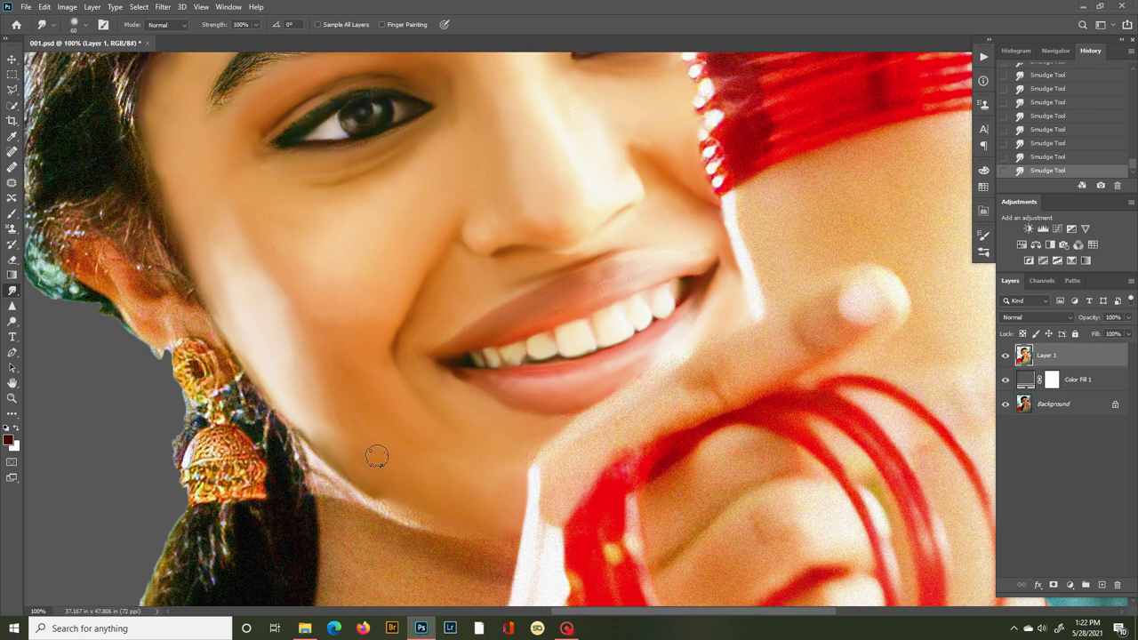
Smooth the neck below the jaw and the bright edge of the adjacent arm using a size 60 smudge brush.
scroll(400, 445, "down", 4)
scroll(400, 444, "left", 1)
mouse_move(371, 286)
left_mouse_down()
mouse_move(561, 384)
mouse_move(427, 356)
mouse_move(403, 367)
mouse_move(380, 530)
left_mouse_up()
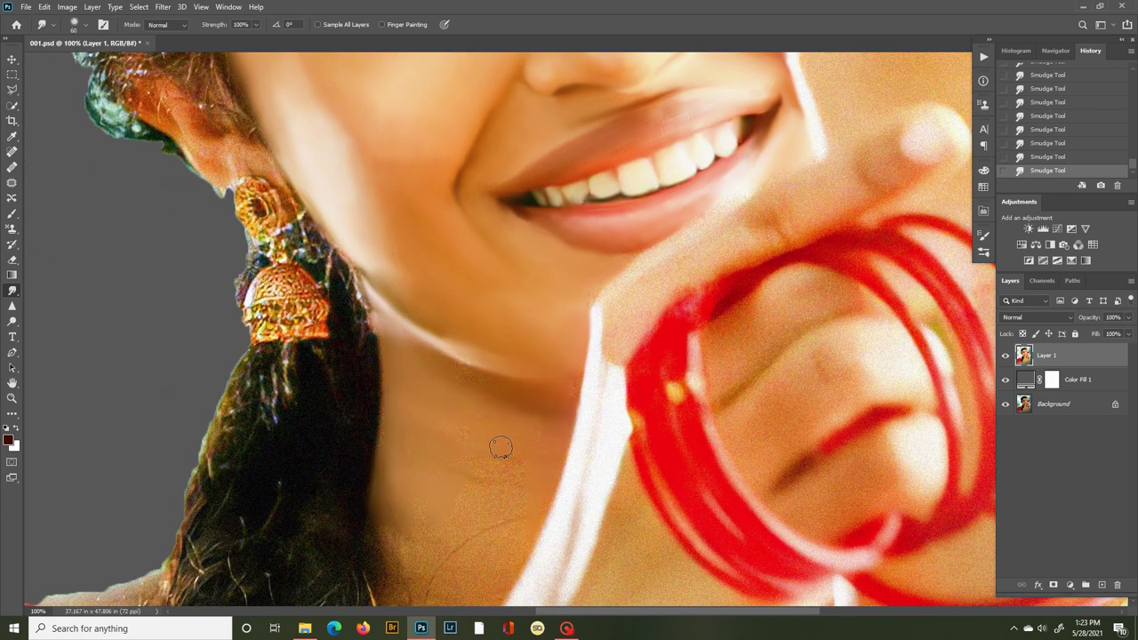
scroll(508, 452, "down", 2)
mouse_move(468, 479)
left_mouse_down()
mouse_move(523, 424)
mouse_move(406, 495)
mouse_move(467, 544)
mouse_move(424, 451)
left_mouse_up()
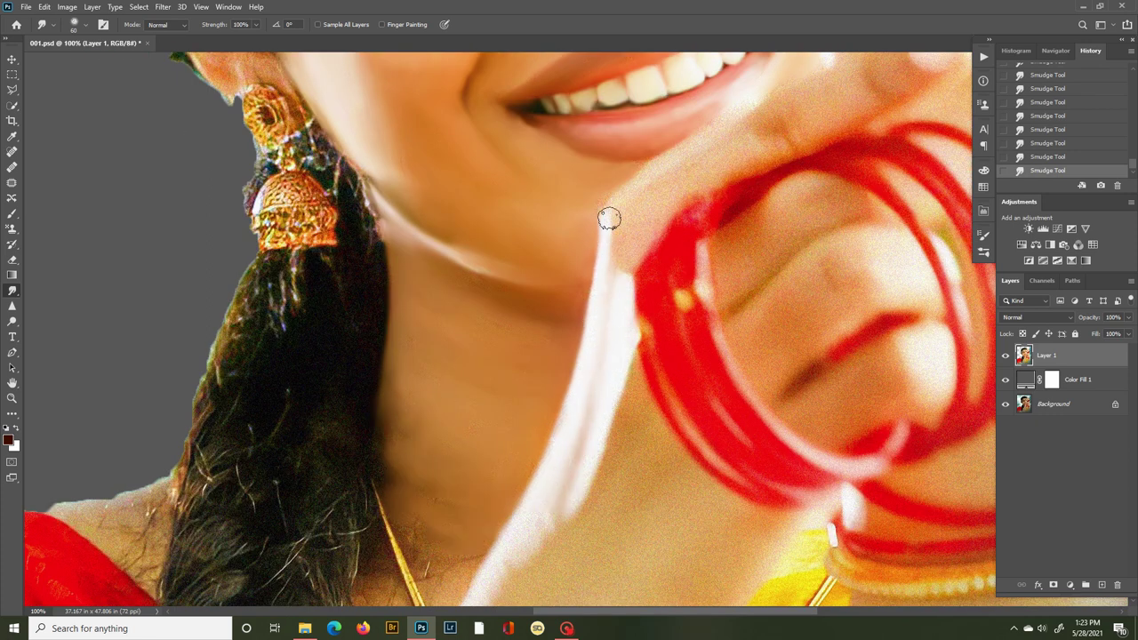
Smooth the pointing finger, its fingertip and the little finger behind the bangles using a size 45 smudge brush.
scroll(604, 287, "up", 5)
scroll(605, 287, "right", 2)
mouse_move(650, 326)
left_mouse_down()
mouse_move(721, 284)
mouse_move(679, 332)
mouse_move(637, 355)
mouse_move(616, 330)
mouse_move(601, 335)
mouse_move(561, 379)
left_mouse_up()
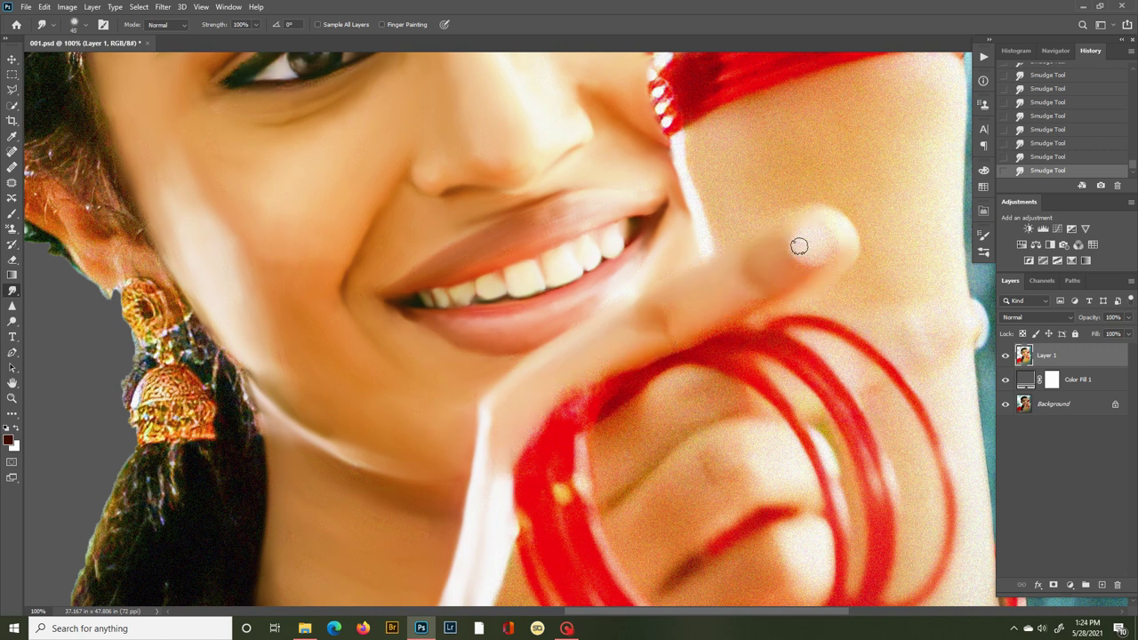
scroll(791, 320, "right", 4)
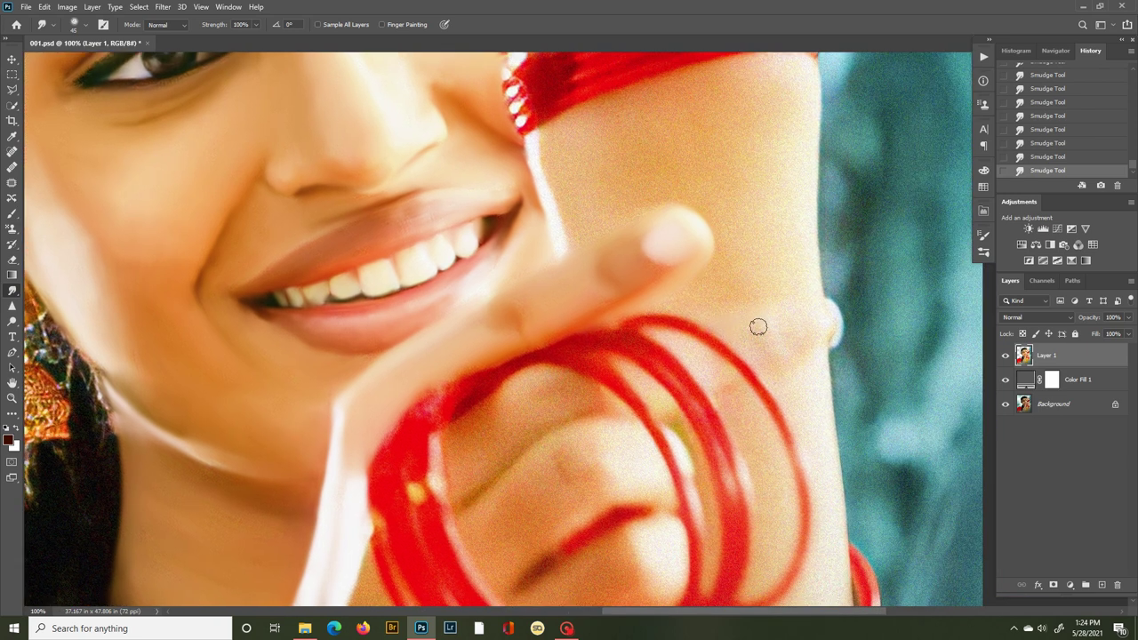
mouse_move(835, 340)
left_mouse_down()
mouse_move(783, 304)
mouse_move(773, 363)
mouse_move(724, 375)
left_mouse_up()
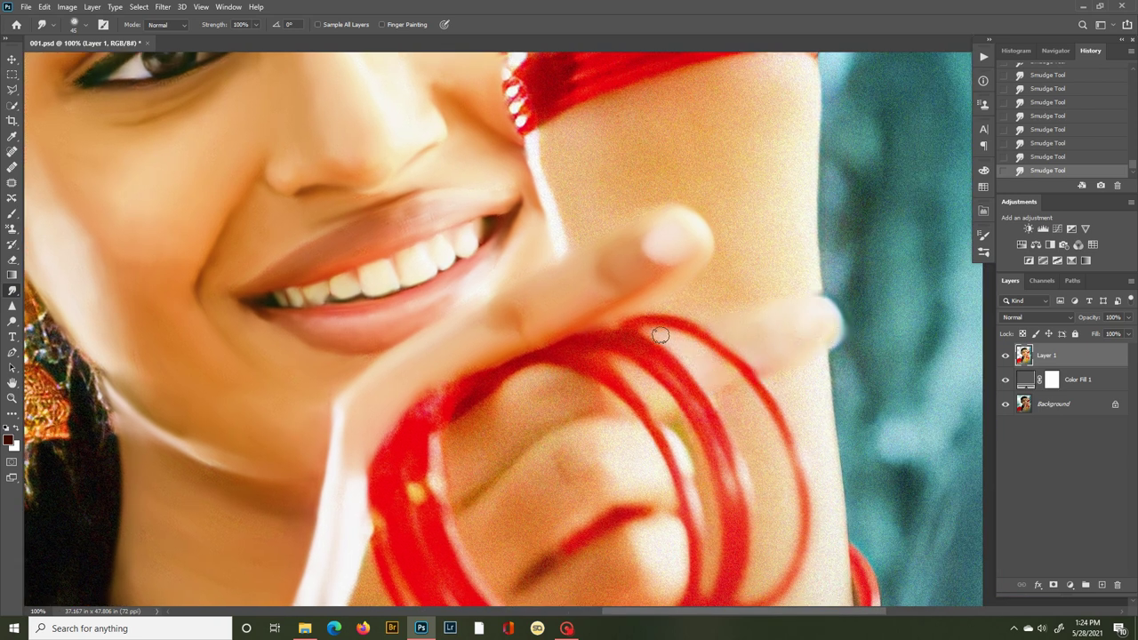
Smudge the large outer red bangles along their curves, with strength set to 89%.
left_click_drag(661, 334, 708, 388)
left_click_drag(625, 333, 763, 394)
mouse_move(798, 515)
left_mouse_down()
mouse_move(770, 469)
mouse_move(806, 499)
left_mouse_up()
left_click_drag(771, 476, 756, 342)
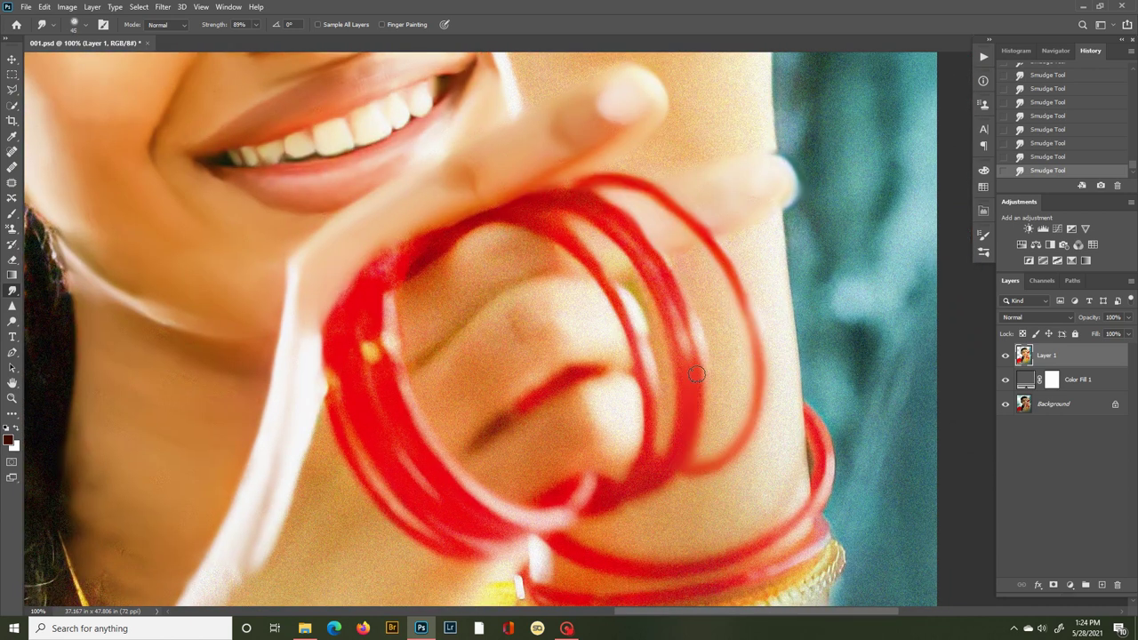
left_click_drag(696, 374, 694, 330)
left_click_drag(596, 213, 681, 315)
Rotate the canvas and smudge the thick bundle of red bangles around the folded hand along their curve.
key("r")
left_click_drag(558, 248, 515, 398)
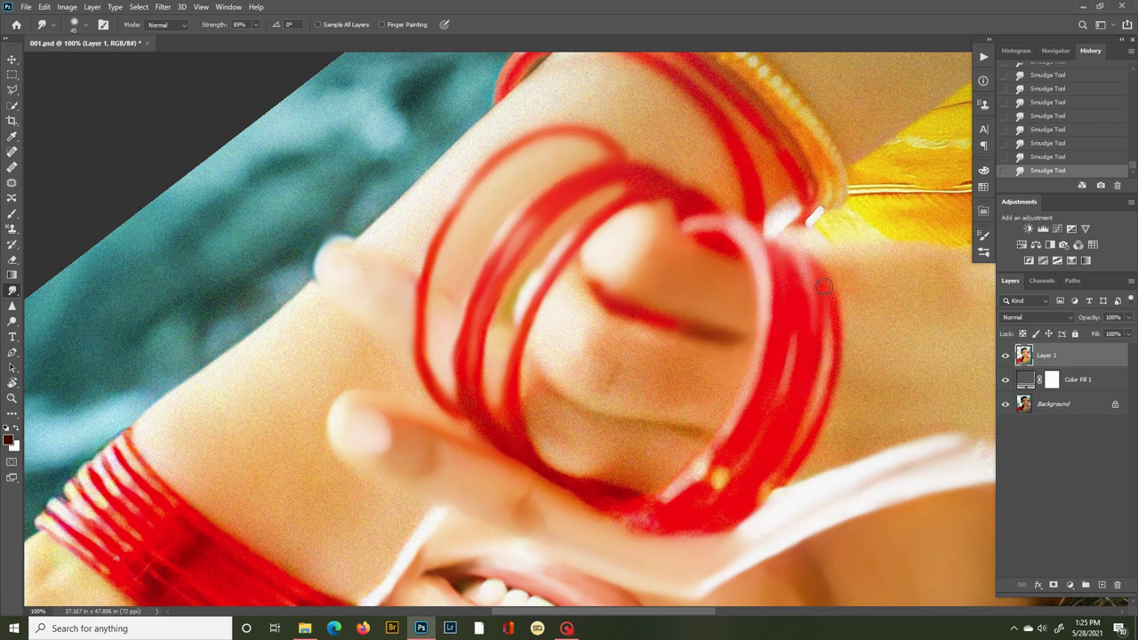
mouse_move(726, 442)
left_mouse_down()
mouse_move(679, 489)
mouse_move(722, 493)
mouse_move(744, 514)
mouse_move(737, 459)
left_mouse_up()
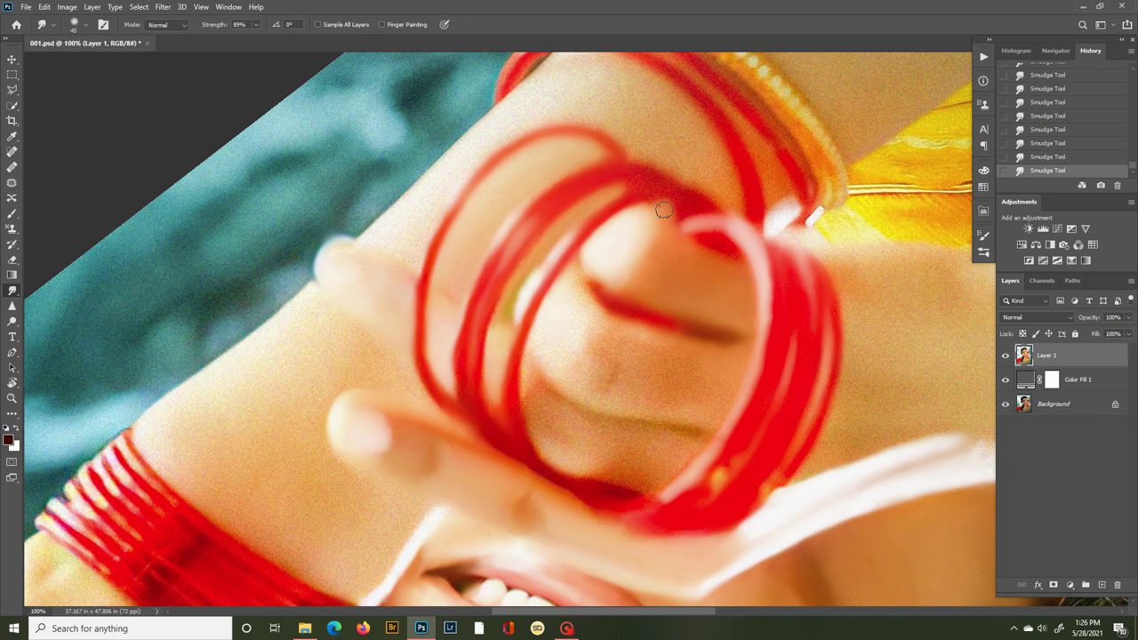
Smooth the folded fingers inside the bangles and the forearm down to the pale bangle, enlarging the smudge brush to 80.
key("r")
mouse_move(724, 246)
left_mouse_down()
mouse_move(554, 412)
mouse_move(471, 409)
left_mouse_up()
scroll(517, 347, "down", 1)
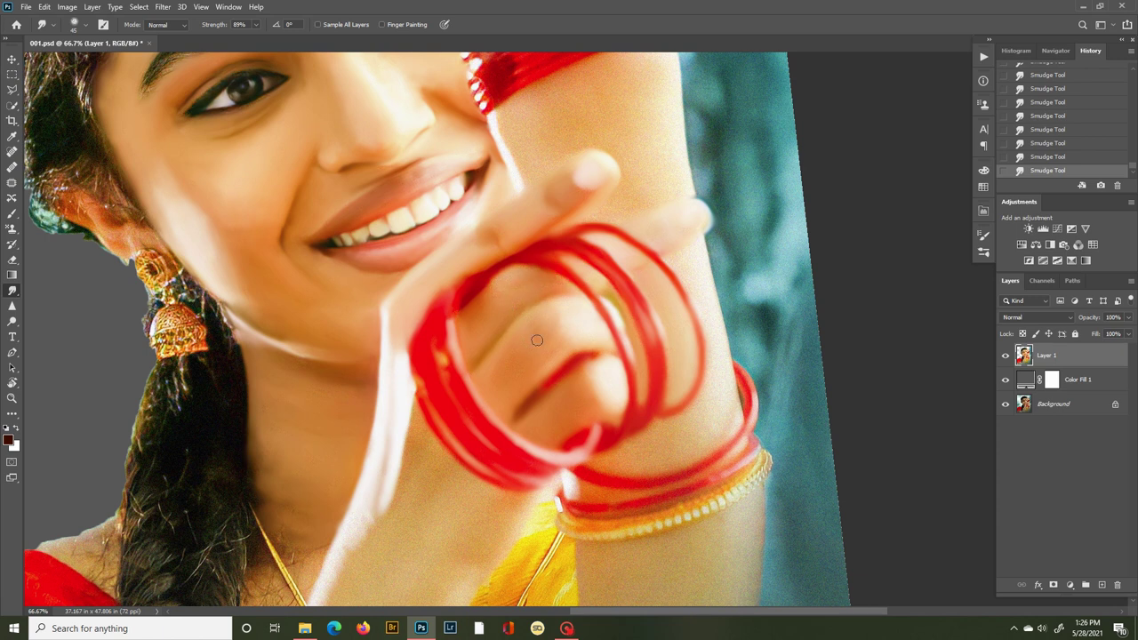
left_click_drag(504, 390, 549, 292)
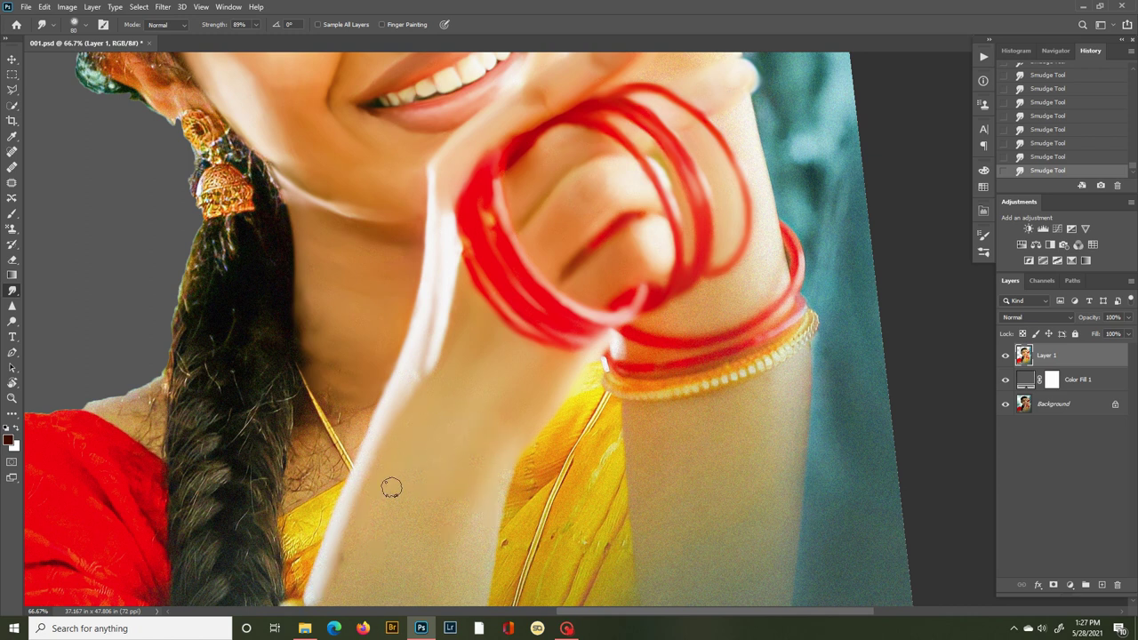
left_click_drag(482, 557, 494, 448)
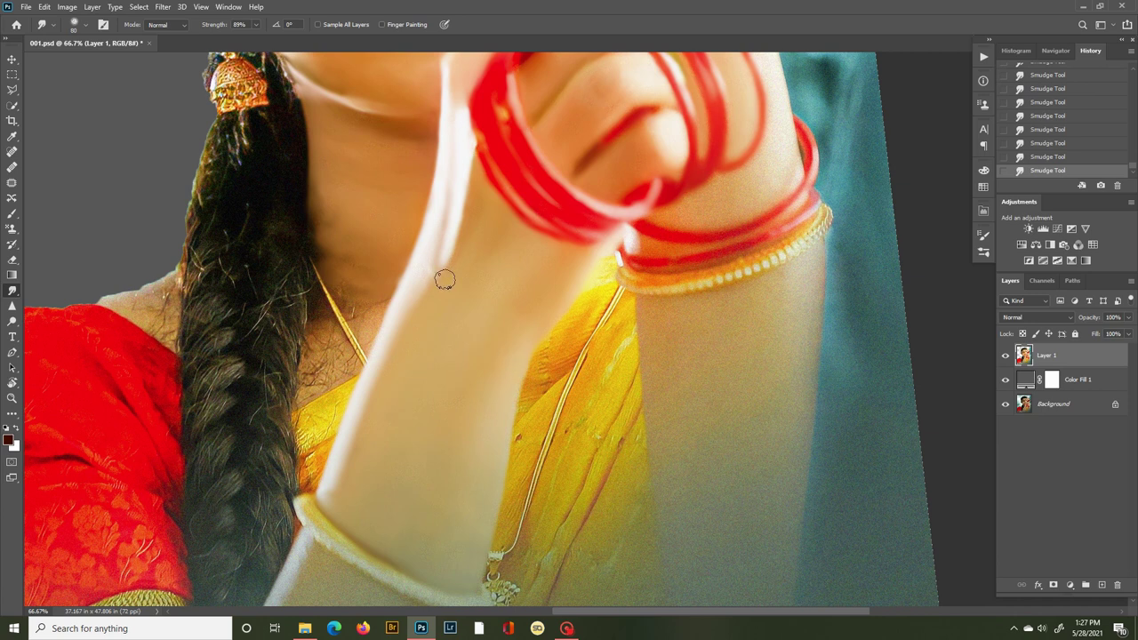
Smooth the raised arm's skin below the stacked bangles and around the large bangles using size 80 and 50 smudge brushes.
scroll(562, 232, "up", 6)
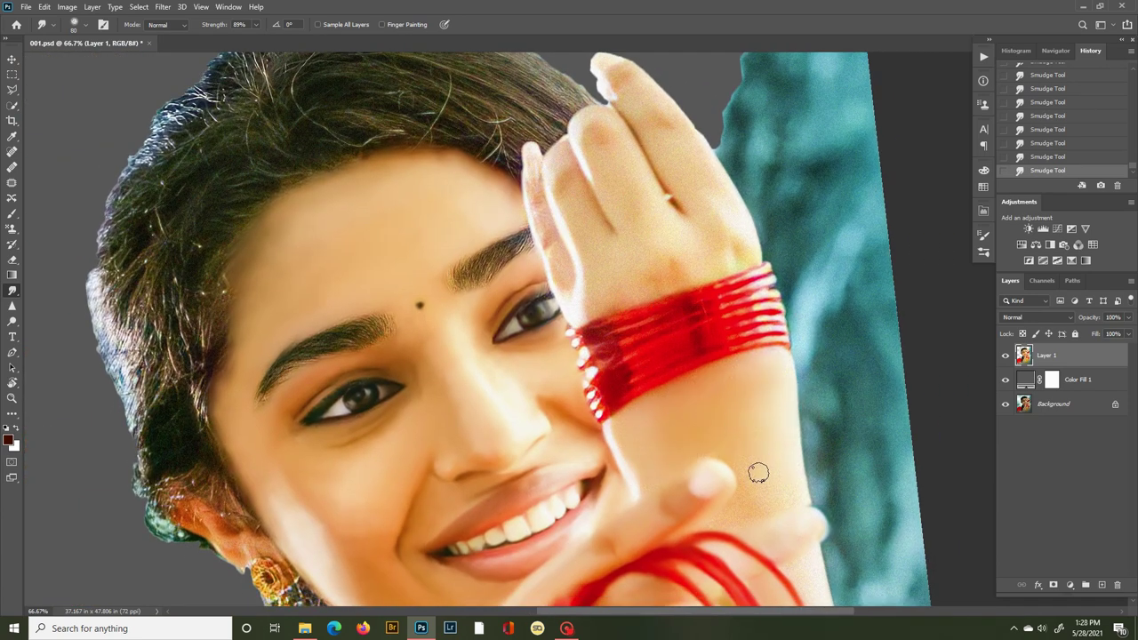
scroll(737, 385, "down", 5)
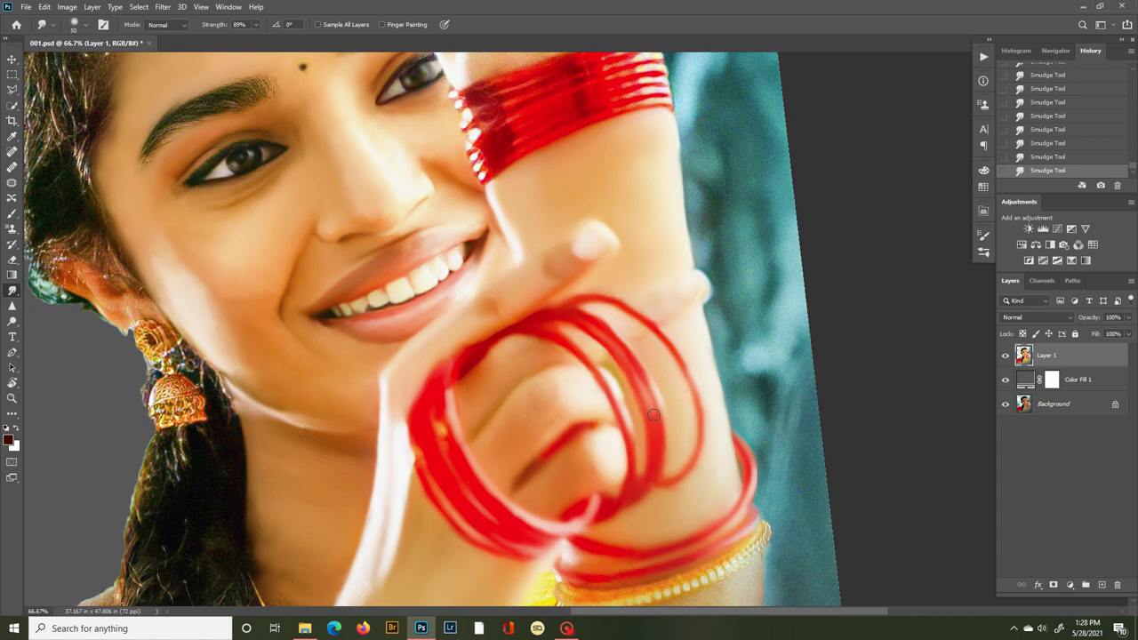
Smudge the beaded gold bracelet and the raised arm below it, enlarging the brush to 400 towards the faded lower area.
scroll(653, 415, "down", 5)
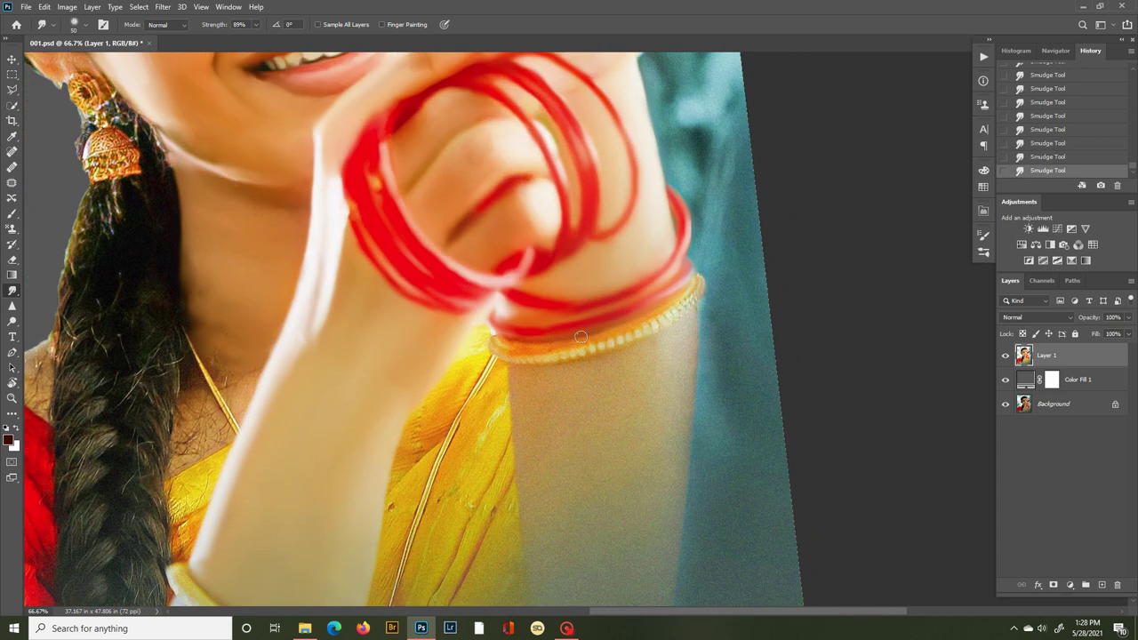
key("bracketright")
key("bracketright")
key("bracketright")
key("bracketright")
key("bracketright")
scroll(531, 521, "down", 4)
key("bracketright")
key("bracketright")
key("bracketright")
key("bracketright")
key("bracketright")
key("bracketright")
key("bracketright")
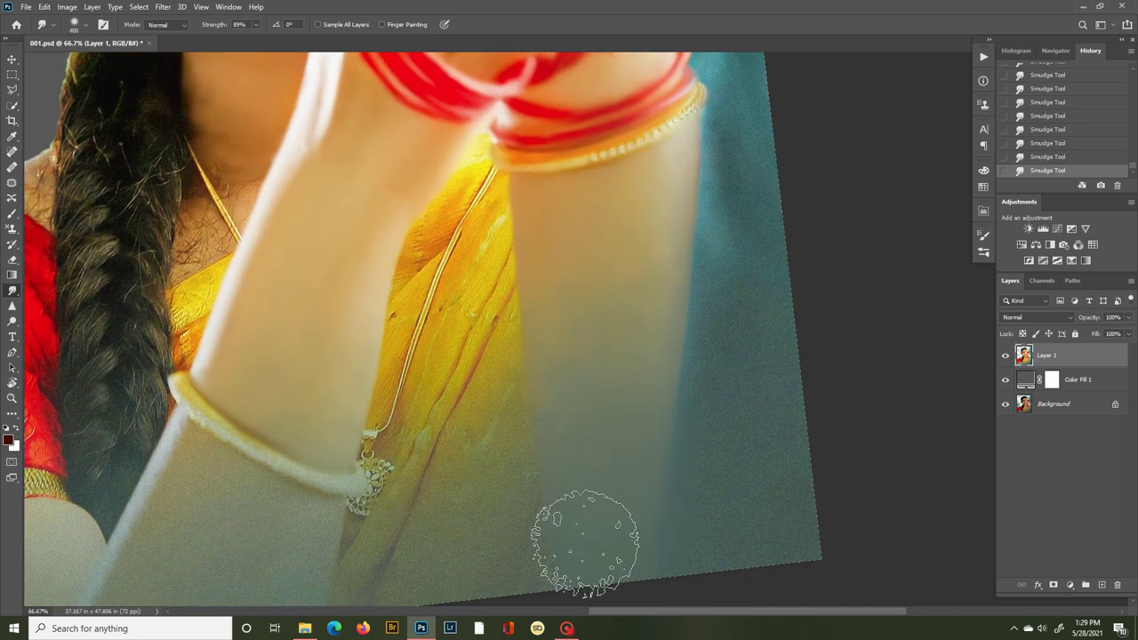
Smooth the yellow saree folds and the gold chain between the arms using a size 70 smudge brush.
key("bracketleft")
key("bracketleft")
key("bracketleft")
key("bracketleft")
key("bracketleft")
key("bracketleft")
key("bracketleft")
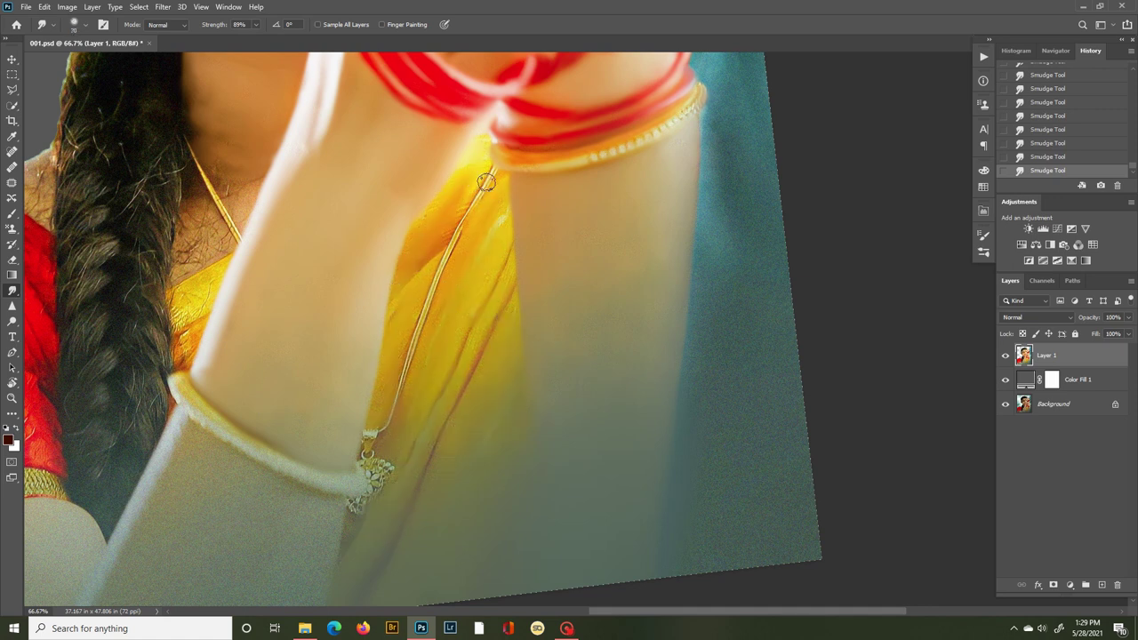
left_click_drag(325, 355, 623, 514)
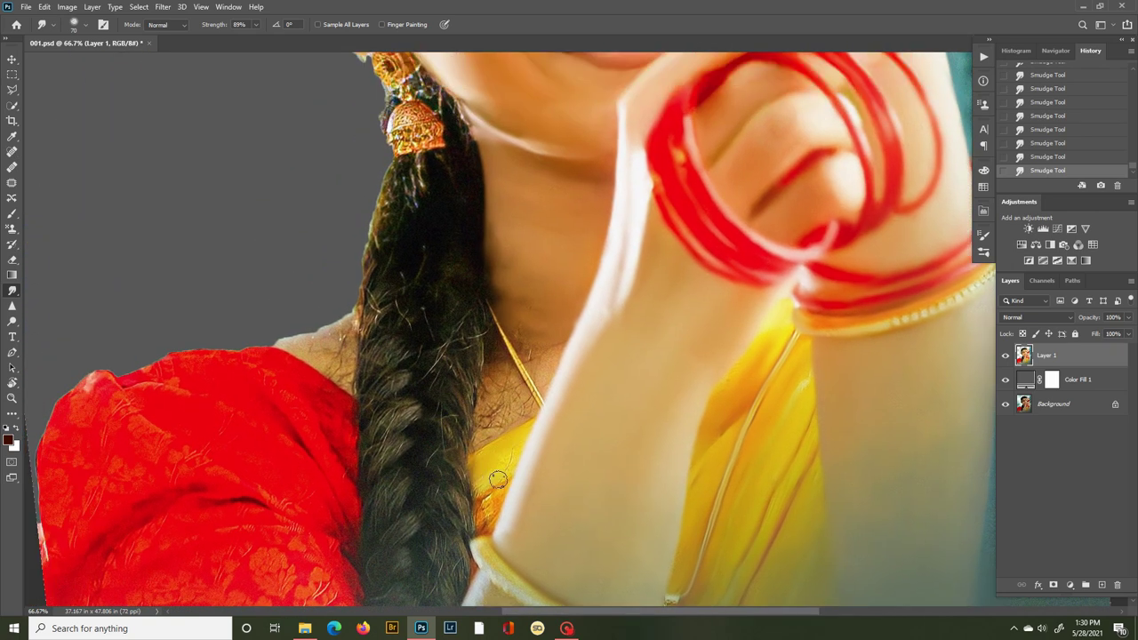
Smooth the bare shoulder, the yellow cloth beside the braid and the hair-covered chest around the necklace with the Smudge tool.
left_click_drag(491, 444, 590, 604)
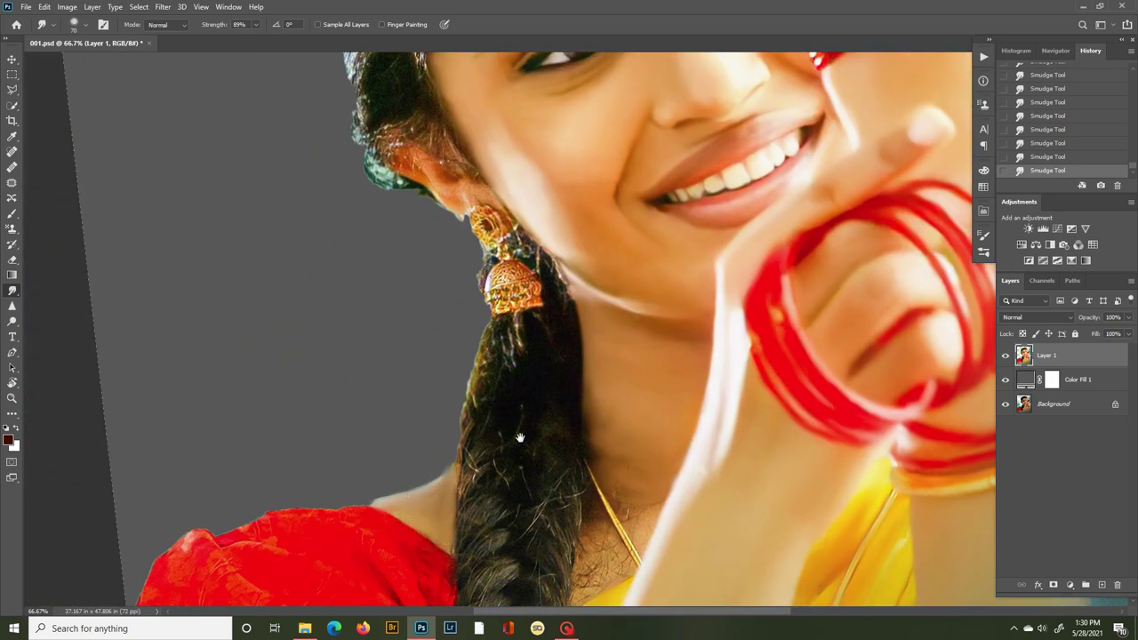
left_click_drag(521, 436, 444, 384)
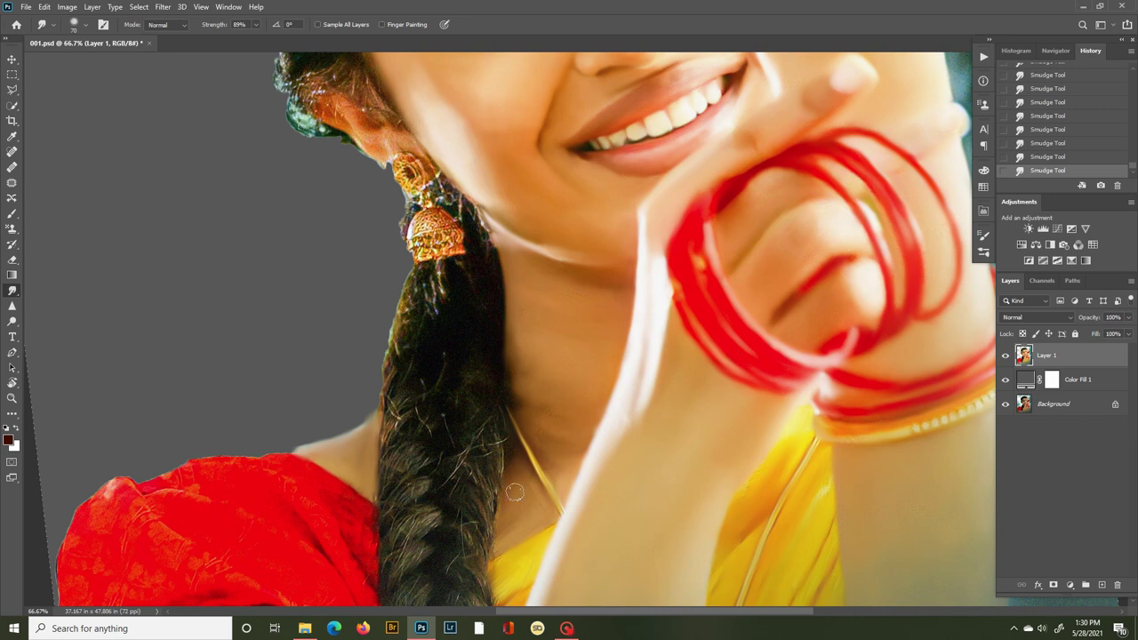
left_click_drag(503, 160, 522, 486)
mouse_move(345, 447)
left_mouse_down()
mouse_move(373, 446)
mouse_move(382, 469)
mouse_move(413, 461)
mouse_move(400, 422)
mouse_move(373, 416)
mouse_move(398, 481)
left_mouse_up()
Smooth the raised hand's fingers and back, and smudge the stacked red wrist bangles along their length.
left_click_drag(467, 194, 367, 358)
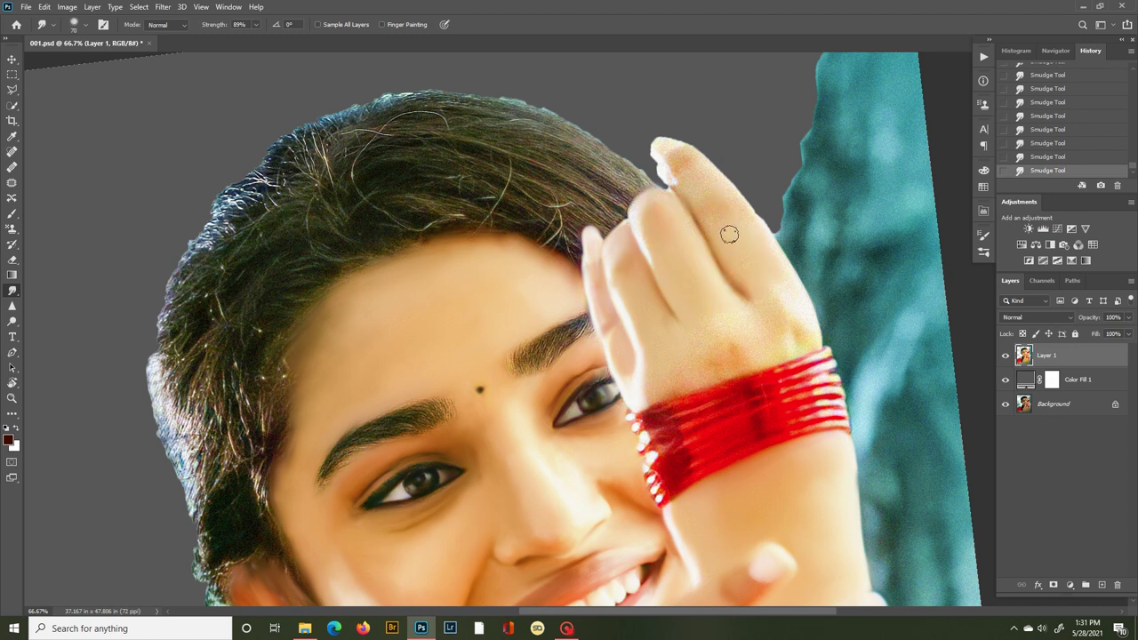
mouse_move(717, 167)
left_mouse_down()
mouse_move(665, 152)
mouse_move(818, 340)
left_mouse_up()
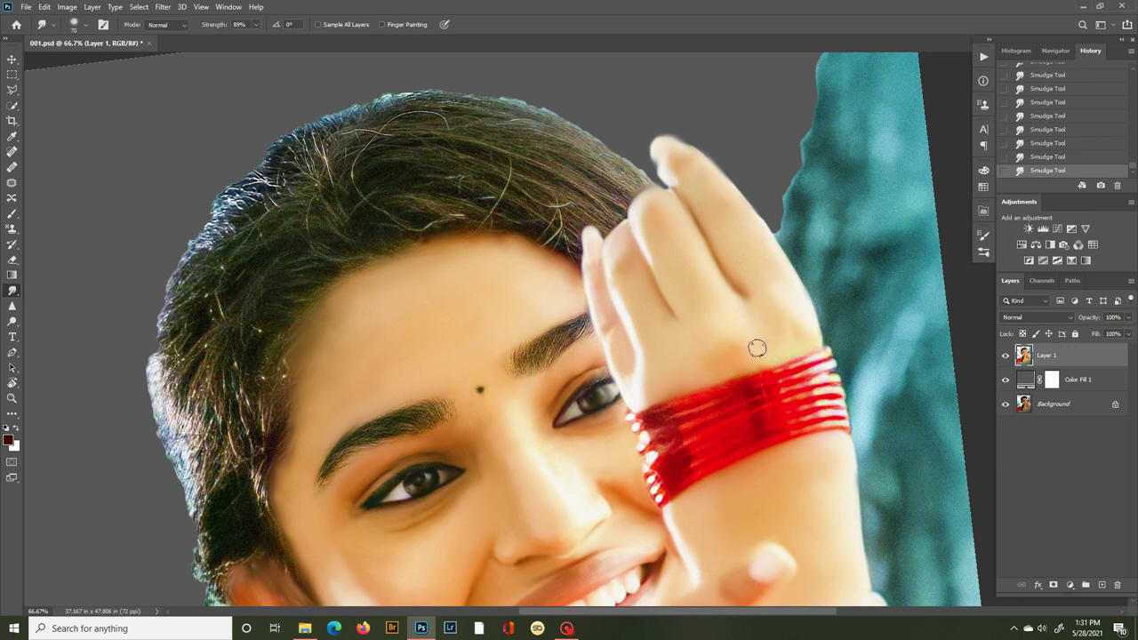
mouse_move(815, 356)
left_mouse_down()
mouse_move(838, 395)
mouse_move(843, 425)
mouse_move(768, 427)
mouse_move(811, 375)
left_mouse_up()
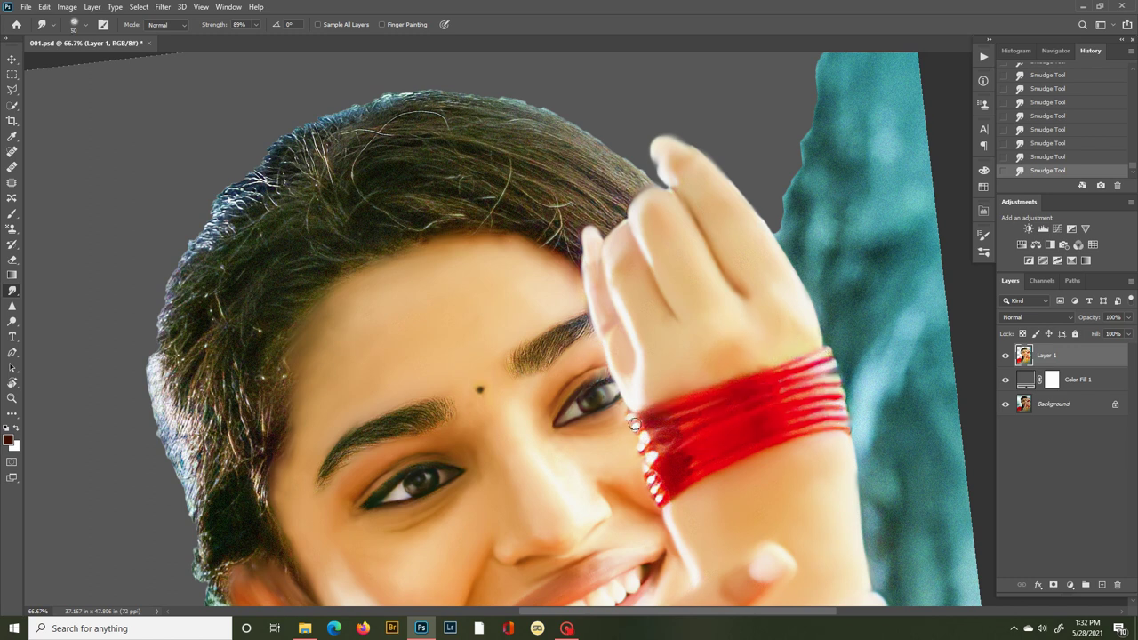
mouse_move(633, 424)
left_mouse_down()
mouse_move(656, 455)
mouse_move(668, 496)
mouse_move(640, 435)
mouse_move(658, 500)
left_mouse_up()
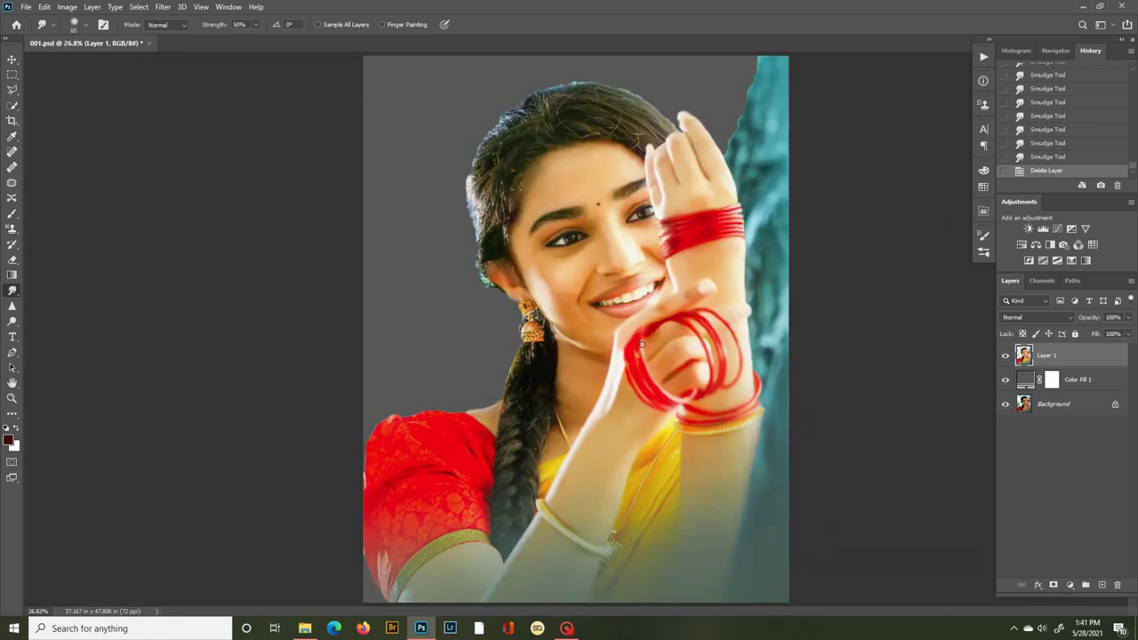
Zoom in on the hair and choose a bristle-like brush preset from the available brush groups.
key("z")
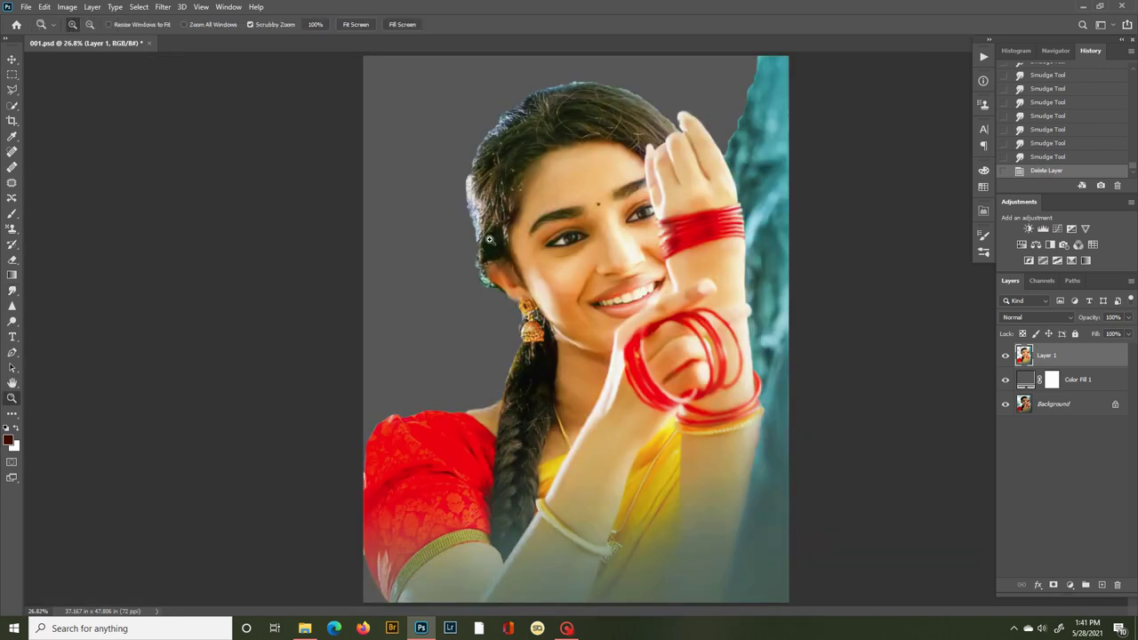
mouse_move(491, 241)
left_mouse_down()
mouse_move(567, 225)
mouse_move(407, 385)
left_mouse_up()
left_click(983, 252)
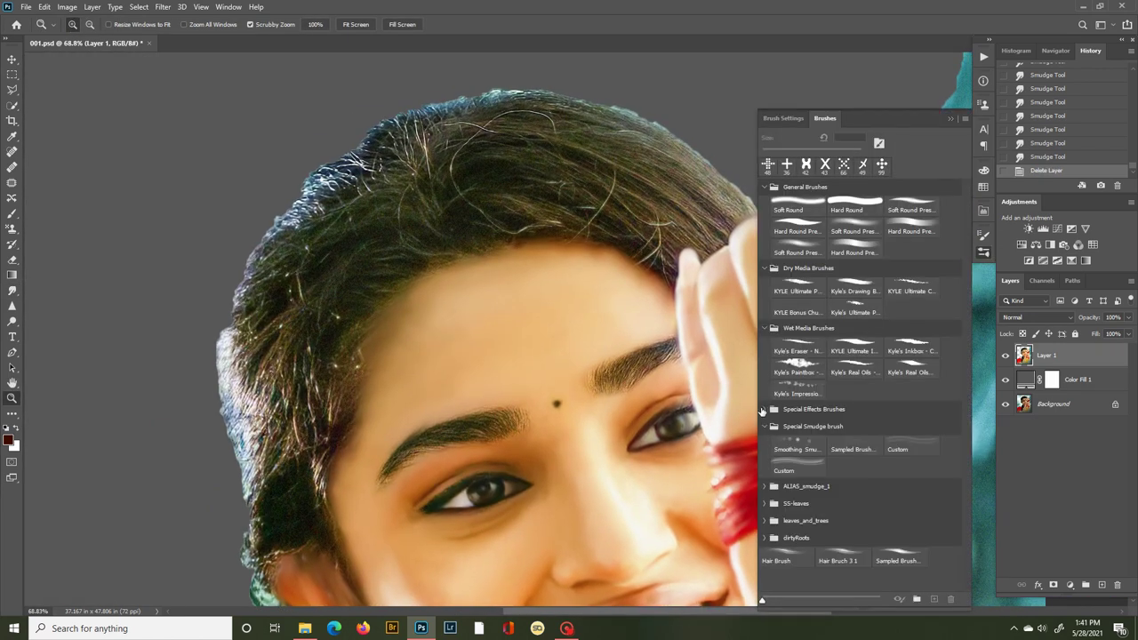
left_click(771, 410)
left_click(771, 410)
left_click(763, 487)
scroll(898, 485, "down", 3)
left_click(901, 480)
left_click(951, 118)
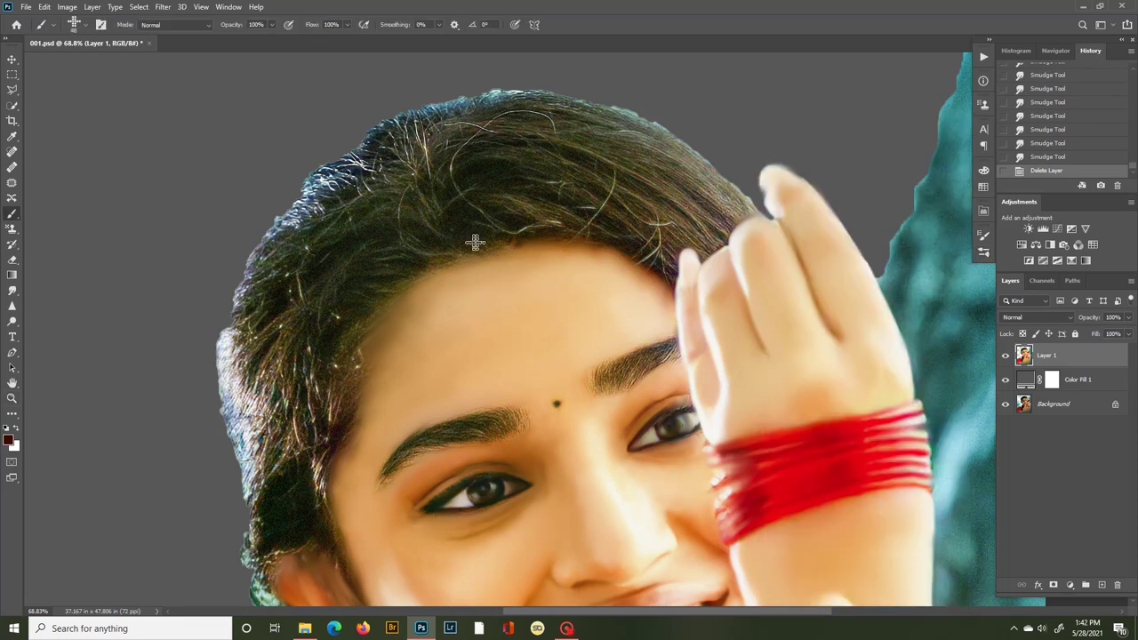
mouse_move(473, 200)
left_mouse_down()
mouse_move(455, 212)
mouse_move(483, 220)
left_mouse_up()
left_click_drag(494, 203, 485, 230)
key("ctrl+z")
key("ctrl+z")
Smudge the hair above the forehead towards the raised hand with a sampled brush preset at 50% strength.
key("r")
left_click(983, 253)
left_click(854, 443)
left_click(984, 252)
mouse_move(551, 219)
left_mouse_down()
mouse_move(447, 222)
mouse_move(478, 244)
mouse_move(517, 224)
mouse_move(556, 226)
left_mouse_up()
mouse_move(556, 227)
left_mouse_down()
mouse_move(483, 242)
mouse_move(508, 249)
mouse_move(574, 227)
mouse_move(635, 244)
mouse_move(691, 234)
mouse_move(715, 187)
left_mouse_up()
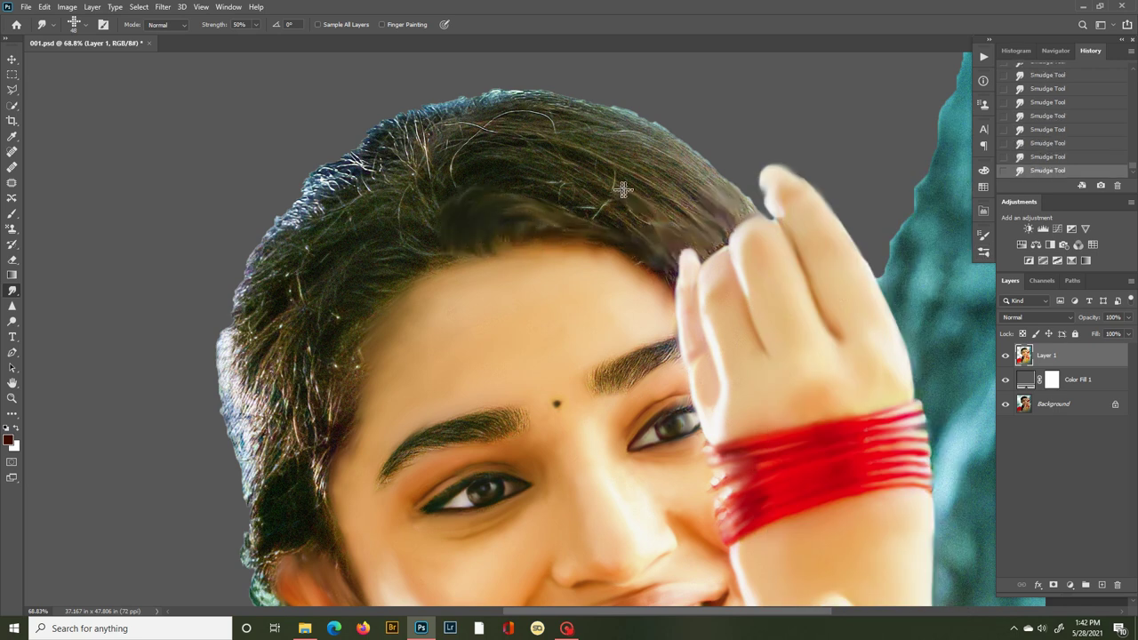
Smudge the hair from the parting over the crown along the strand direction, rotating the canvas to suit.
key("r")
mouse_move(613, 193)
left_mouse_down()
mouse_move(422, 188)
mouse_move(359, 312)
mouse_move(446, 228)
mouse_move(388, 340)
mouse_move(405, 366)
mouse_move(425, 297)
mouse_move(401, 397)
mouse_move(384, 283)
mouse_move(382, 399)
mouse_move(426, 362)
left_mouse_up()
key("r")
left_click_drag(418, 267, 534, 201)
mouse_move(421, 162)
left_mouse_down()
mouse_move(396, 124)
mouse_move(459, 99)
mouse_move(563, 95)
left_mouse_up()
Smudge the hair from the parting down the side of the head with a smaller brush.
key("[")
key("[")
key("[")
key("[")
key("[")
key("[")
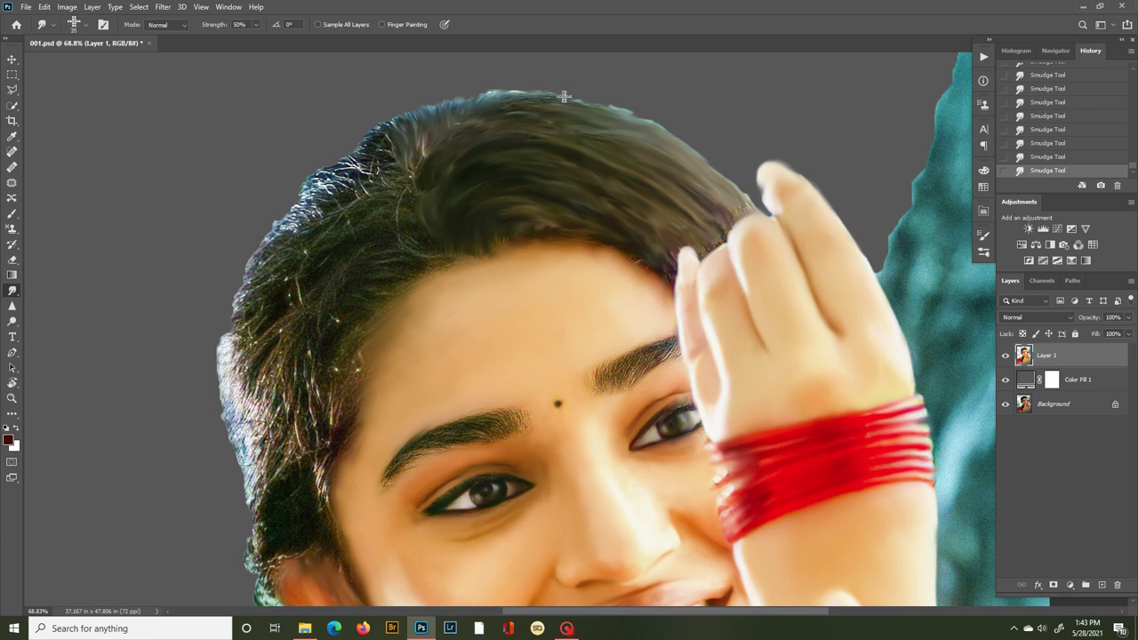
mouse_move(399, 161)
left_mouse_down()
mouse_move(376, 144)
mouse_move(390, 164)
mouse_move(379, 179)
mouse_move(348, 191)
mouse_move(305, 182)
mouse_move(347, 198)
mouse_move(313, 206)
mouse_move(431, 309)
mouse_move(285, 407)
left_mouse_up()
Smudge the side hair at the temple and around the ear along the strand direction.
key("r")
left_click_drag(303, 390, 281, 450)
mouse_move(302, 464)
left_mouse_down()
mouse_move(283, 487)
mouse_move(293, 524)
left_mouse_up()
mouse_move(405, 400)
left_mouse_down()
mouse_move(386, 457)
mouse_move(386, 364)
mouse_move(373, 322)
mouse_move(338, 330)
mouse_move(364, 376)
mouse_move(363, 459)
mouse_move(321, 401)
mouse_move(310, 525)
left_mouse_up()
left_click_drag(387, 460, 447, 252)
mouse_move(468, 290)
left_mouse_down()
mouse_move(480, 321)
mouse_move(473, 380)
mouse_move(471, 294)
mouse_move(466, 305)
mouse_move(438, 256)
mouse_move(415, 354)
mouse_move(406, 269)
mouse_move(395, 256)
mouse_move(373, 278)
mouse_move(450, 355)
mouse_move(431, 329)
mouse_move(417, 341)
mouse_move(407, 400)
mouse_move(350, 348)
mouse_move(363, 349)
mouse_move(347, 292)
mouse_move(382, 355)
mouse_move(378, 403)
mouse_move(388, 416)
mouse_move(408, 378)
mouse_move(440, 417)
left_mouse_up()
Blend the temple hairline and remaining side strands using the bristle smudge brush, reducing its size to 30.
key("r")
mouse_move(539, 332)
left_mouse_down()
mouse_move(576, 358)
mouse_move(649, 244)
left_mouse_up()
mouse_move(529, 233)
left_mouse_down()
mouse_move(526, 262)
mouse_move(481, 255)
mouse_move(453, 310)
mouse_move(461, 322)
mouse_move(519, 298)
mouse_move(517, 270)
mouse_move(548, 335)
mouse_move(511, 307)
mouse_move(517, 318)
mouse_move(476, 374)
mouse_move(451, 337)
mouse_move(508, 394)
mouse_move(453, 320)
left_mouse_up()
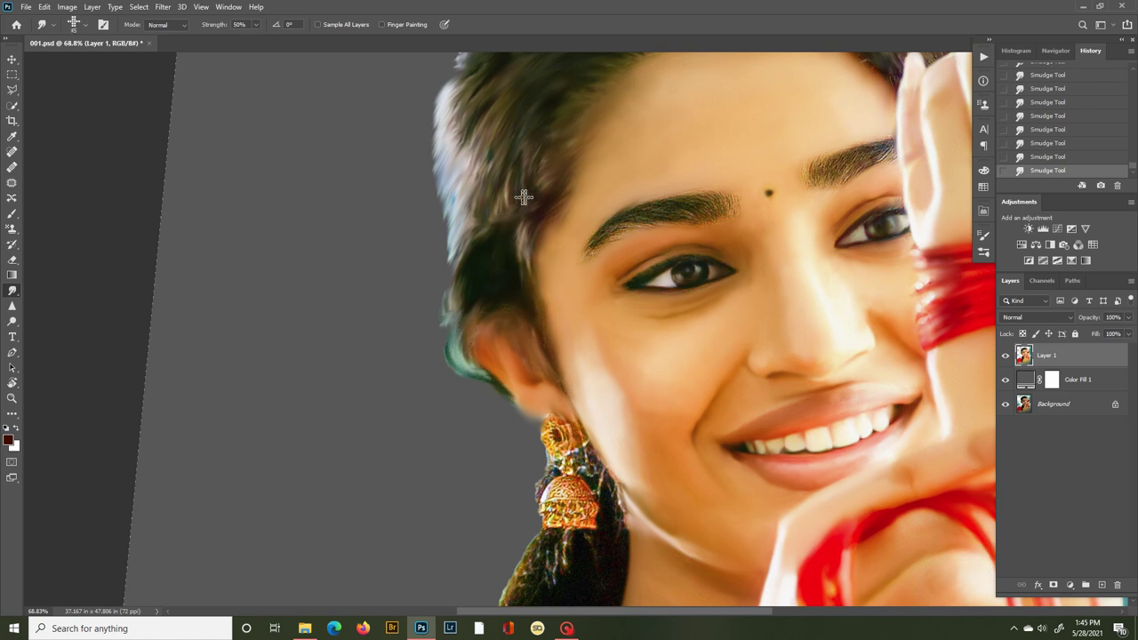
left_click_drag(523, 197, 535, 176)
left_click_drag(574, 109, 505, 275)
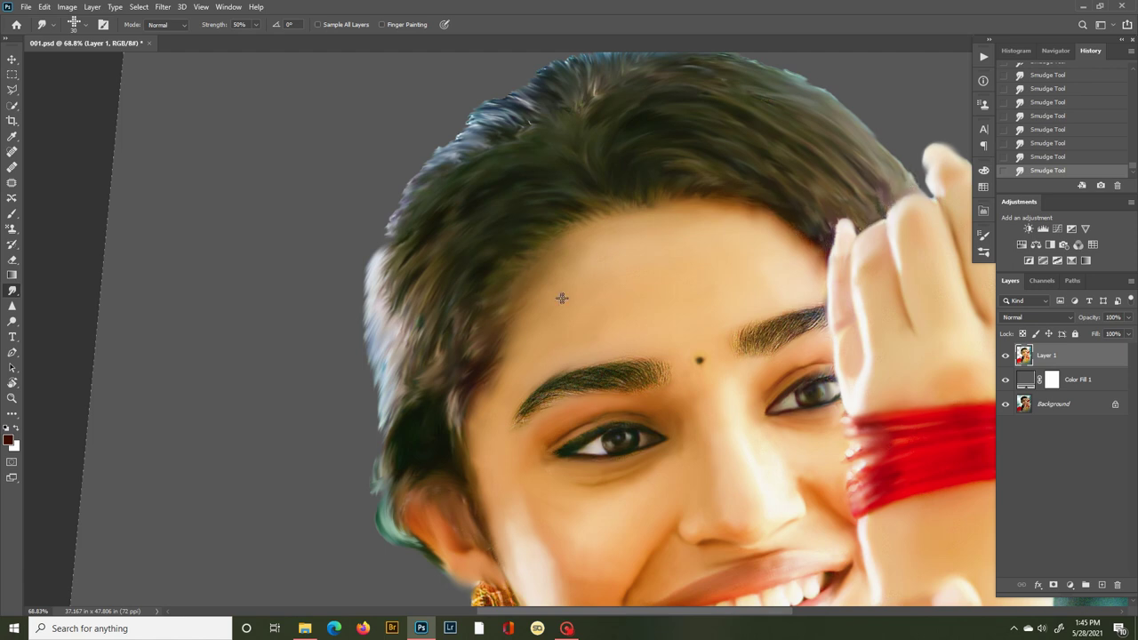
scroll(536, 189, "up", 1)
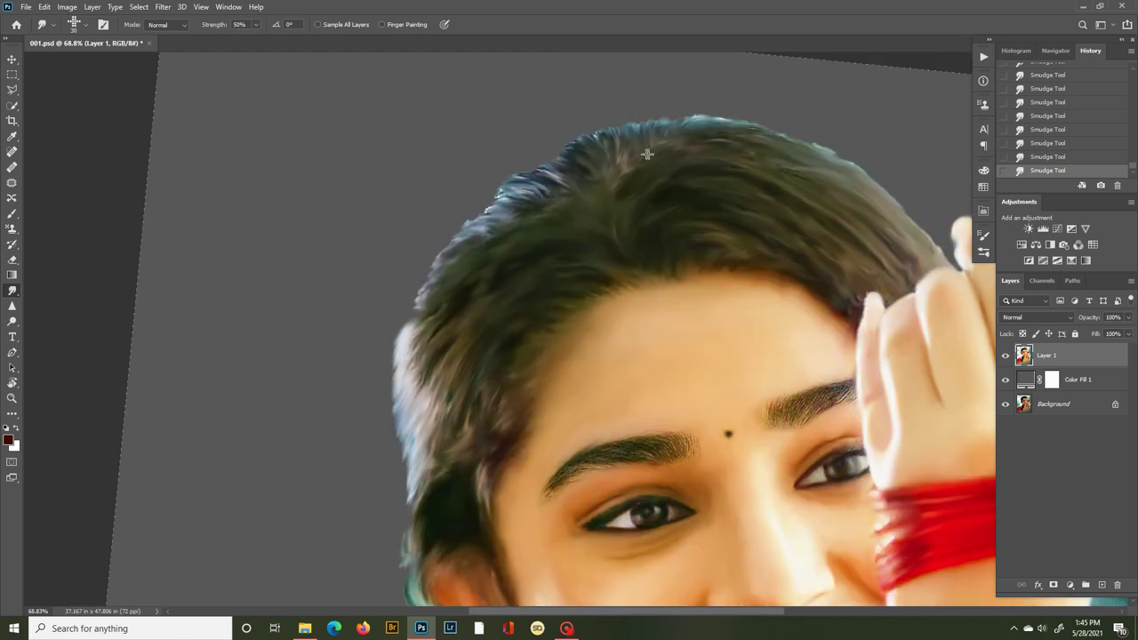
Smudge the hair strands around the earring and the top of the braid just below it.
scroll(633, 308, "down", 5)
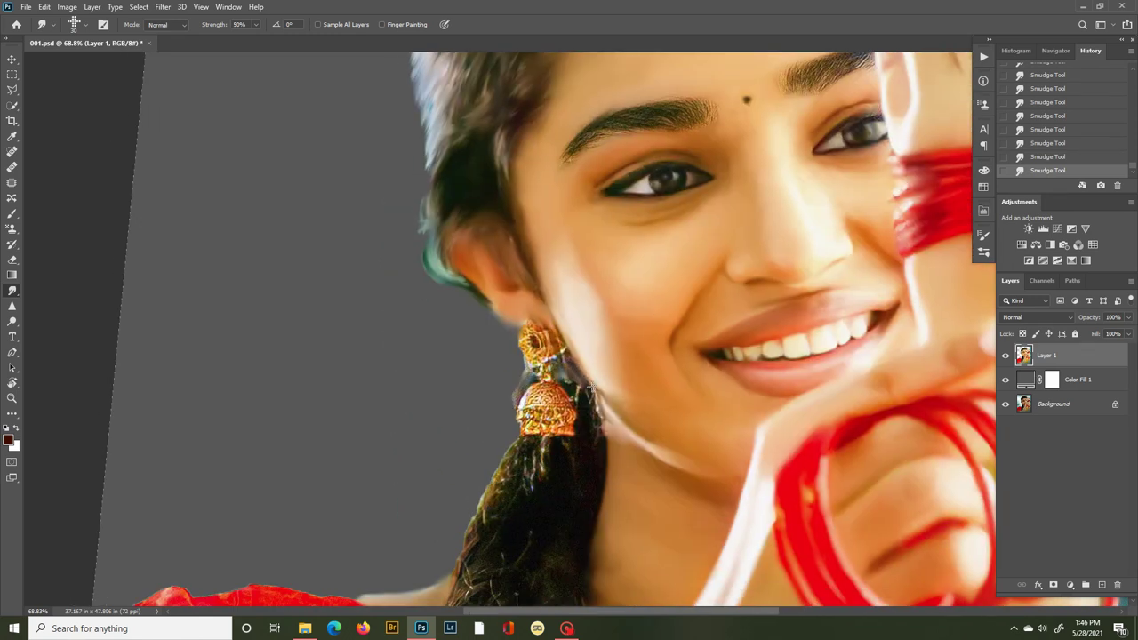
left_click_drag(584, 402, 603, 437)
scroll(550, 456, "down", 2)
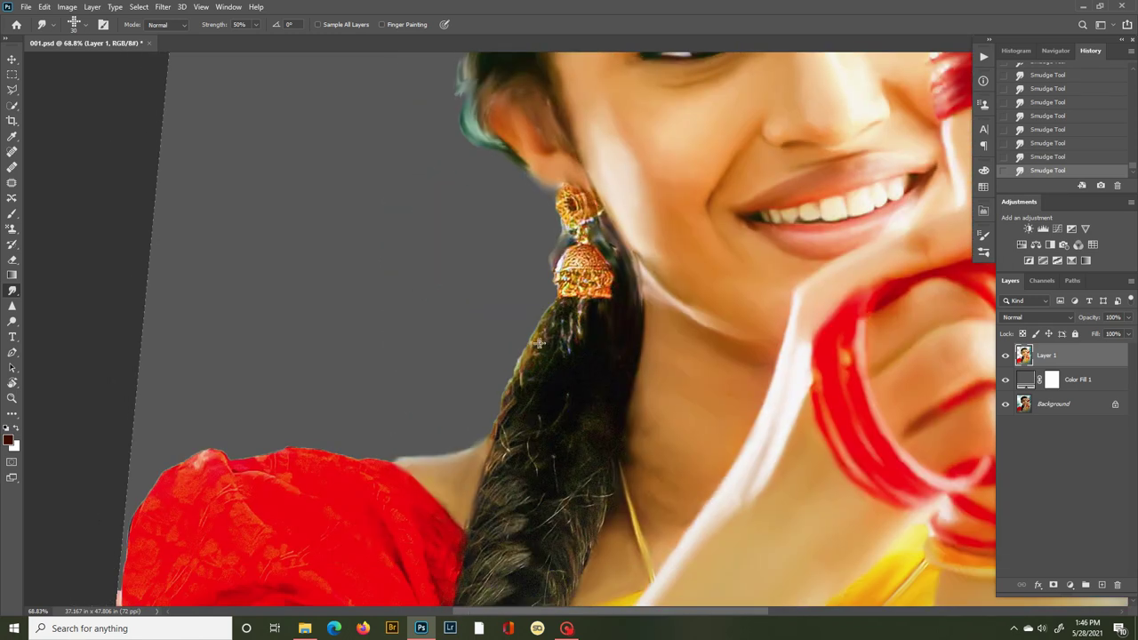
key("bracketleft")
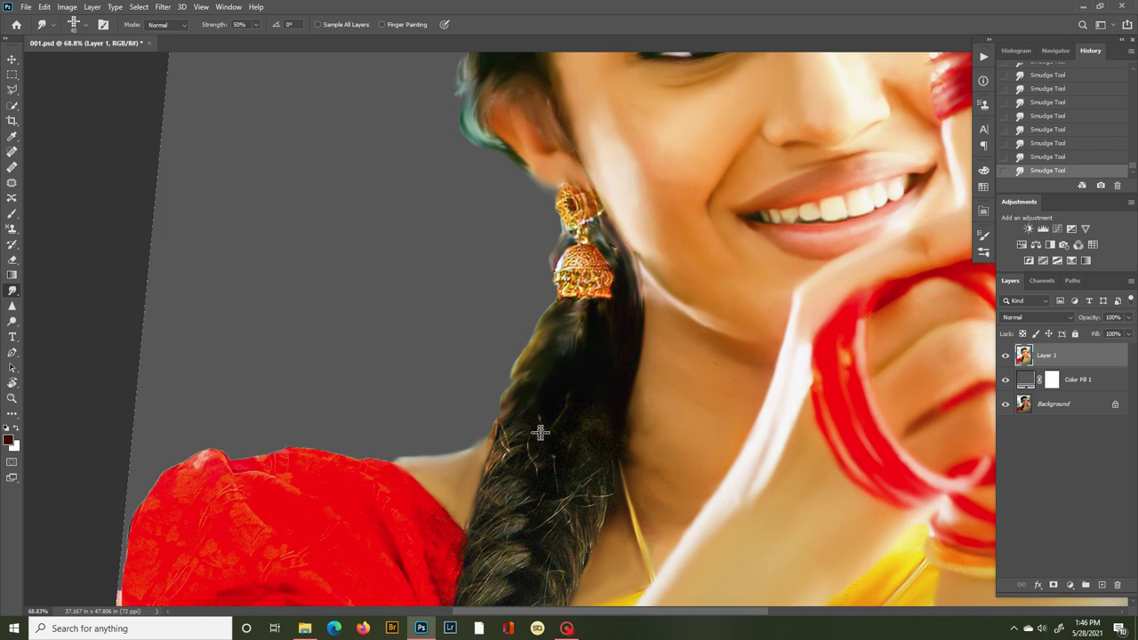
Smudge the braid's strands along their weave, working from below the earring down toward the sleeve trim.
left_click_drag(510, 441, 543, 422)
left_click_drag(500, 464, 526, 444)
scroll(589, 506, "down", 2)
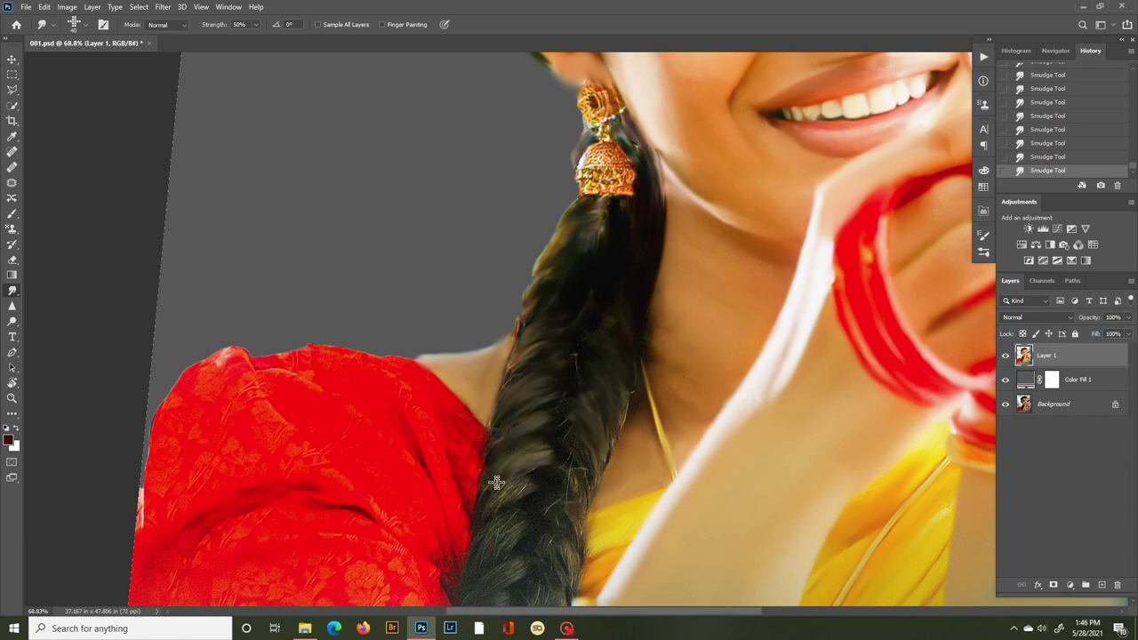
left_click_drag(490, 495, 563, 403)
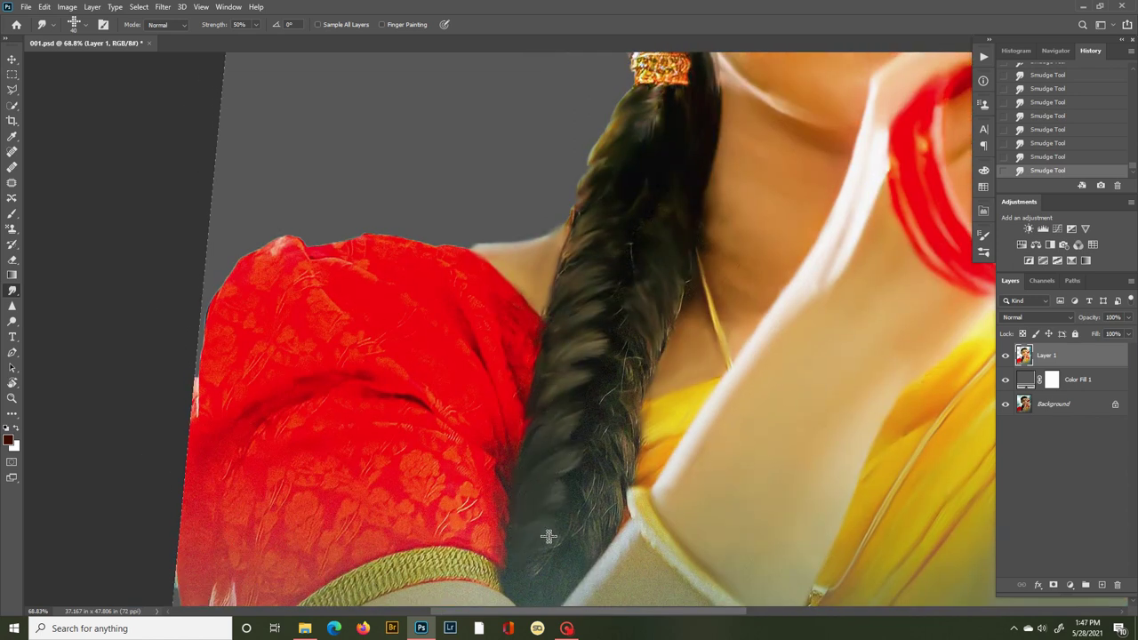
scroll(544, 525, "down", 2)
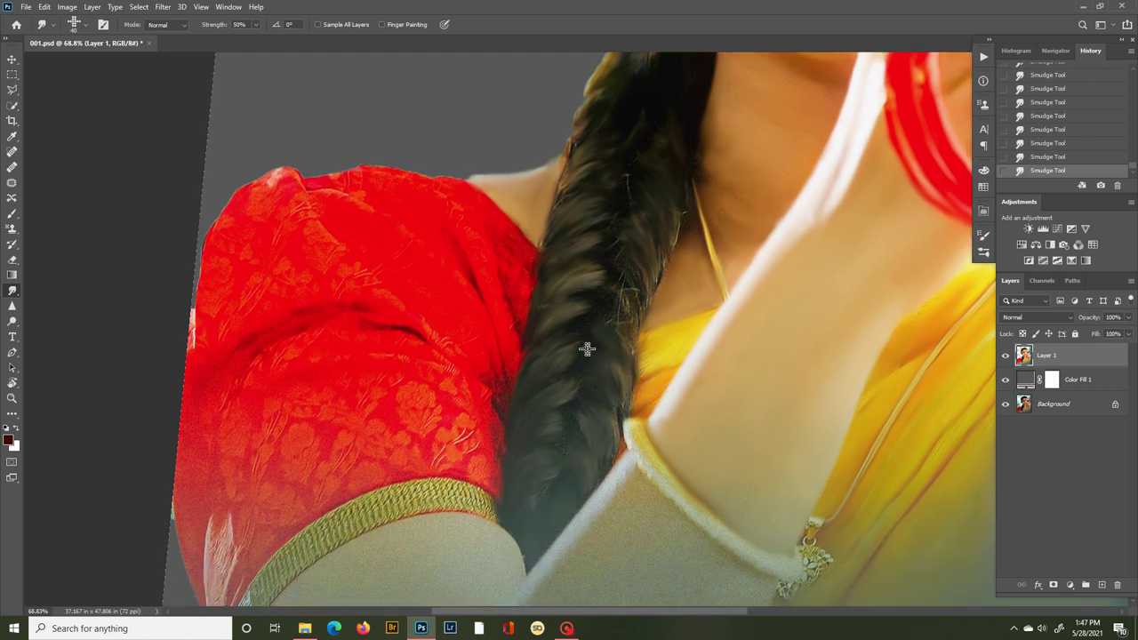
Smudge the stray hairs along the braid's neck-side edge and its outer edge near the shoulder.
scroll(563, 444, "up", 4)
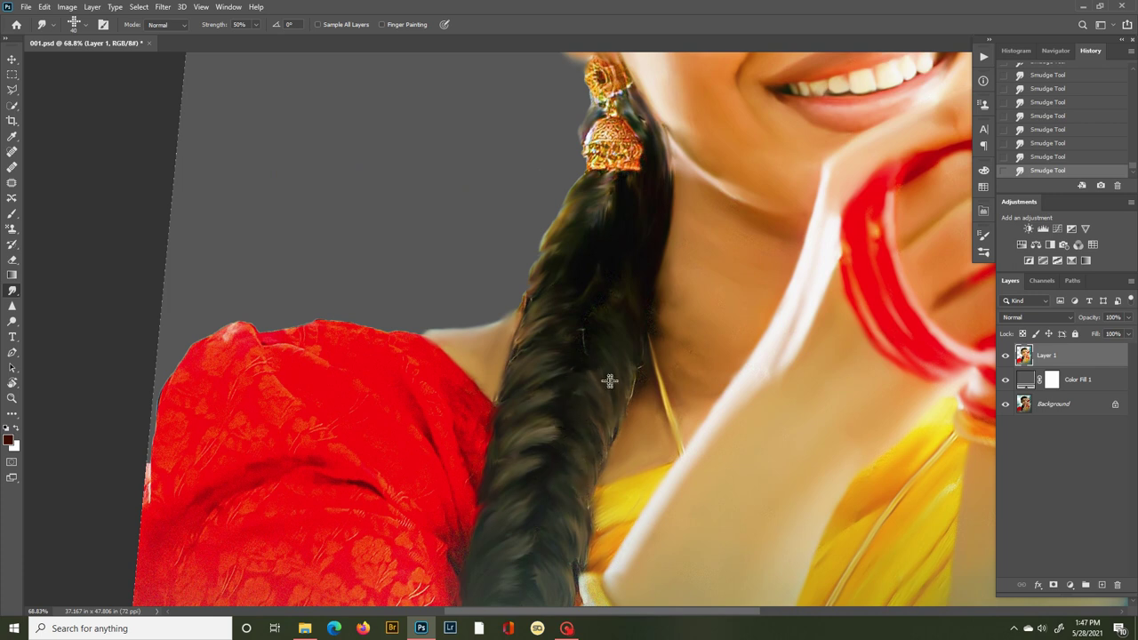
scroll(573, 330, "up", 3)
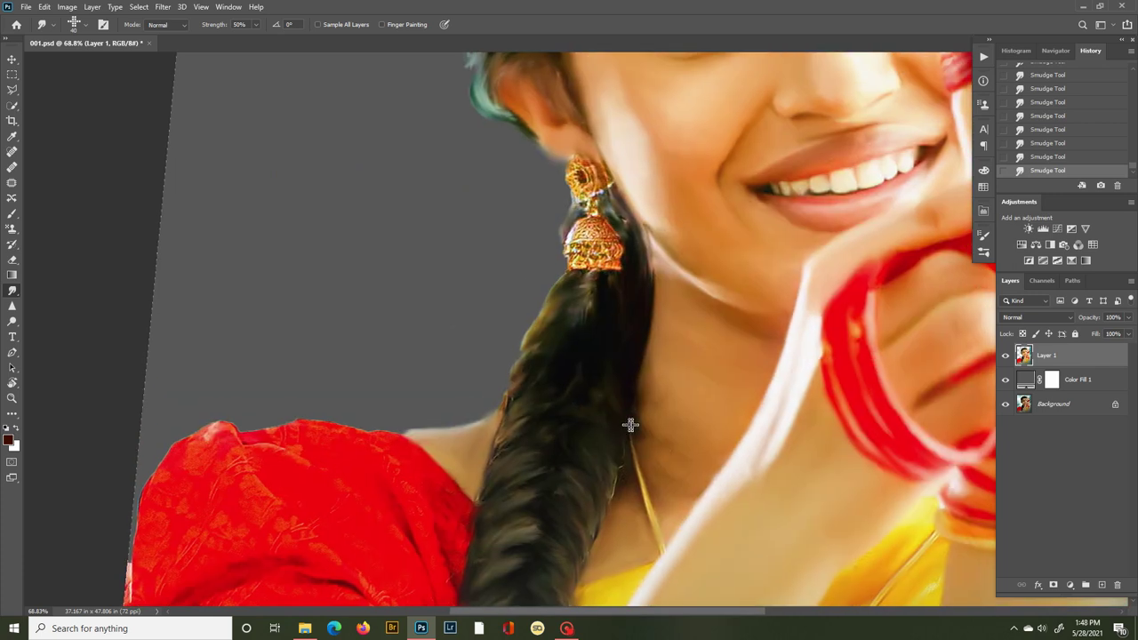
scroll(602, 365, "down", 3)
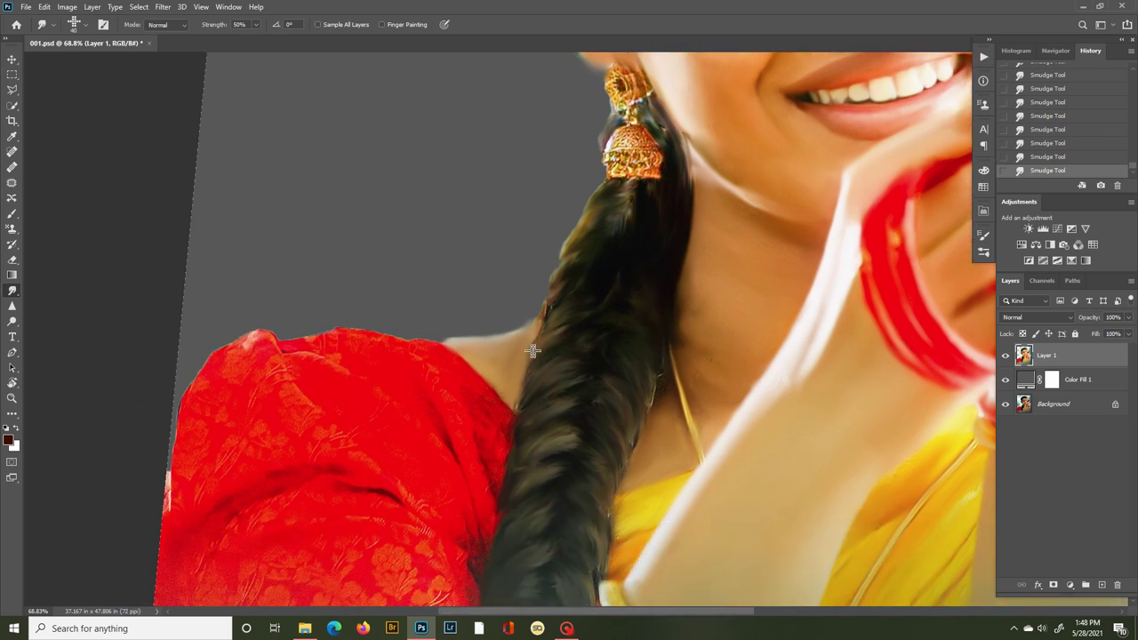
left_click_drag(538, 373, 566, 321)
left_click_drag(572, 383, 515, 509)
mouse_move(612, 217)
left_mouse_down()
mouse_move(659, 251)
mouse_move(578, 321)
mouse_move(567, 258)
left_mouse_up()
Smudge both eyebrows in the direction of their hairs with a small brush, rotating the canvas for easier strokes.
key("r")
mouse_move(495, 204)
left_mouse_down()
mouse_move(514, 237)
mouse_move(469, 307)
mouse_move(484, 318)
mouse_move(518, 423)
left_mouse_up()
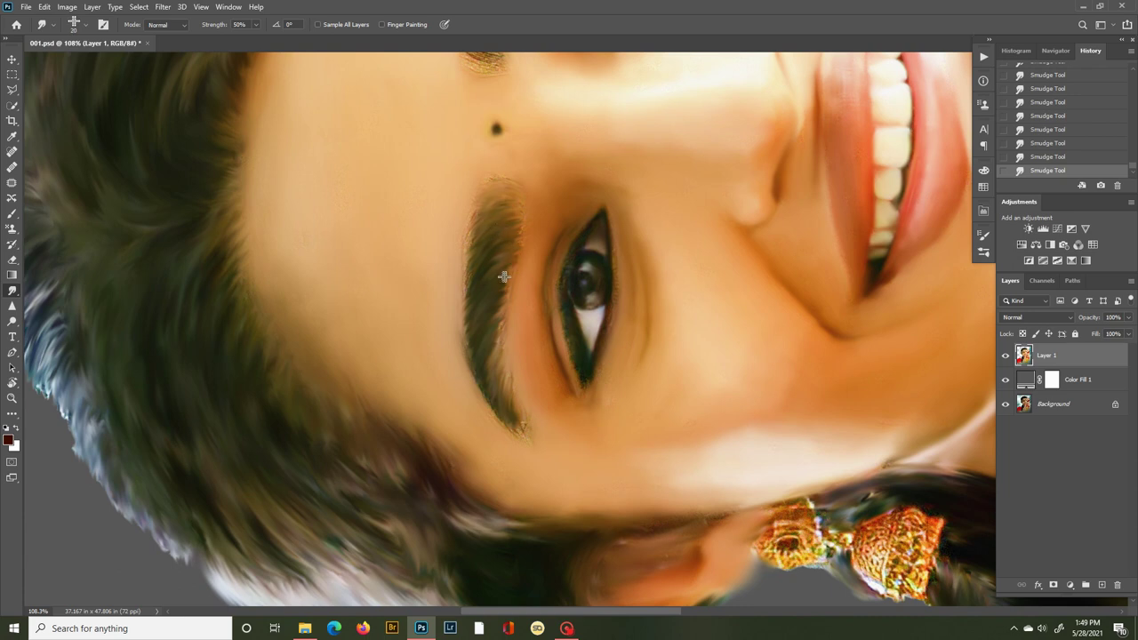
mouse_move(512, 251)
left_mouse_down()
mouse_move(504, 222)
mouse_move(482, 217)
mouse_move(475, 340)
mouse_move(503, 311)
mouse_move(492, 339)
mouse_move(501, 267)
mouse_move(504, 421)
left_mouse_up()
mouse_move(496, 370)
left_mouse_down()
mouse_move(507, 396)
mouse_move(498, 365)
left_mouse_up()
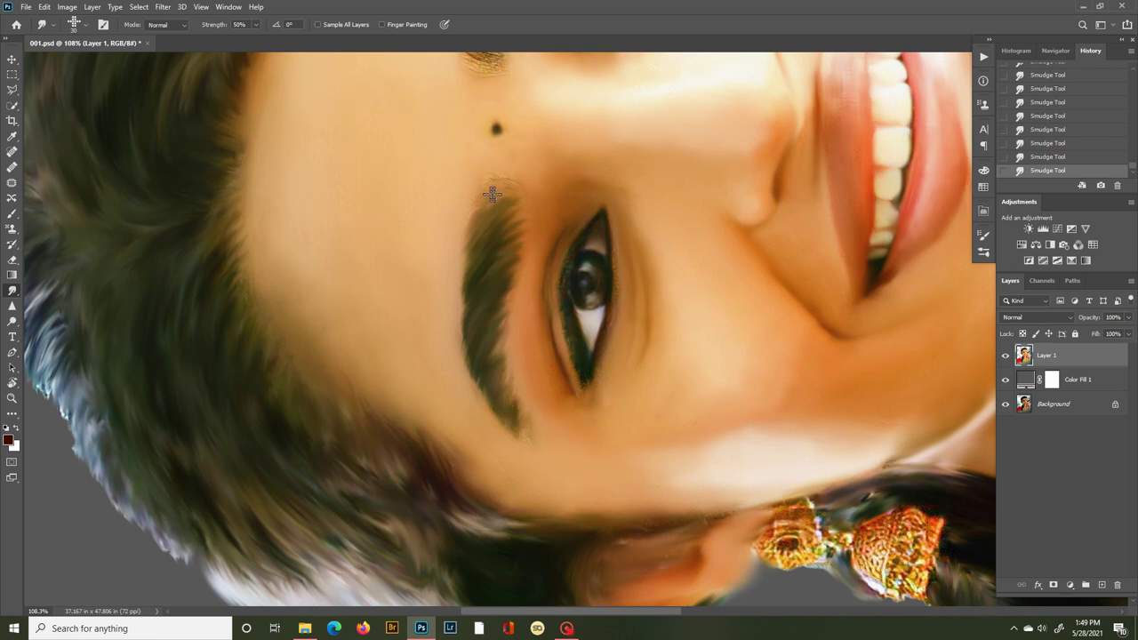
left_click_drag(437, 200, 479, 490)
left_click_drag(467, 299, 578, 222)
mouse_move(539, 296)
left_mouse_down()
mouse_move(569, 262)
mouse_move(581, 298)
mouse_move(620, 264)
mouse_move(671, 255)
mouse_move(617, 289)
mouse_move(629, 269)
mouse_move(653, 272)
mouse_move(628, 244)
mouse_move(594, 274)
mouse_move(630, 246)
mouse_move(576, 247)
left_mouse_up()
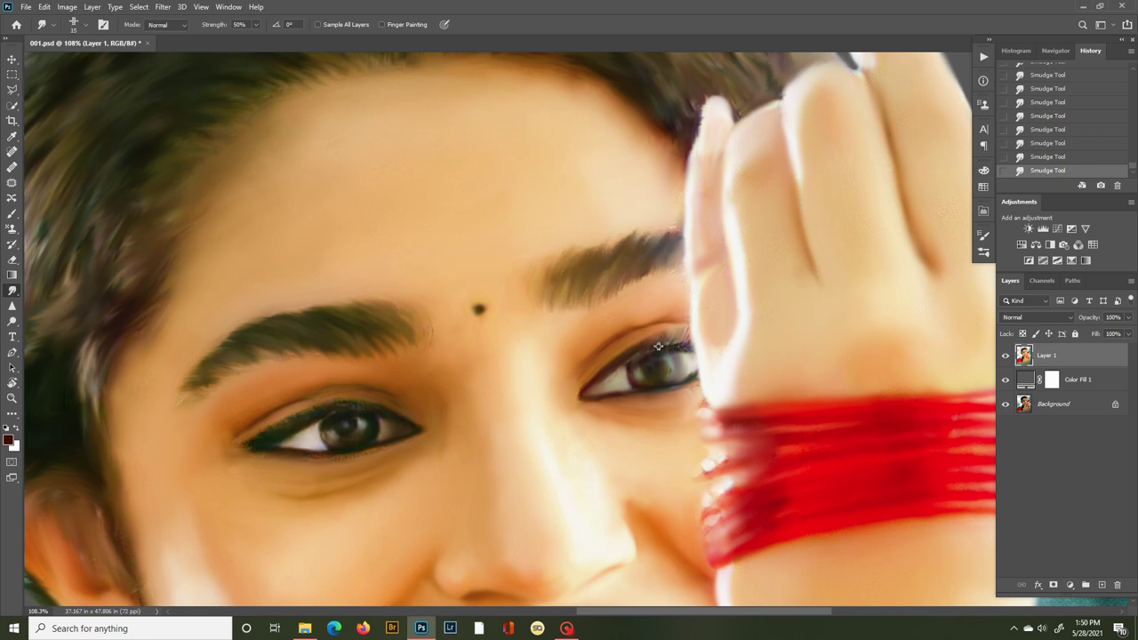
Undo the most recent smudge strokes made around the eyes.
left_click_drag(313, 412, 358, 445)
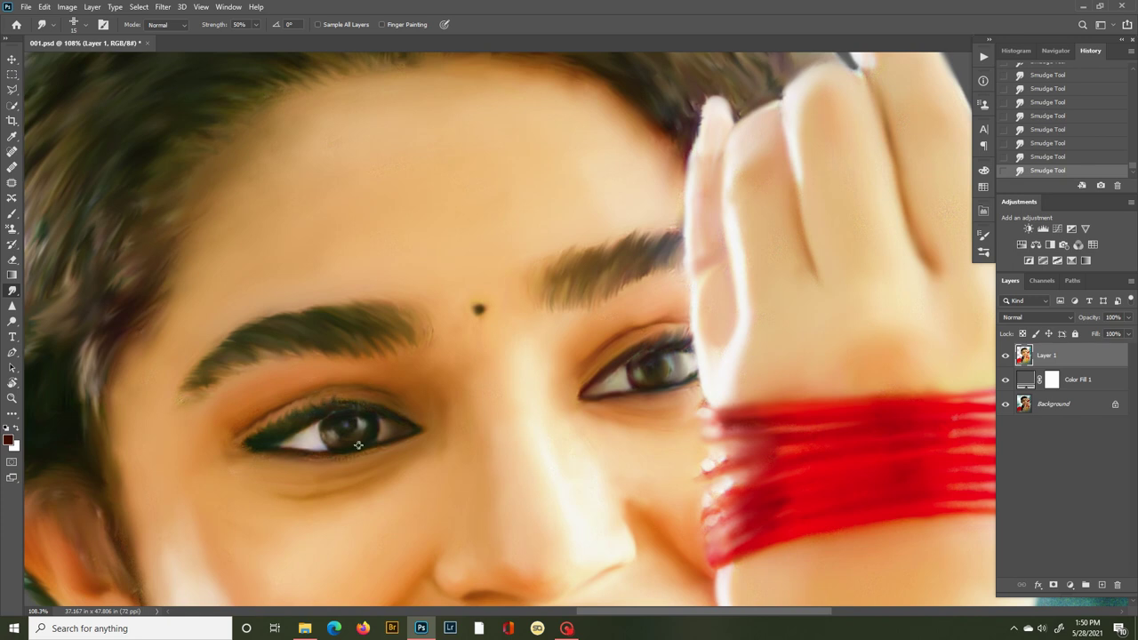
key("ctrl+z")
key("ctrl+z")
key("ctrl+z")
key("ctrl+z")
key("ctrl+z")
key("ctrl+z")
key("ctrl+z")
key("ctrl+z")
key("ctrl+z")
key("ctrl+z")
key("ctrl+z")
key("ctrl+z")
key("ctrl+z")
key("ctrl+z")
key("ctrl+z")
key("ctrl+z")
key("ctrl+z")
key("ctrl+z")
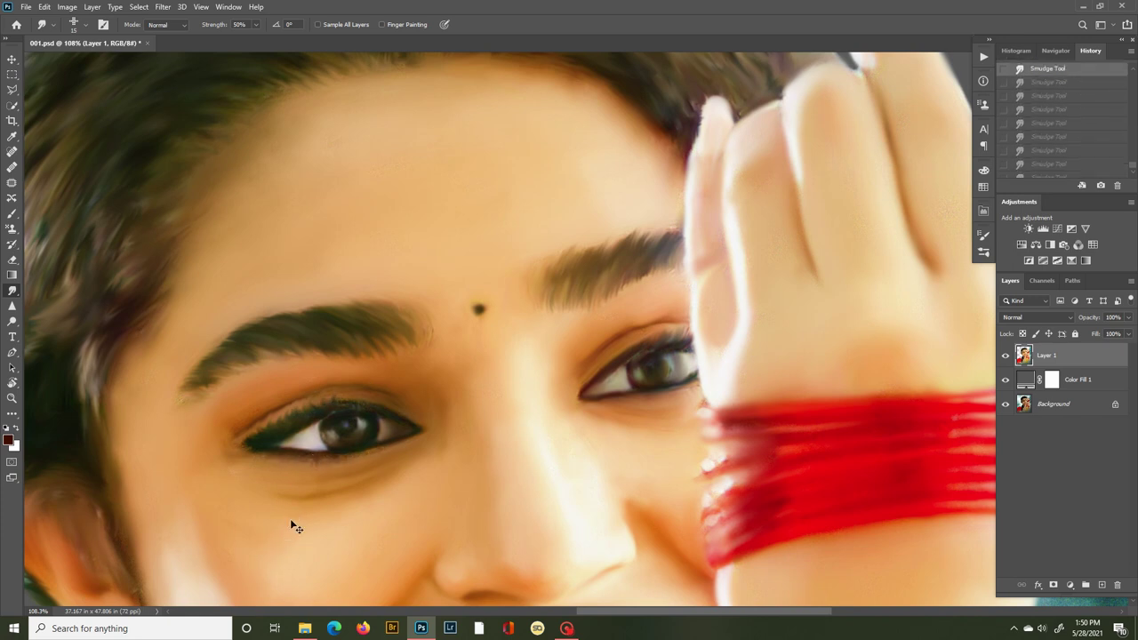
key("ctrl+shift+z")
Choose the Smoothing Smudge brush from the Special Smudge brush set and set the smudge strength to 100%.
key("ctrl+0")
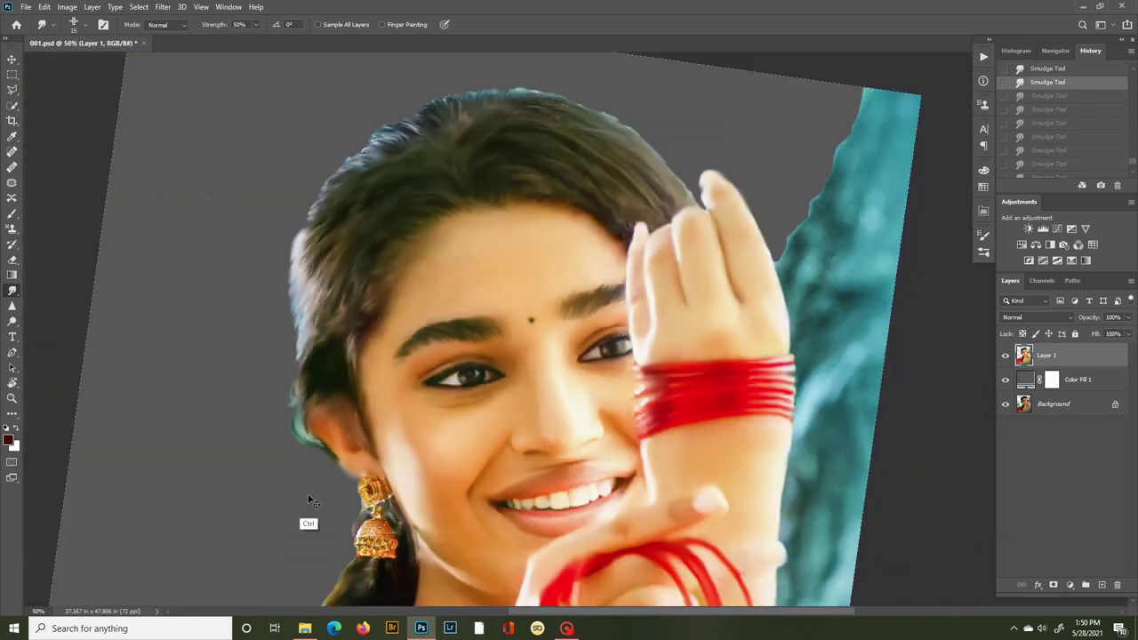
left_click_drag(404, 431, 339, 246)
left_click(983, 252)
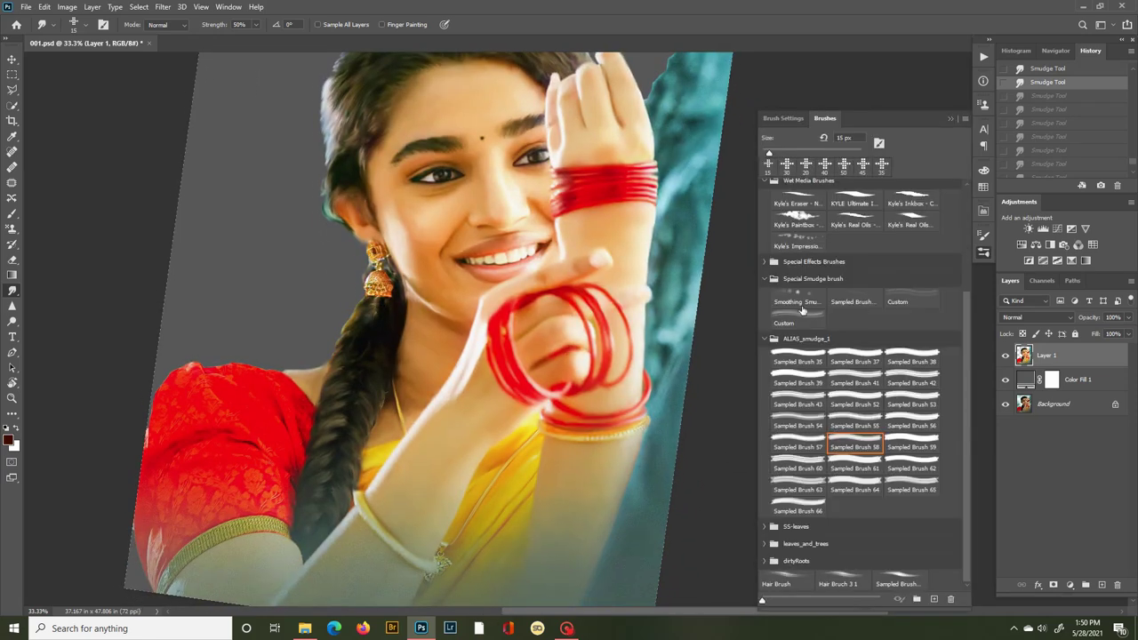
left_click(804, 308)
left_click(983, 252)
left_click_drag(227, 476, 270, 396)
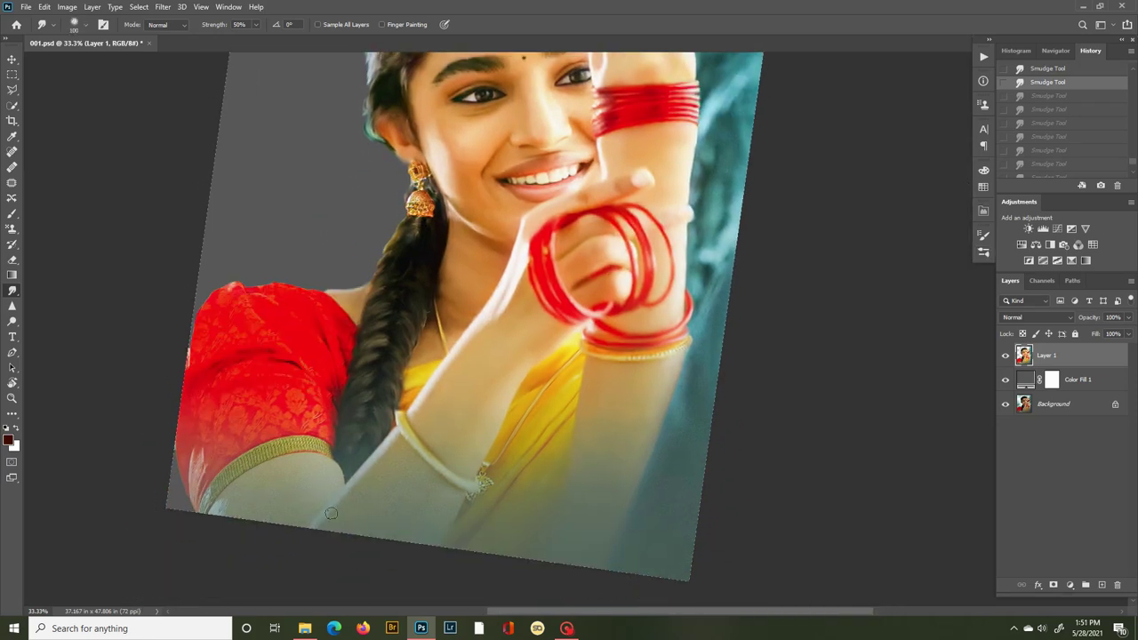
key("0")
Smudge the lower arm, cream bangle, sleeve trim and the red sleeve's floral texture smooth.
left_click_drag(330, 513, 359, 486)
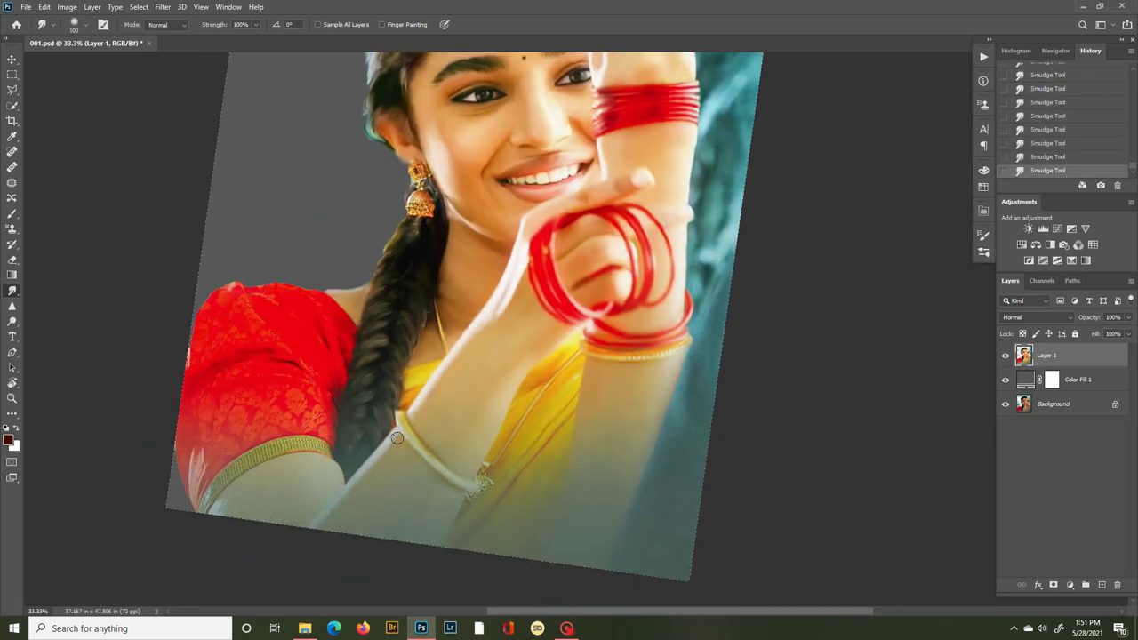
left_click_drag(400, 413, 442, 472)
left_click_drag(279, 451, 329, 450)
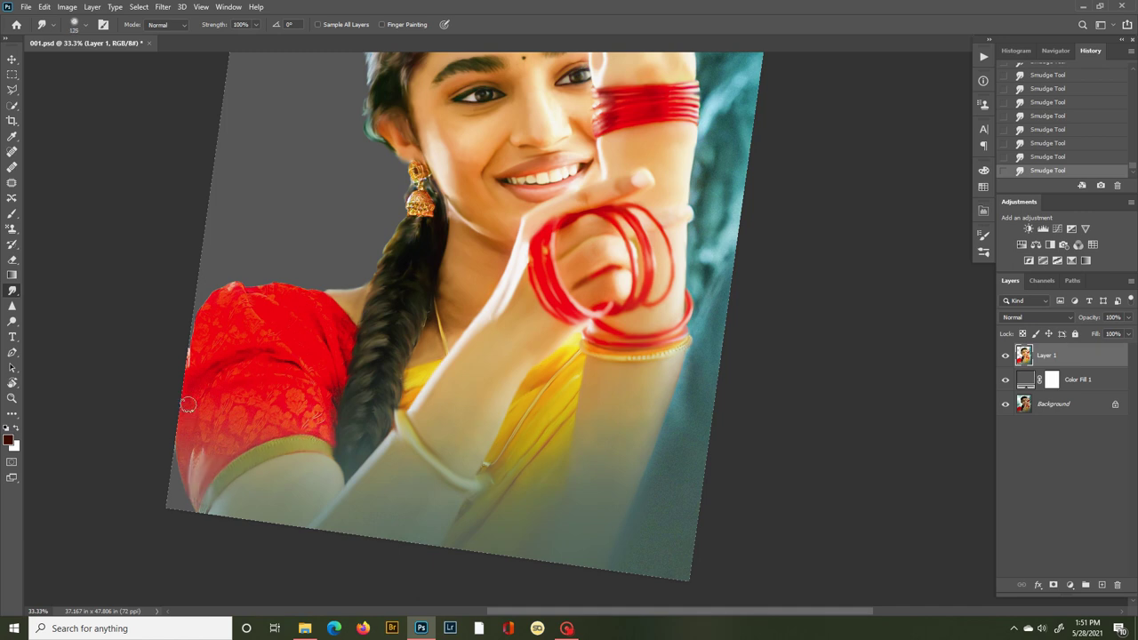
left_click_drag(330, 409, 253, 412)
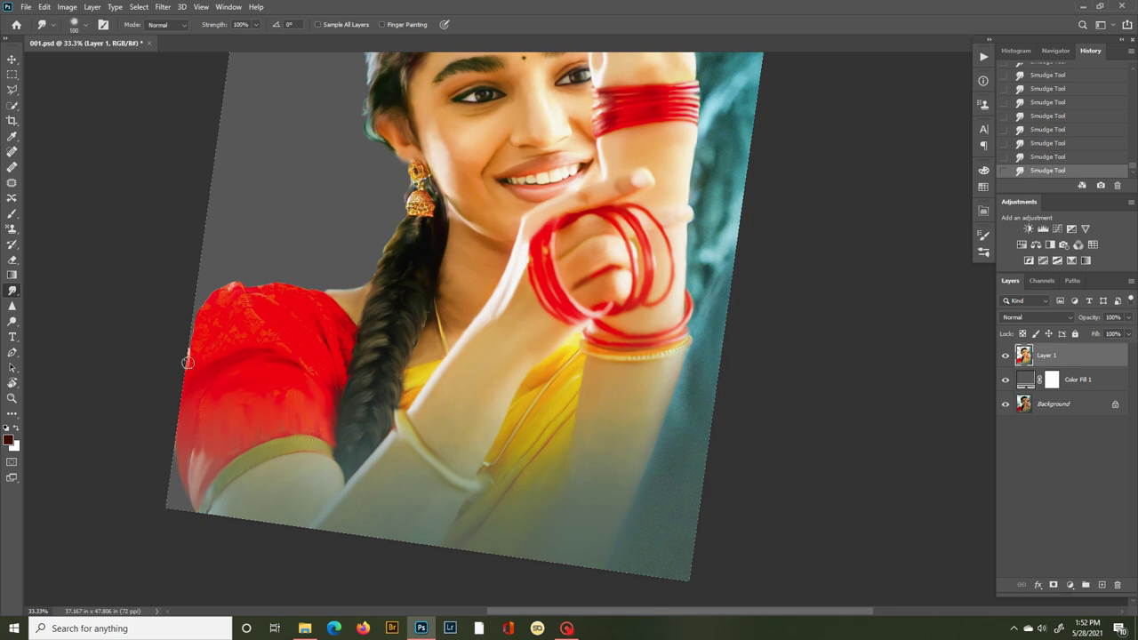
left_click_drag(187, 362, 245, 317)
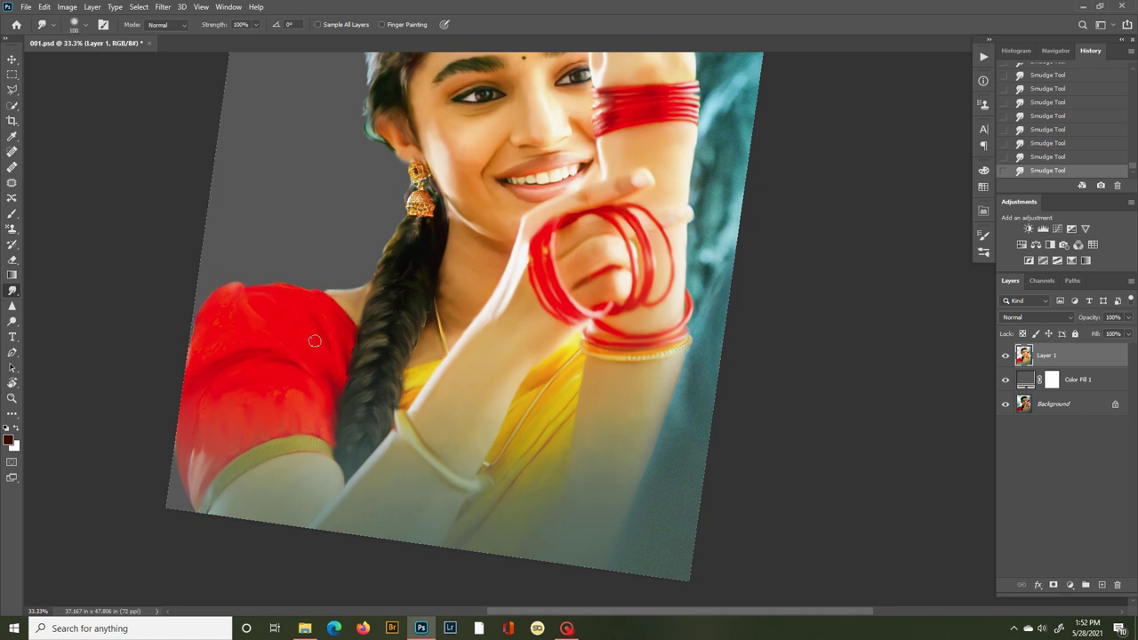
Enlarge the smudge brush to 300 px and smooth the teal background beside the lower forearm.
key("bracketright")
key("bracketright")
key("bracketright")
key("bracketright")
key("bracketright")
key("bracketright")
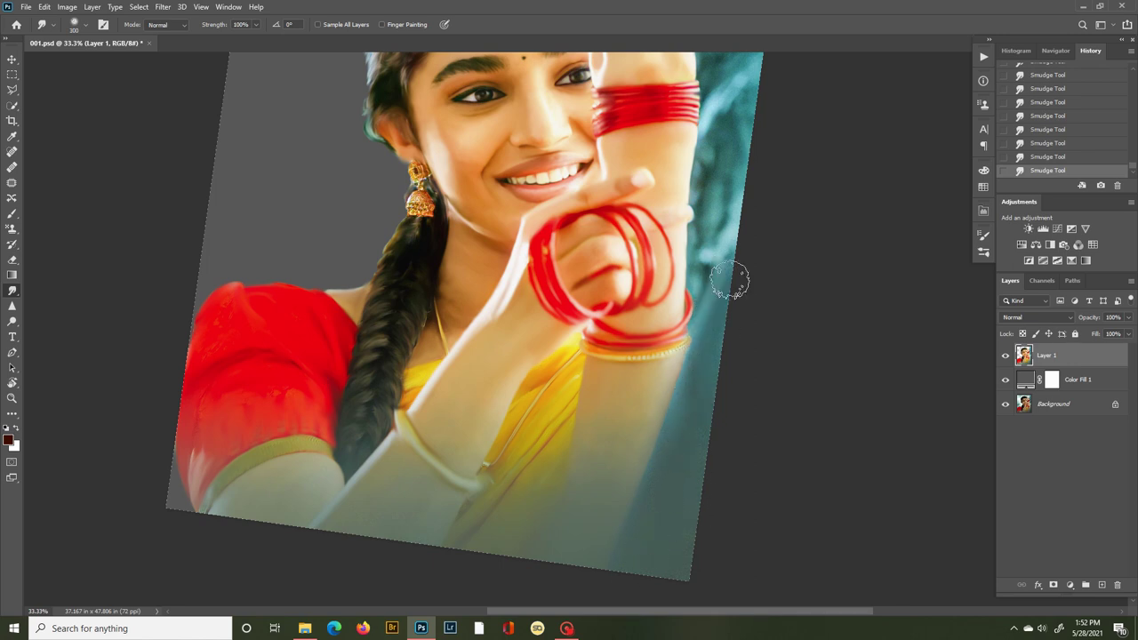
left_click_drag(729, 279, 569, 549)
Smudge the teal background along the raised arm using brush sizes of 150 and 400 px.
mouse_move(591, 172)
left_mouse_down()
mouse_move(571, 254)
mouse_move(543, 297)
left_mouse_up()
mouse_move(614, 208)
left_mouse_down()
mouse_move(553, 488)
mouse_move(570, 348)
left_mouse_up()
key("bracketleft")
key("bracketleft")
key("bracketleft")
key("bracketleft")
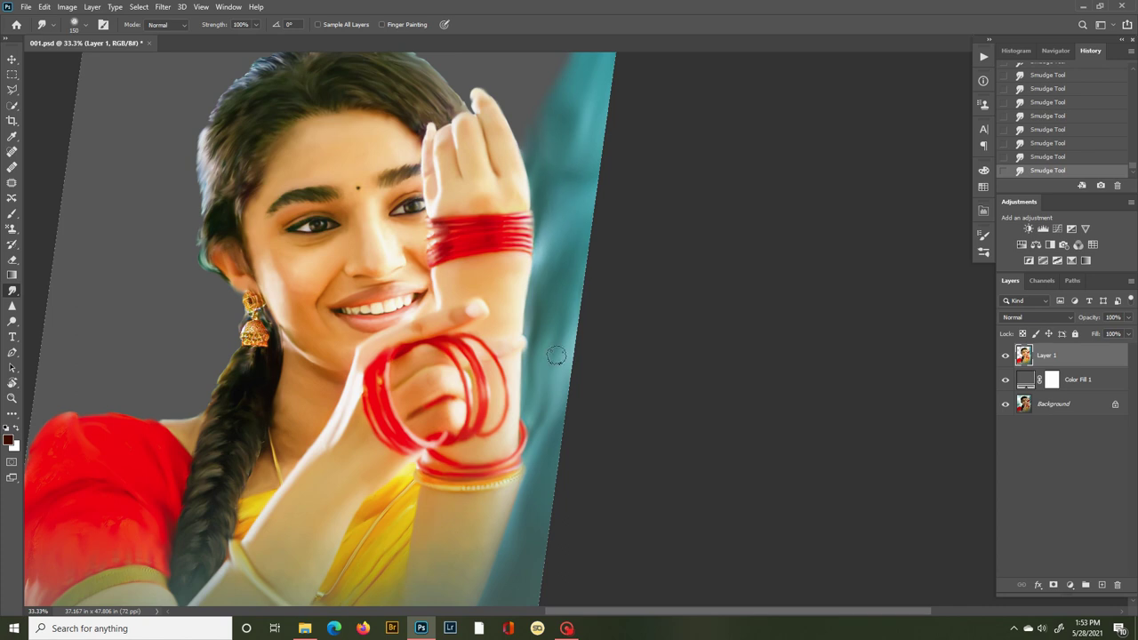
key("]")
key("]")
key("]")
key("]")
key("]")
mouse_move(549, 464)
left_mouse_down()
mouse_move(501, 524)
mouse_move(560, 383)
mouse_move(546, 528)
left_mouse_up()
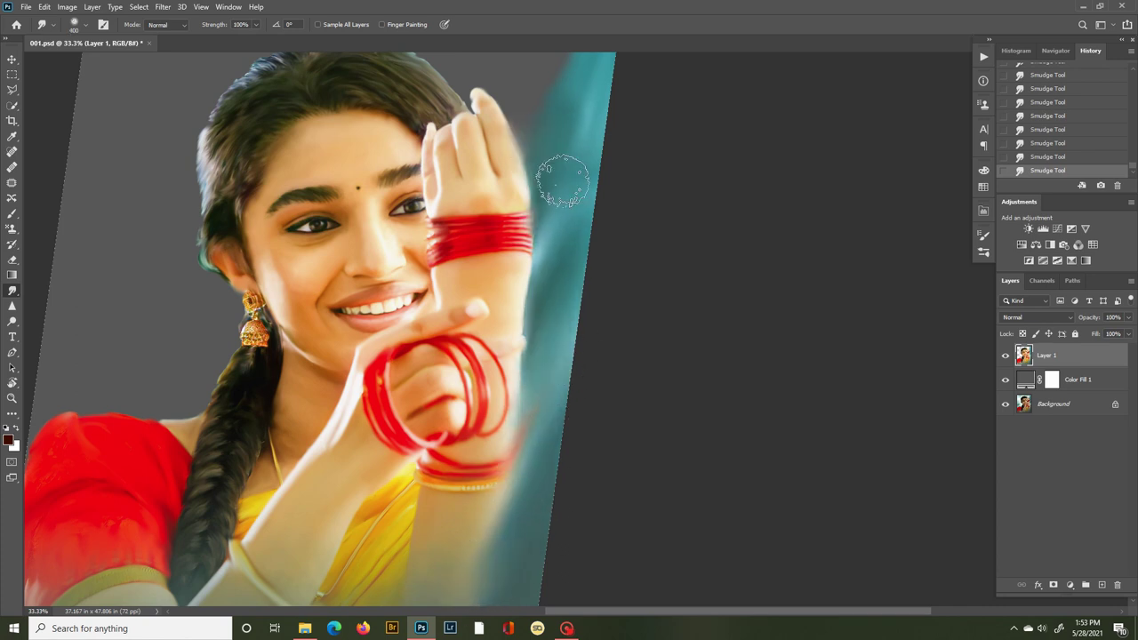
Smudge the teal background's upper corner beside the raised hand and straighten the rotated canvas view.
scroll(547, 175, "up", 4)
key("ctrl+minus")
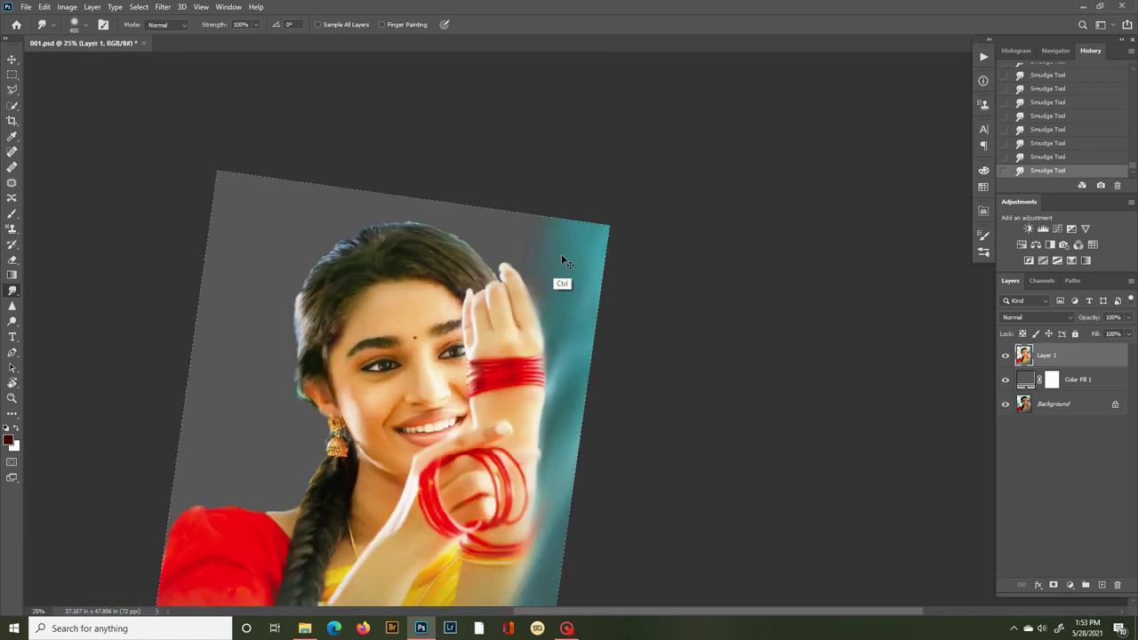
key("ctrl+minus")
key("ctrl+0")
key("r")
mouse_move(493, 262)
left_mouse_down()
mouse_move(479, 257)
mouse_move(495, 320)
left_mouse_up()
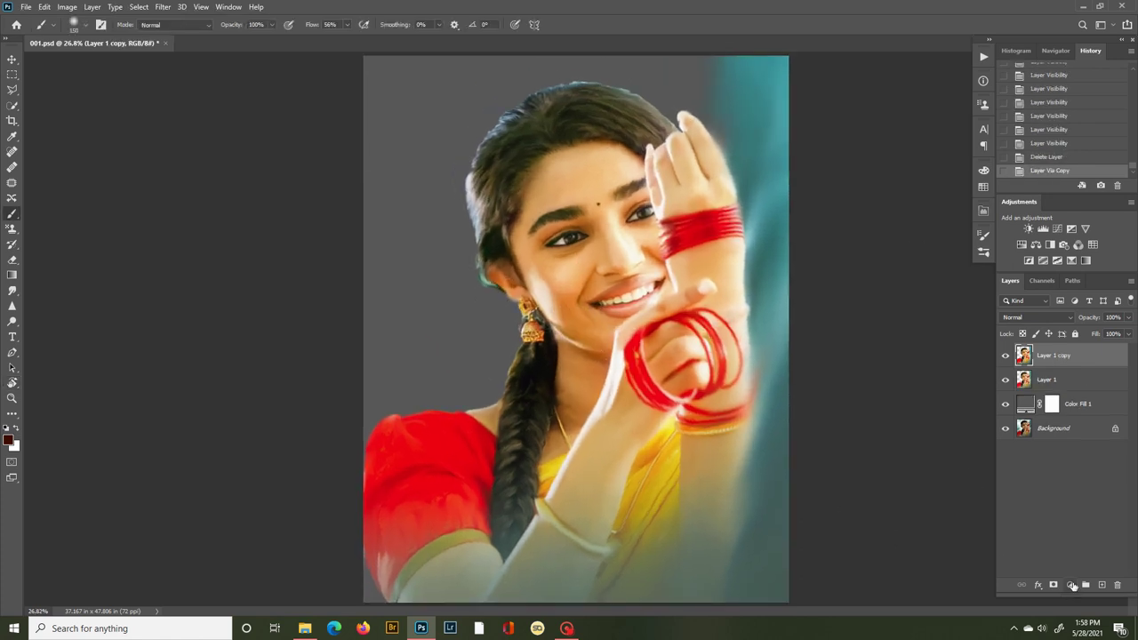
Add a Hue/Saturation adjustment layer with hue -14 and saturation +24, and invert its mask to black.
left_click(1069, 584)
left_click(1066, 472)
mouse_move(731, 396)
left_mouse_down()
mouse_move(752, 399)
mouse_move(736, 374)
mouse_move(726, 379)
left_mouse_up()
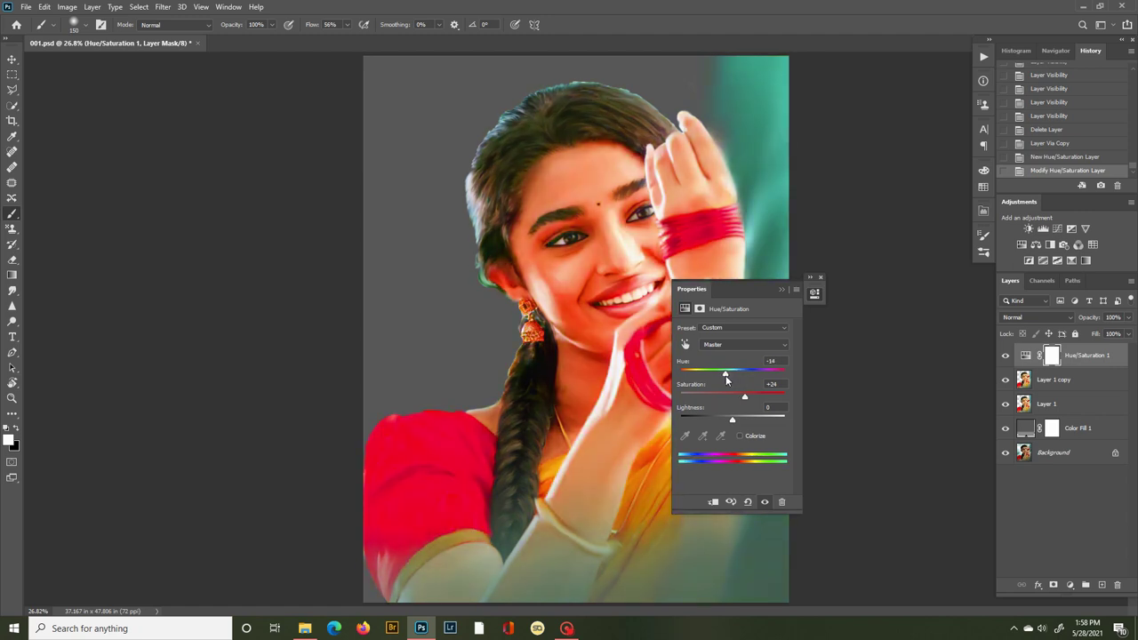
left_click(781, 289)
key("z")
key("ctrl+i")
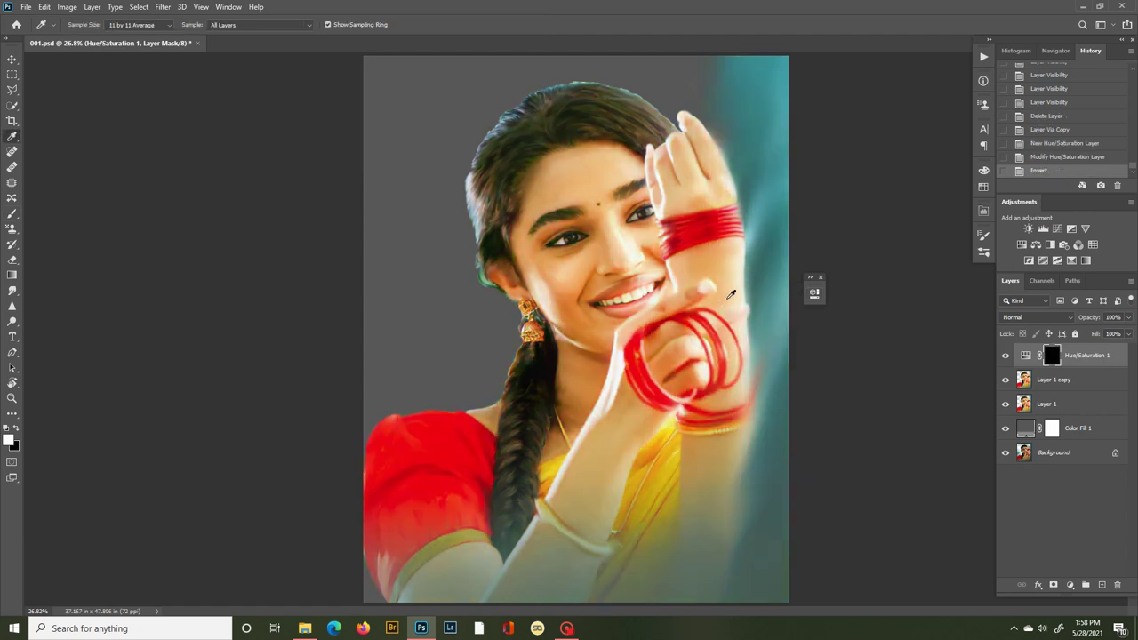
Choose the Soft Round Pressure brush for painting the mask and shrink it to fit the lips.
left_click(723, 305)
left_click_drag(657, 319, 722, 322)
key("b")
left_click(983, 254)
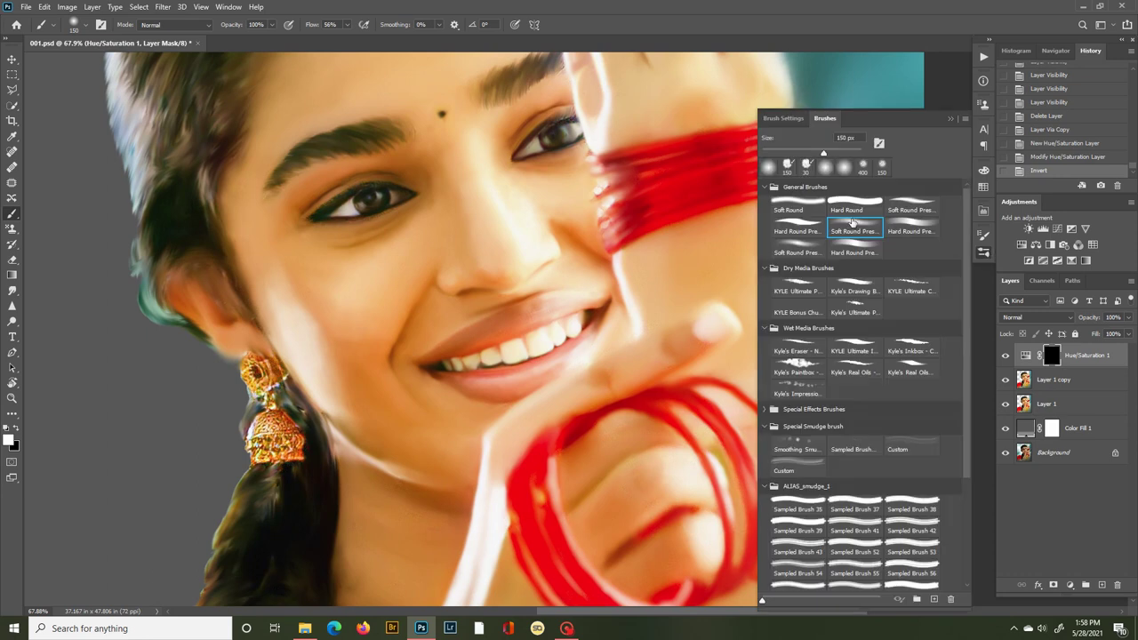
left_click(852, 221)
left_click(984, 255)
key("bracketleft")
key("bracketleft")
key("bracketleft")
key("bracketleft")
key("bracketleft")
key("bracketleft")
key("bracketleft")
key("bracketleft")
Paint white on the Hue/Saturation mask over the upper and lower lips to redden them.
left_click(501, 340)
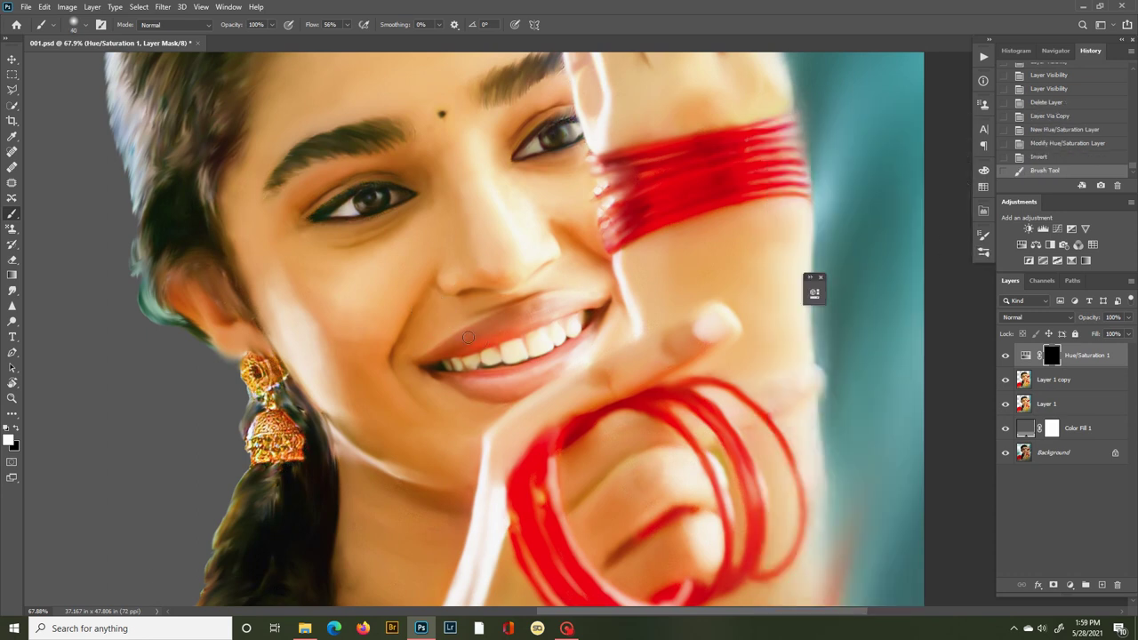
left_click(505, 328)
left_click(462, 349)
key("bracketleft")
left_click(456, 370)
left_click(461, 377)
left_click(467, 382)
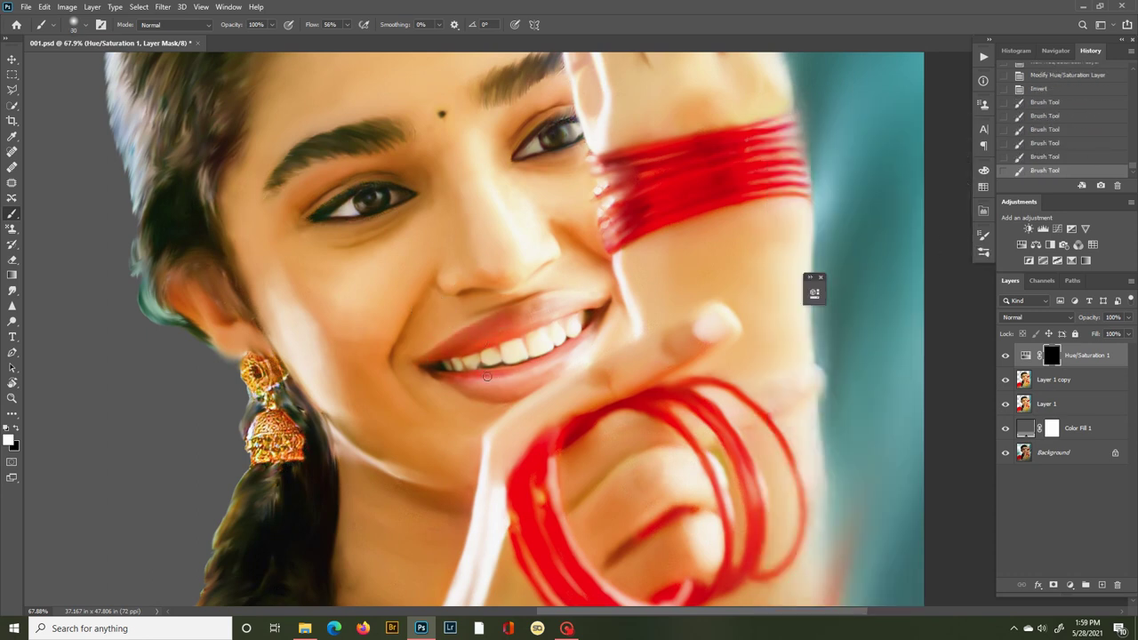
left_click(464, 384)
left_click(475, 387)
left_click(487, 389)
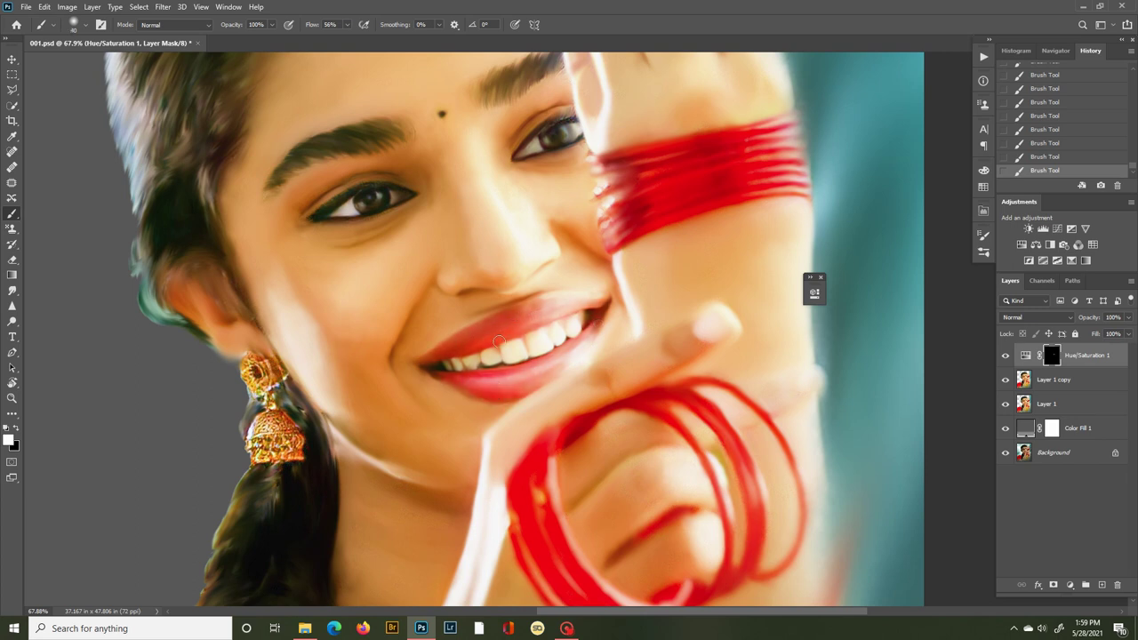
Add a second Hue/Saturation adjustment layer with hue -2, saturation +30 and Colorize off.
left_click(1072, 584)
left_click(1005, 470)
left_click_drag(733, 397, 738, 421)
left_click(739, 436)
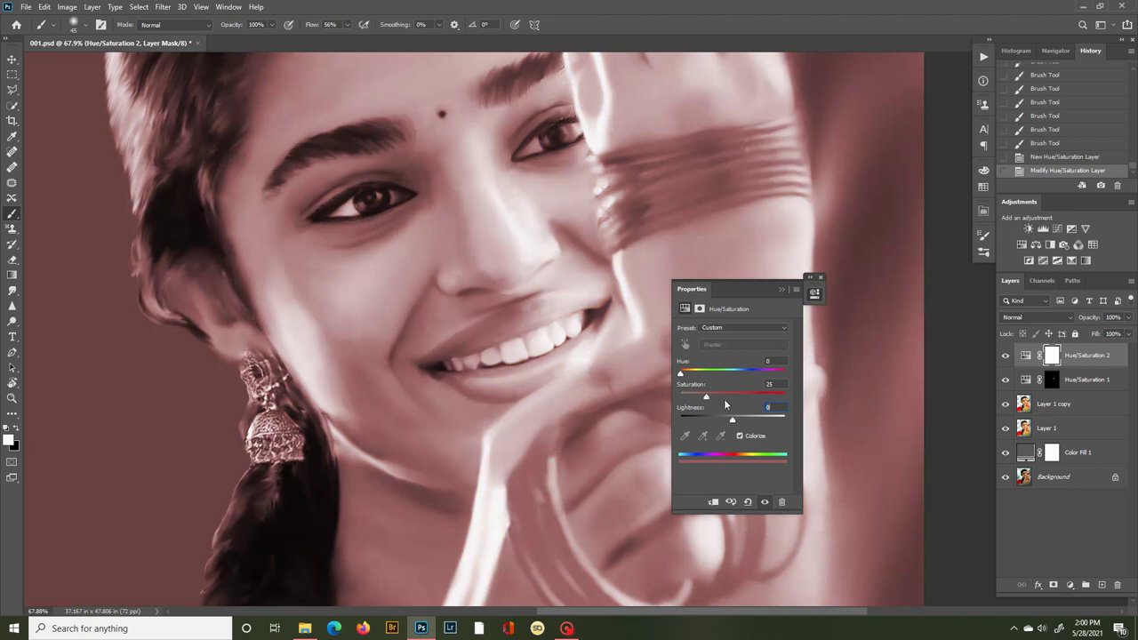
left_click(729, 396)
left_click_drag(681, 375, 733, 375)
left_click(741, 434)
Invert the second Hue/Saturation layer's mask to black, close its properties and return to the Brush tool.
key("ctrl+i")
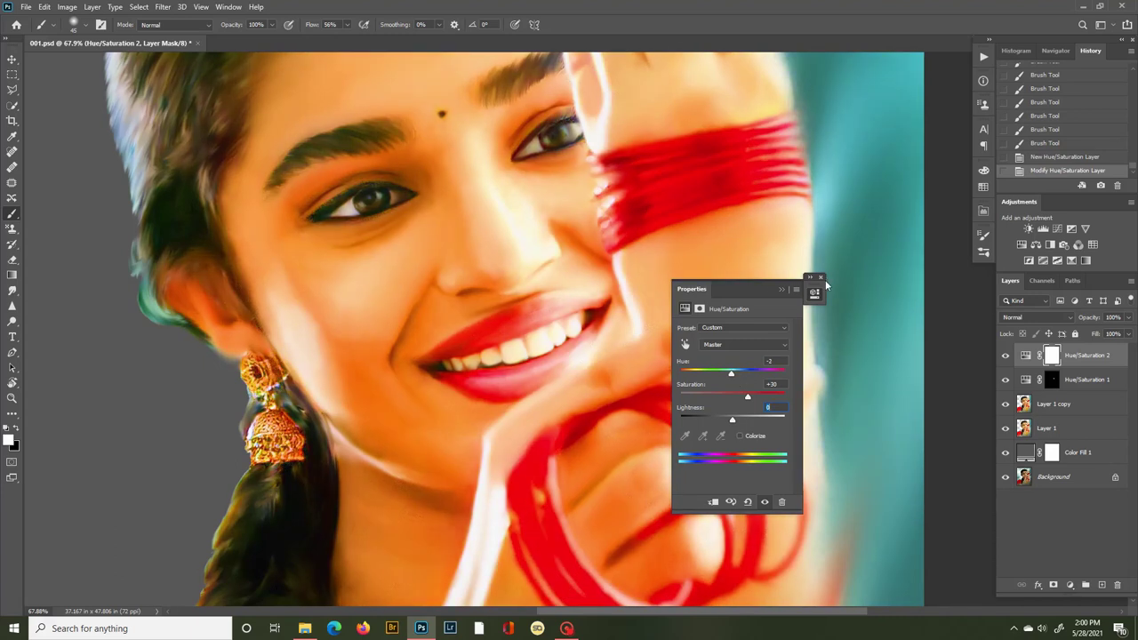
left_click(820, 277)
key("i")
key("b")
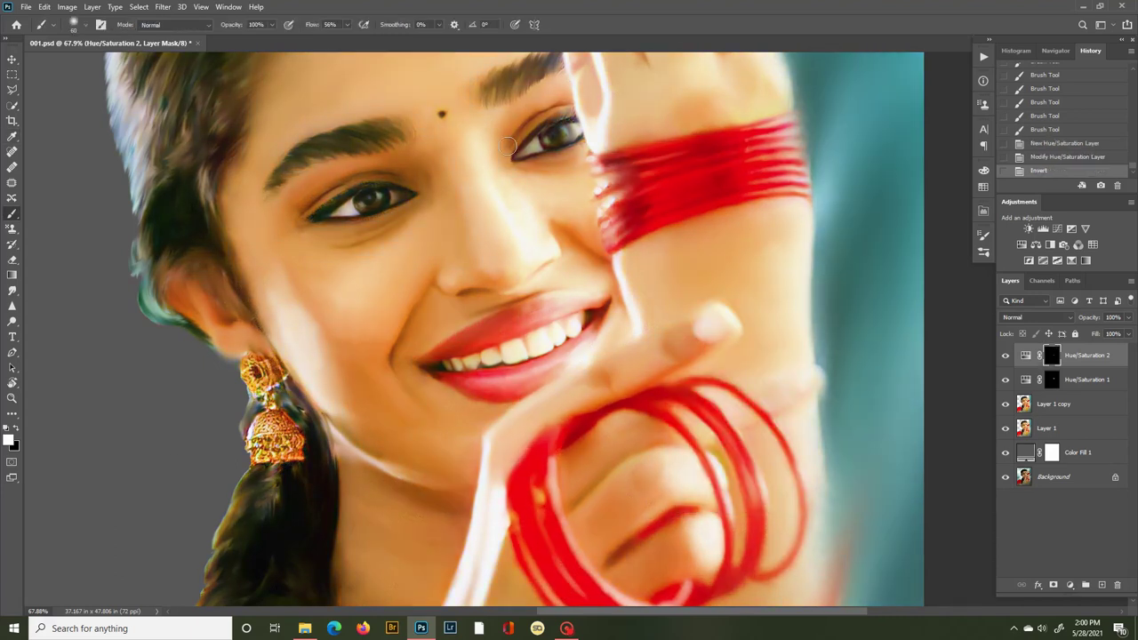
Paint white on the second Hue/Saturation mask around both eyes to warm the surrounding skin.
left_click_drag(516, 133, 508, 140)
left_click_drag(507, 143, 503, 146)
mouse_move(568, 161)
left_mouse_down()
mouse_move(524, 162)
mouse_move(542, 163)
left_mouse_up()
left_click_drag(544, 163, 570, 157)
left_click_drag(573, 158, 565, 178)
left_click_drag(389, 218, 391, 213)
left_click_drag(428, 201, 426, 182)
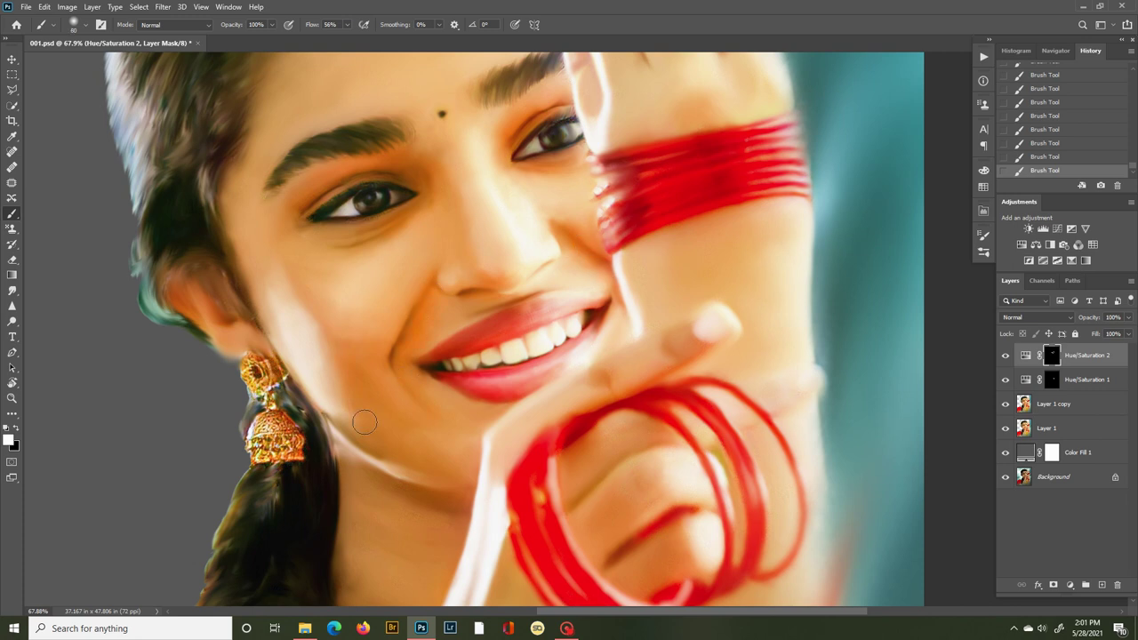
Paint white on the second Hue/Saturation mask over the cheek, nose and jaw to warm the facial skin.
key("bracketright")
key("bracketright")
key("bracketright")
key("bracketright")
mouse_move(346, 363)
left_mouse_down()
mouse_move(378, 431)
mouse_move(323, 313)
mouse_move(340, 253)
mouse_move(259, 285)
mouse_move(257, 229)
mouse_move(367, 362)
mouse_move(368, 332)
left_mouse_up()
key("bracketleft")
key("bracketleft")
key("bracketleft")
left_click_drag(313, 262, 426, 390)
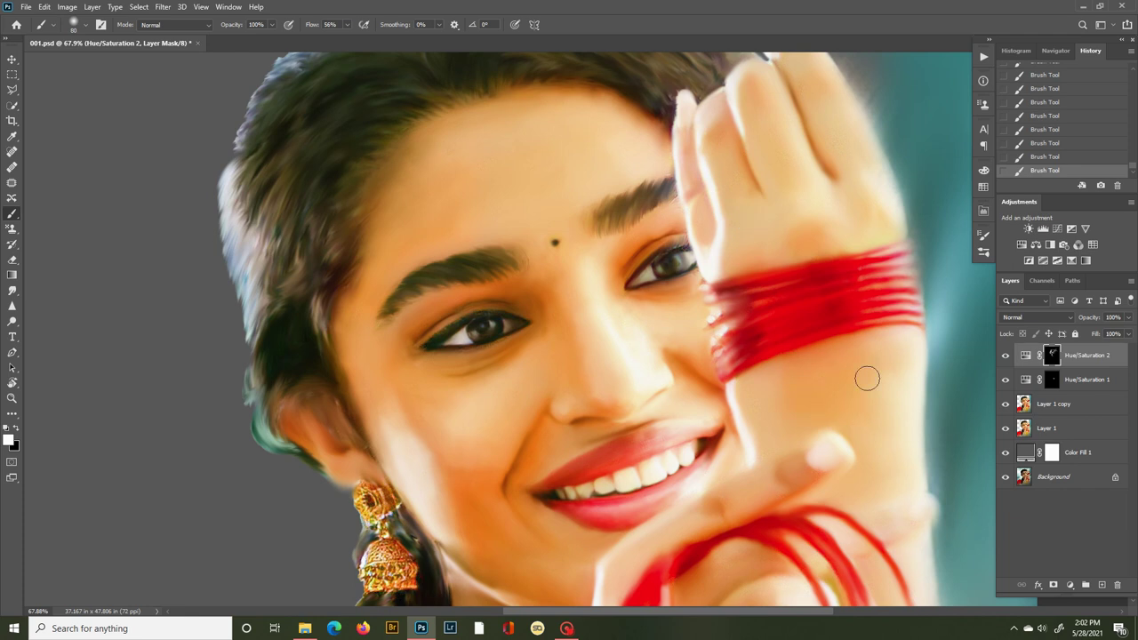
Extend the white painting on the second Hue/Saturation mask over the raised arm, the fingers and the neck.
left_click_drag(856, 389, 836, 157)
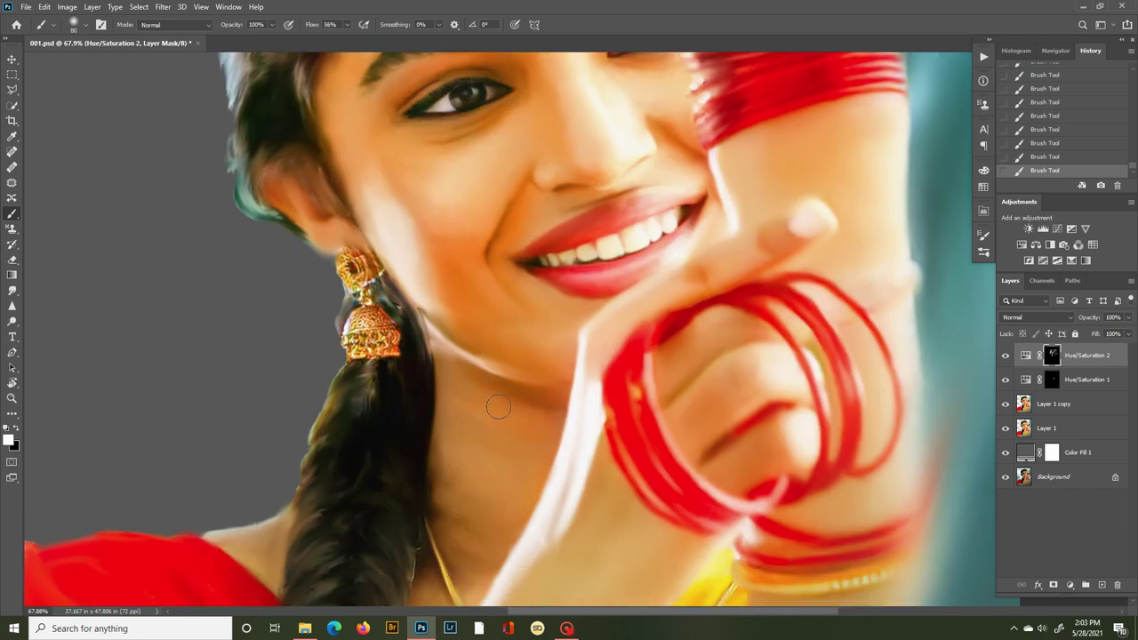
left_click_drag(498, 406, 564, 211)
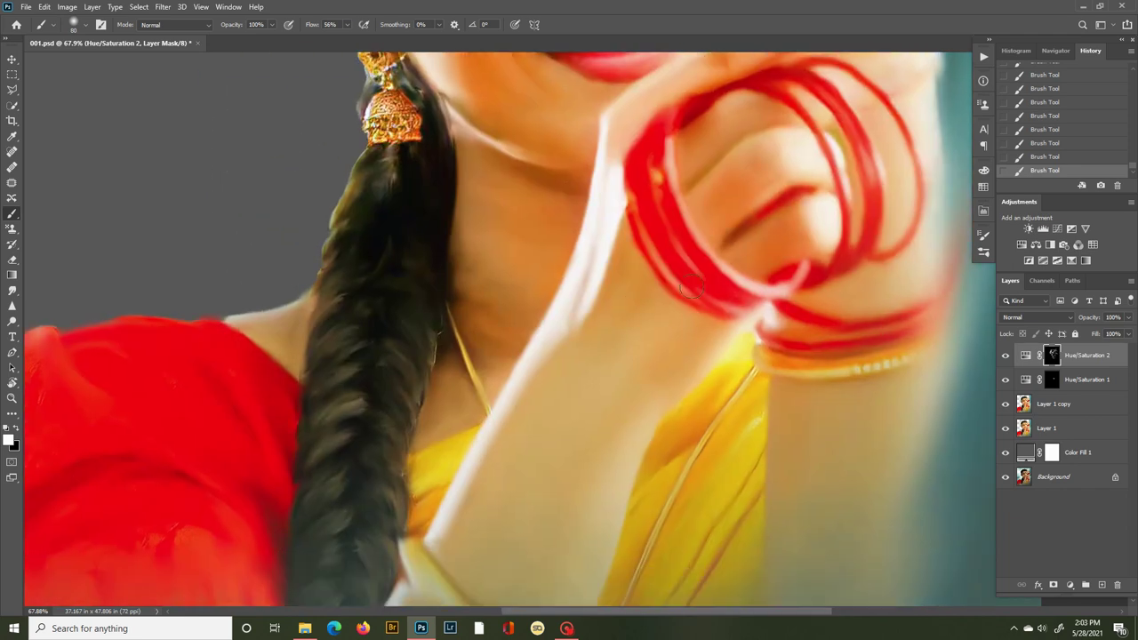
scroll(691, 288, "down", 3)
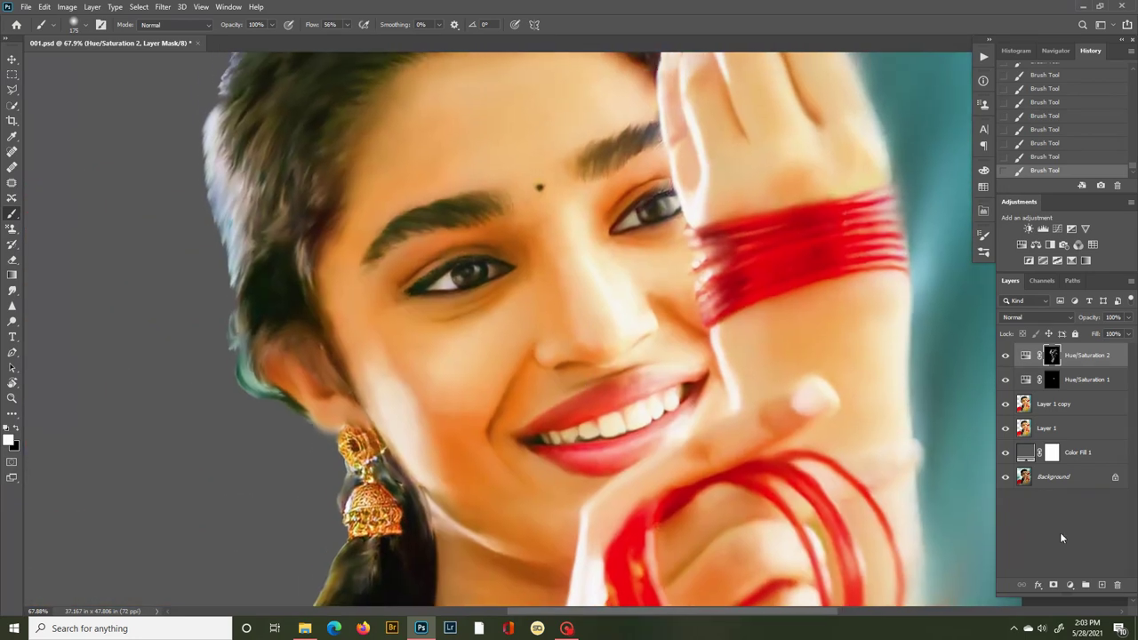
Add a third Hue/Saturation adjustment layer with hue +3 and reduced saturation, and invert its mask to black.
left_click(1069, 584)
left_click(1102, 472)
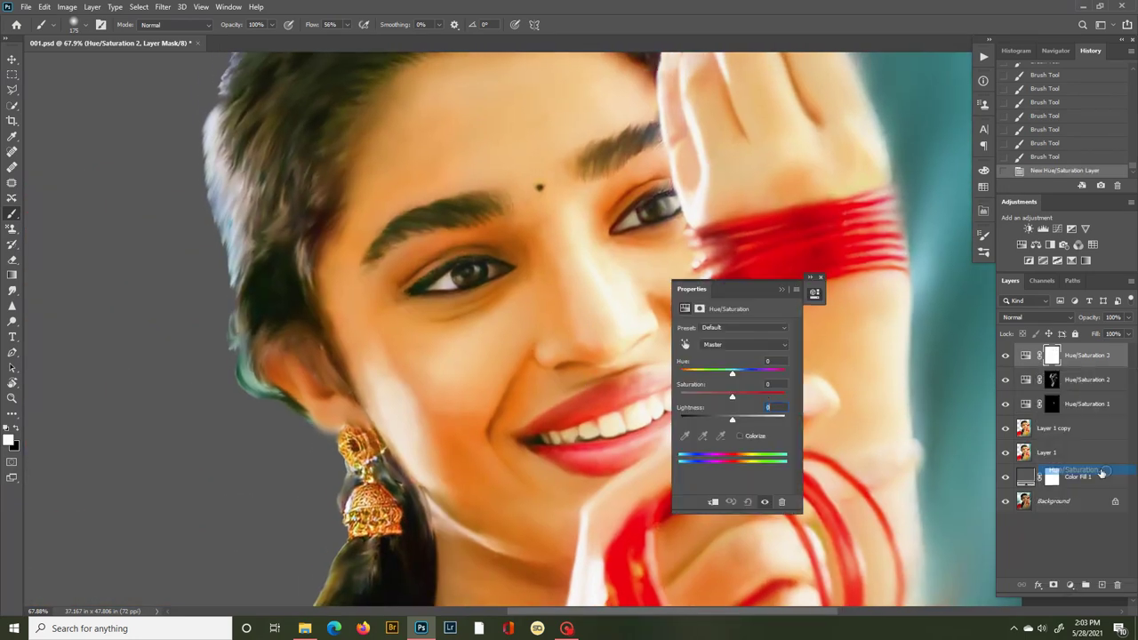
left_click_drag(733, 374, 737, 374)
mouse_move(733, 398)
left_mouse_down()
mouse_move(754, 398)
mouse_move(679, 398)
mouse_move(734, 420)
left_mouse_up()
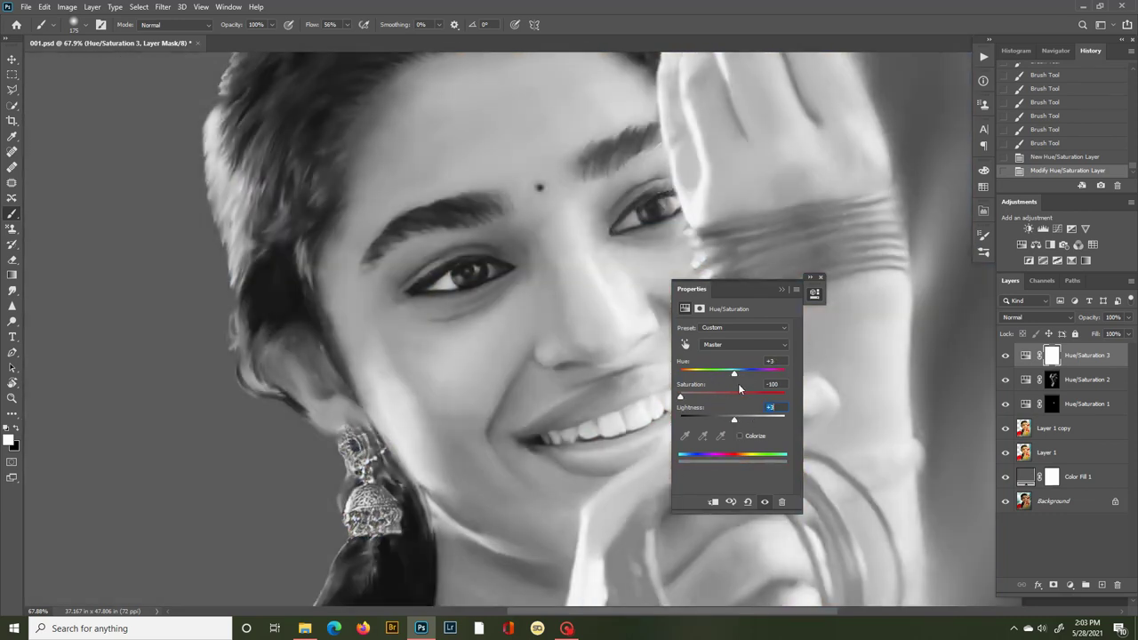
left_click(820, 277)
key("ctrl+i")
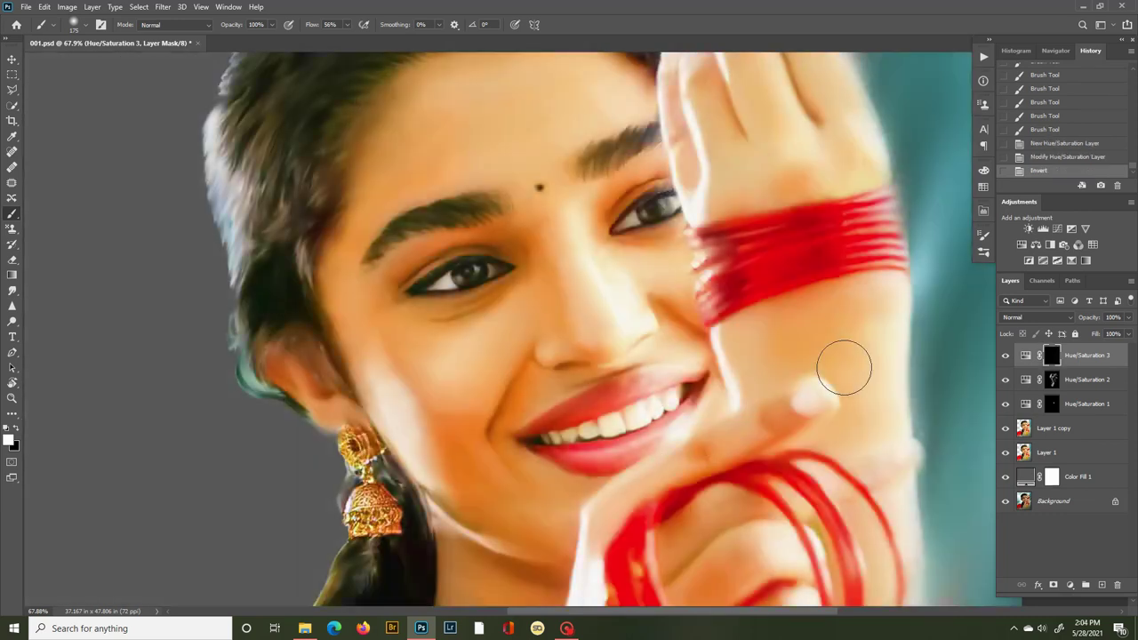
Try painting white on the third Hue/Saturation mask over the teeth and the whites of both eyes.
mouse_move(641, 373)
left_mouse_down()
mouse_move(628, 457)
mouse_move(647, 446)
left_mouse_up()
key("ctrl+z")
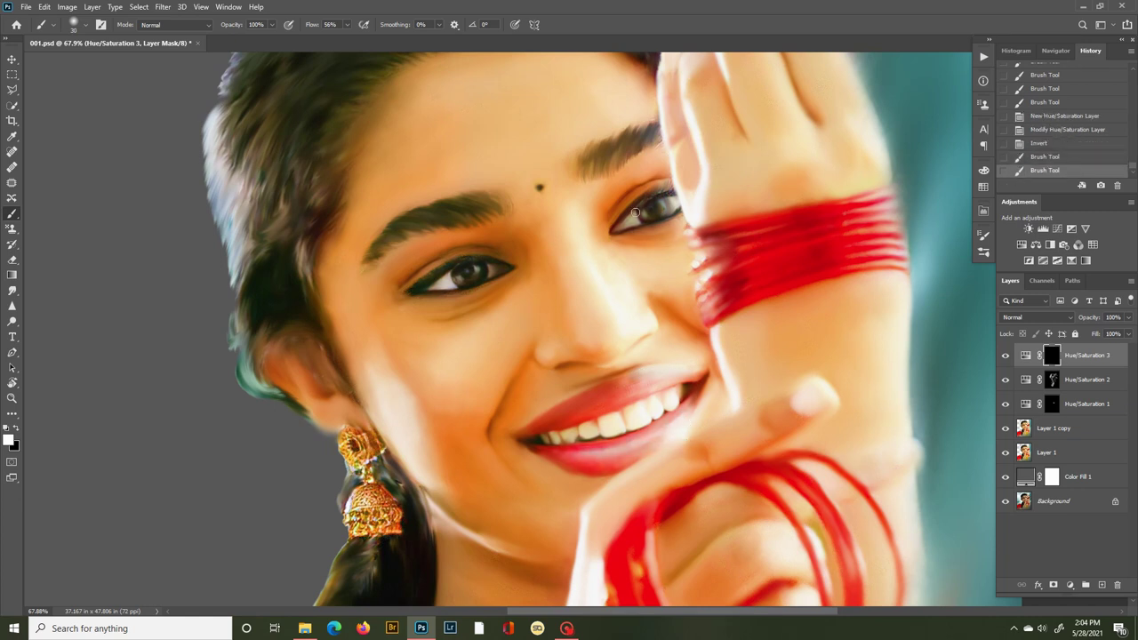
mouse_move(636, 212)
left_mouse_down()
mouse_move(625, 224)
mouse_move(671, 210)
left_mouse_up()
left_click_drag(674, 205, 668, 213)
left_click_drag(500, 278, 452, 293)
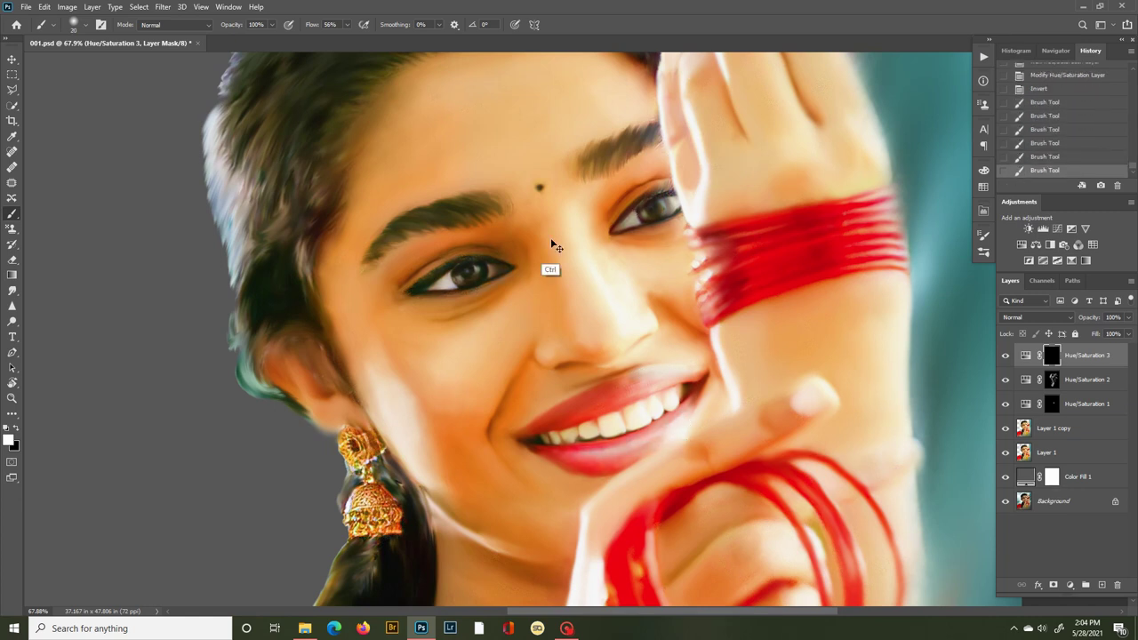
key("ctrl+z")
key("ctrl+z")
Paint white on the third Hue/Saturation mask over the cheek, jaw, forehead and hand with a 200 px brush.
key("bracketright")
key("bracketright")
key("bracketright")
key("bracketright")
key("bracketright")
key("bracketright")
key("bracketright")
key("bracketright")
key("bracketright")
key("bracketright")
key("bracketright")
key("bracketright")
key("bracketright")
key("bracketright")
key("bracketright")
left_click_drag(496, 331, 486, 343)
left_click_drag(427, 481, 421, 466)
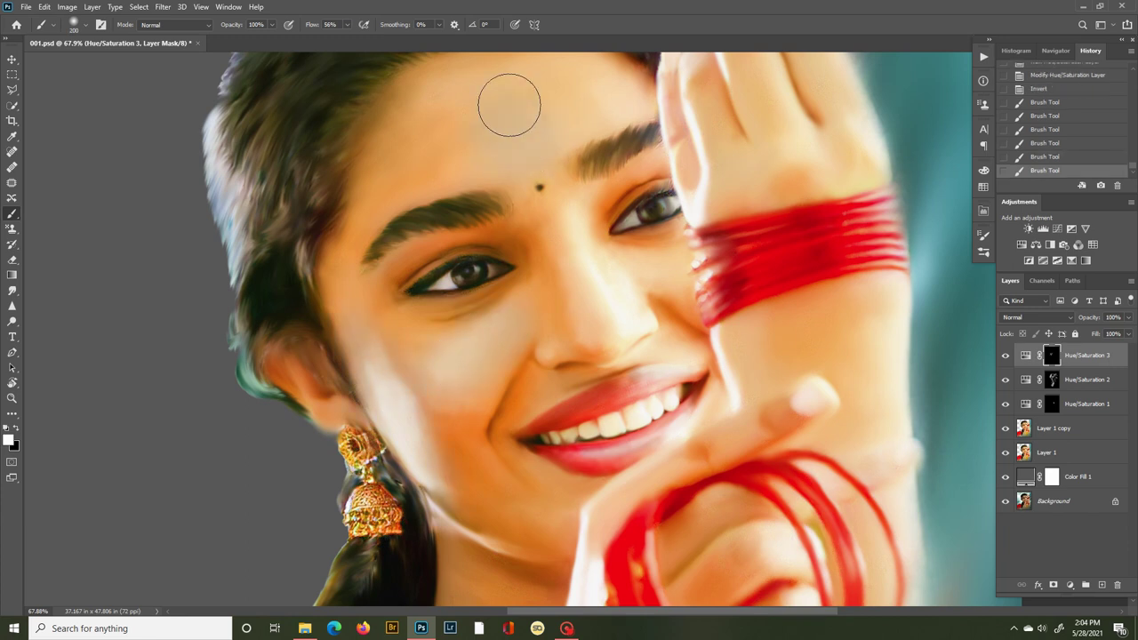
left_click_drag(509, 105, 572, 120)
key("ctrl+0")
left_click_drag(685, 269, 672, 238)
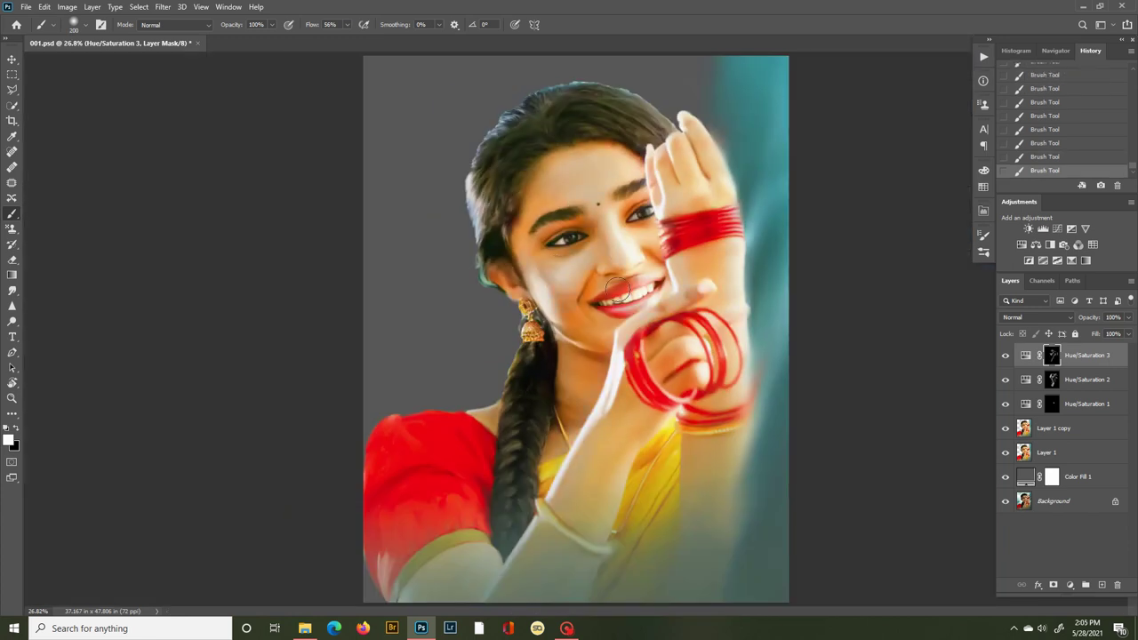
Compare the portrait with and without the third Hue/Saturation layer, and delete that layer.
left_click(1007, 356)
left_click(1007, 356)
left_click(1007, 357)
left_click(1007, 356)
left_click(1006, 356)
left_click(1006, 356)
left_click(1004, 356)
key("Delete")
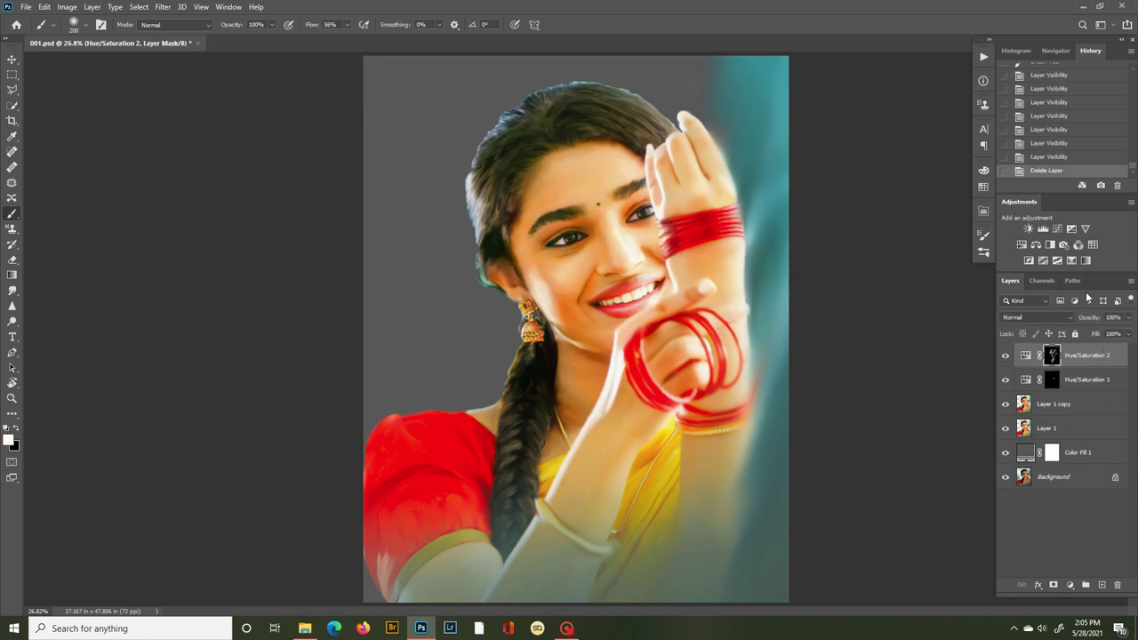
Try an Exposure adjustment layer, undo back to the third Hue/Saturation layer, and delete that Hue/Saturation layer.
left_click(1071, 584)
left_click(1067, 444)
left_click(1048, 452)
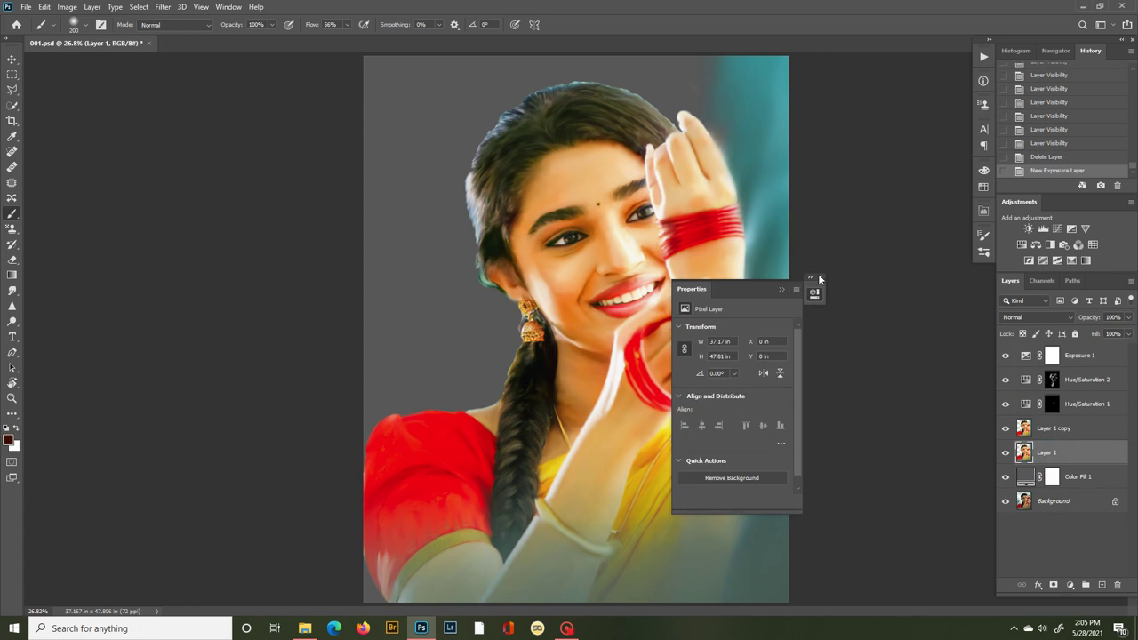
key("Delete")
key("ctrl+z")
key("ctrl+z")
key("ctrl+z")
key("ctrl+z")
key("ctrl+z")
key("ctrl+z")
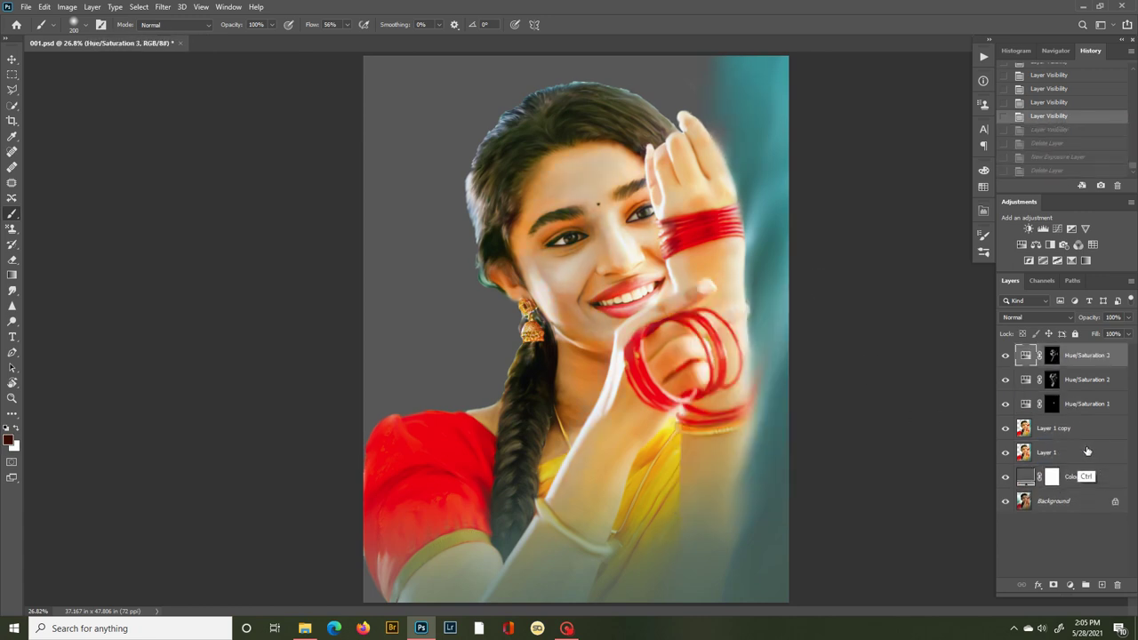
key("Delete")
Add a Curves adjustment layer that brightens the midtones, collapse its properties and invert its mask to black.
left_click(1069, 584)
left_click(1066, 434)
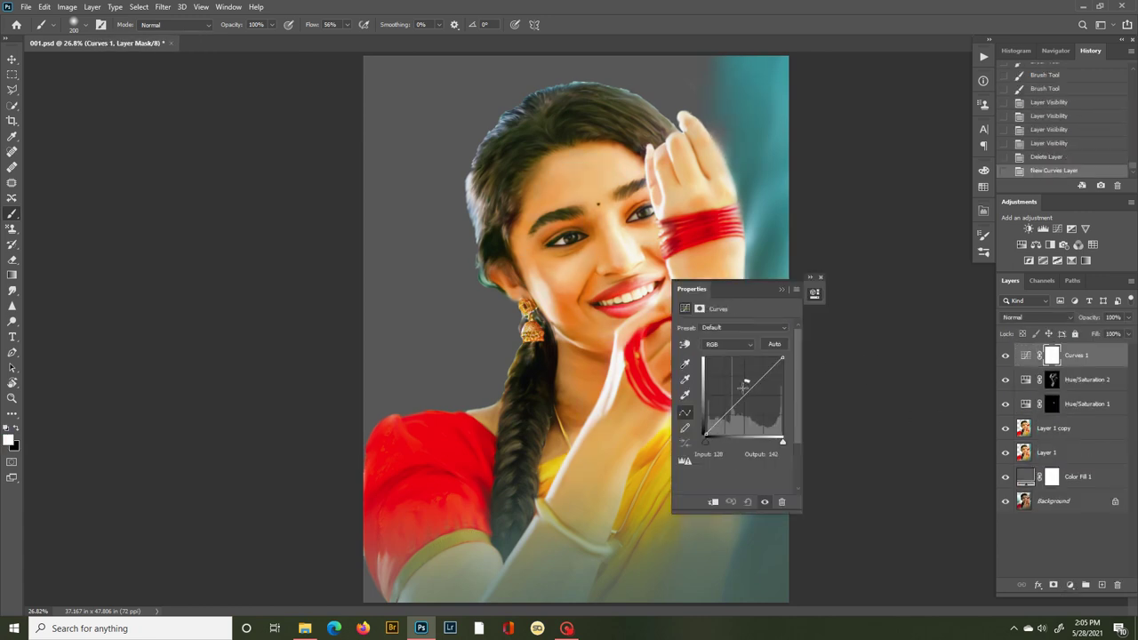
left_click_drag(736, 403, 735, 374)
left_click(781, 288)
key("ctrl+i")
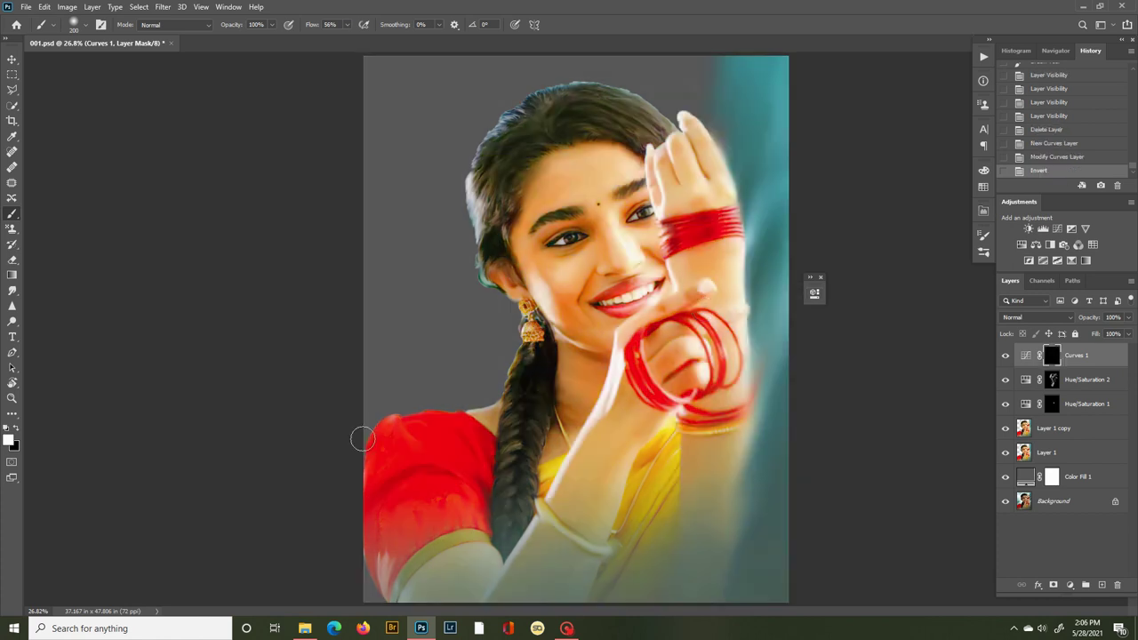
Paint white on the Curves mask over the lower and upper lip highlights with a small brush of about 45 px.
key("ctrl+plus")
key("ctrl+plus")
key("ctrl+plus")
key("ctrl+plus")
key("ctrl+minus")
left_click_drag(641, 238, 536, 371)
key("bracketleft")
key("bracketleft")
key("bracketleft")
key("bracketleft")
key("bracketleft")
key("bracketleft")
key("bracketleft")
key("bracketleft")
key("bracketleft")
key("bracketleft")
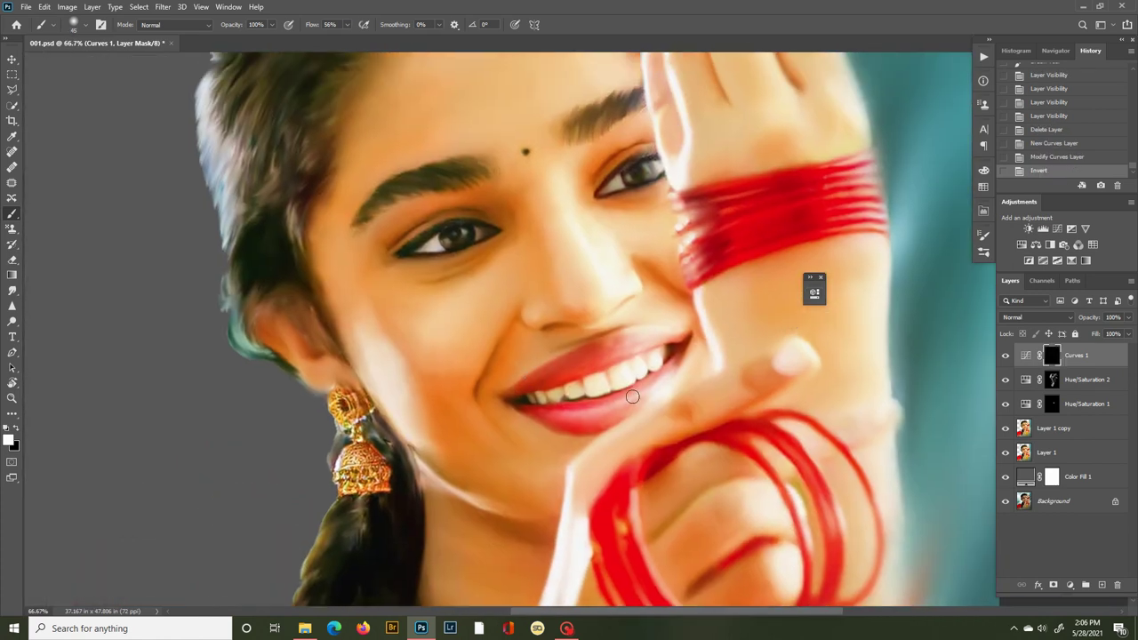
mouse_move(643, 387)
left_mouse_down()
mouse_move(558, 415)
mouse_move(617, 375)
mouse_move(632, 379)
mouse_move(641, 403)
mouse_move(597, 411)
left_mouse_up()
mouse_move(623, 330)
left_mouse_down()
mouse_move(562, 354)
mouse_move(640, 279)
left_mouse_up()
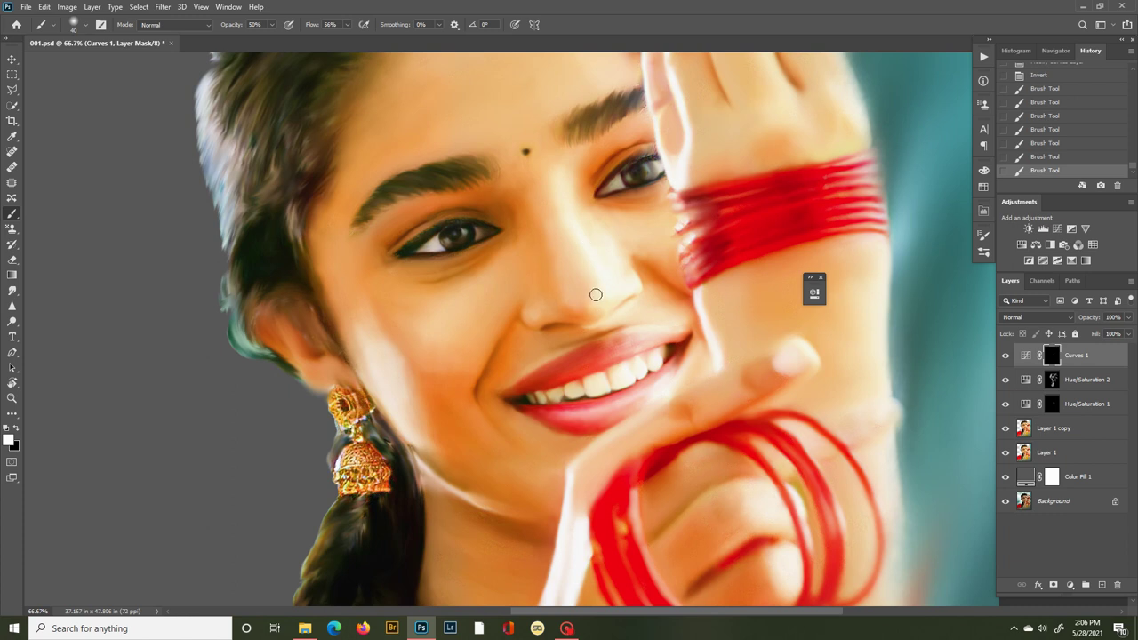
Brighten the nose, inner cheek and area between the brows on the Curves mask with a 50% opacity brush.
left_click_drag(599, 291, 554, 312)
key("bracketleft")
key("bracketleft")
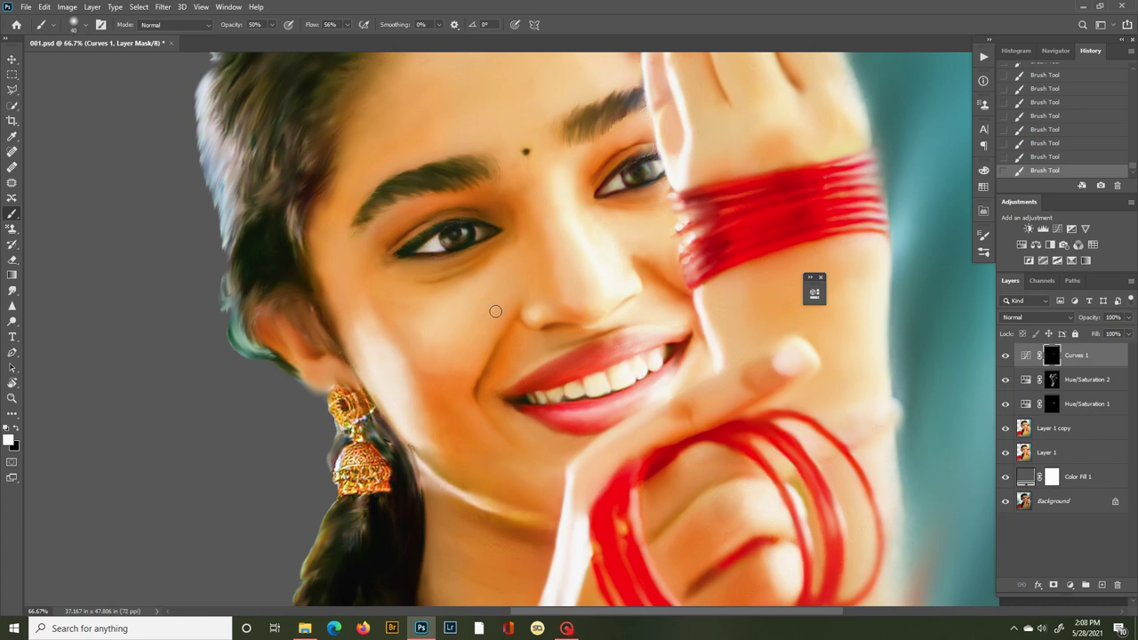
key("bracketright")
key("bracketright")
key("bracketright")
key("bracketright")
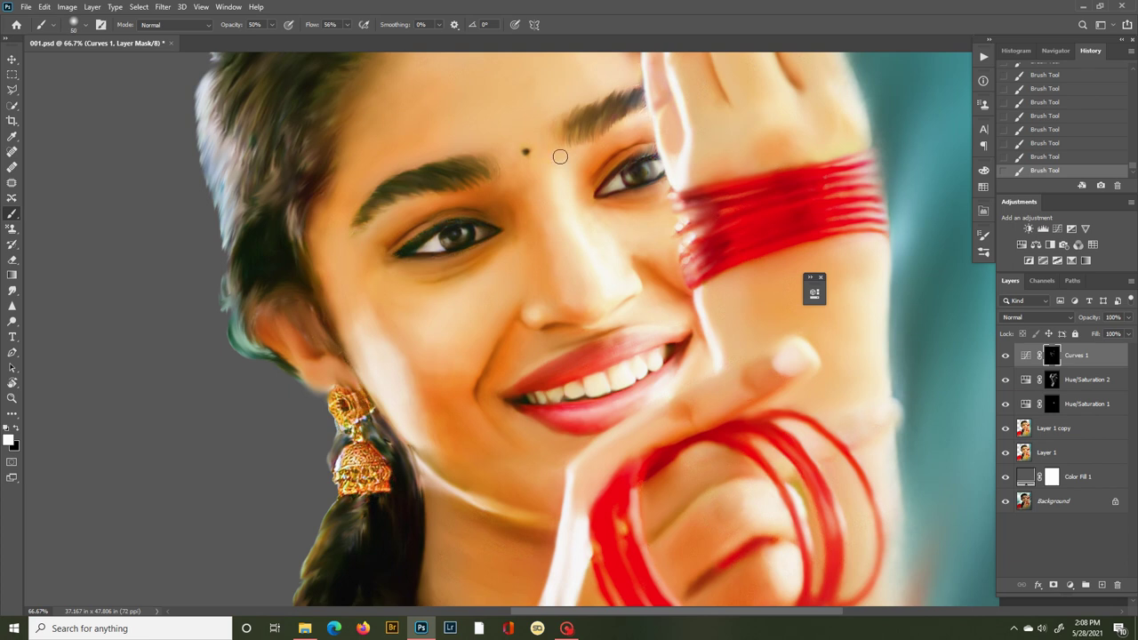
key("bracketright")
key("bracketright")
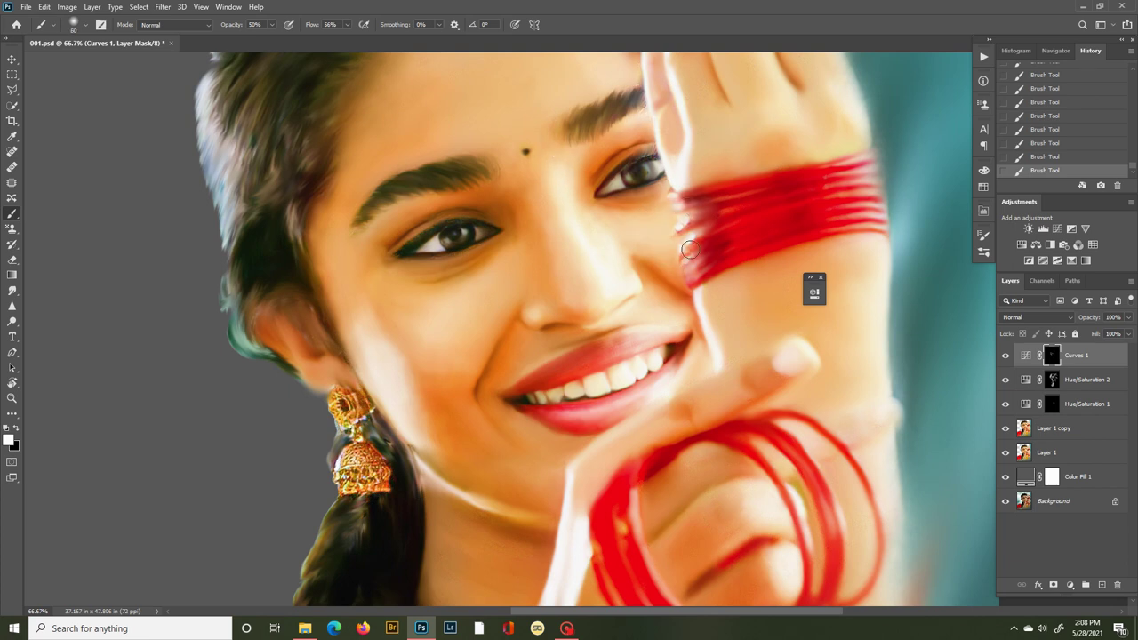
mouse_move(586, 195)
left_mouse_down()
mouse_move(626, 271)
mouse_move(606, 136)
left_mouse_up()
Brighten the centre of the forehead on the Curves mask with a 400 px brush.
key("bracketright")
key("bracketright")
key("bracketright")
key("bracketright")
key("bracketright")
key("bracketright")
key("bracketright")
key("bracketright")
key("bracketright")
key("bracketright")
key("bracketright")
key("bracketright")
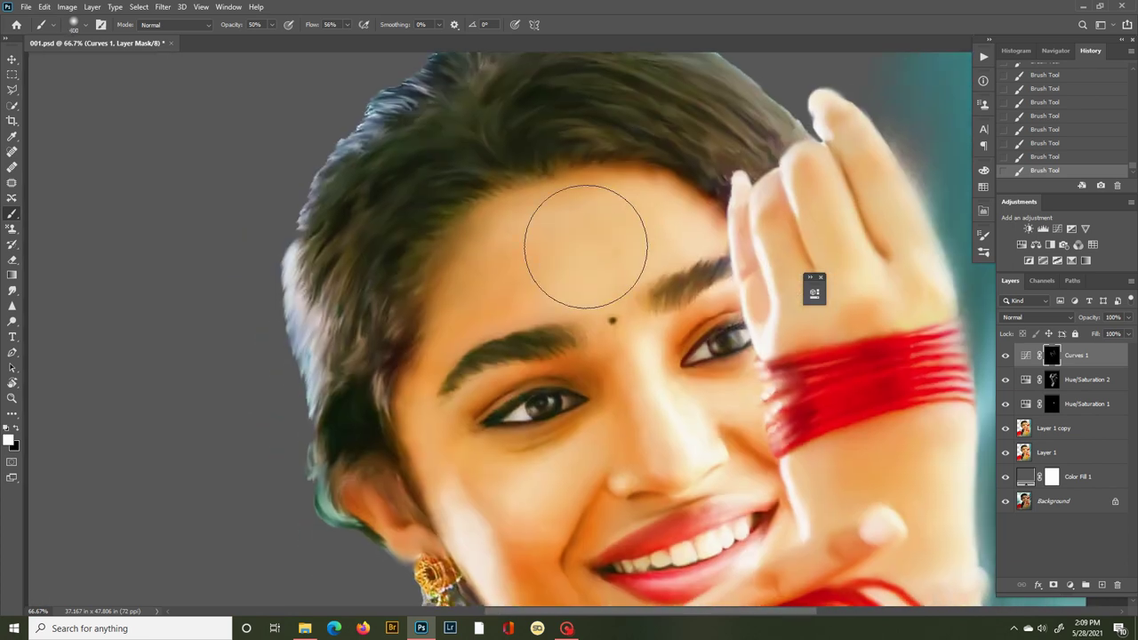
left_click(586, 246)
Paint white on the Curves mask above the brow and over the lower cheek and jawline with a smaller brush.
key("bracketleft")
key("bracketleft")
key("bracketleft")
key("bracketleft")
key("bracketleft")
key("bracketleft")
key("bracketleft")
key("bracketleft")
key("bracketleft")
key("bracketleft")
key("bracketleft")
key("bracketleft")
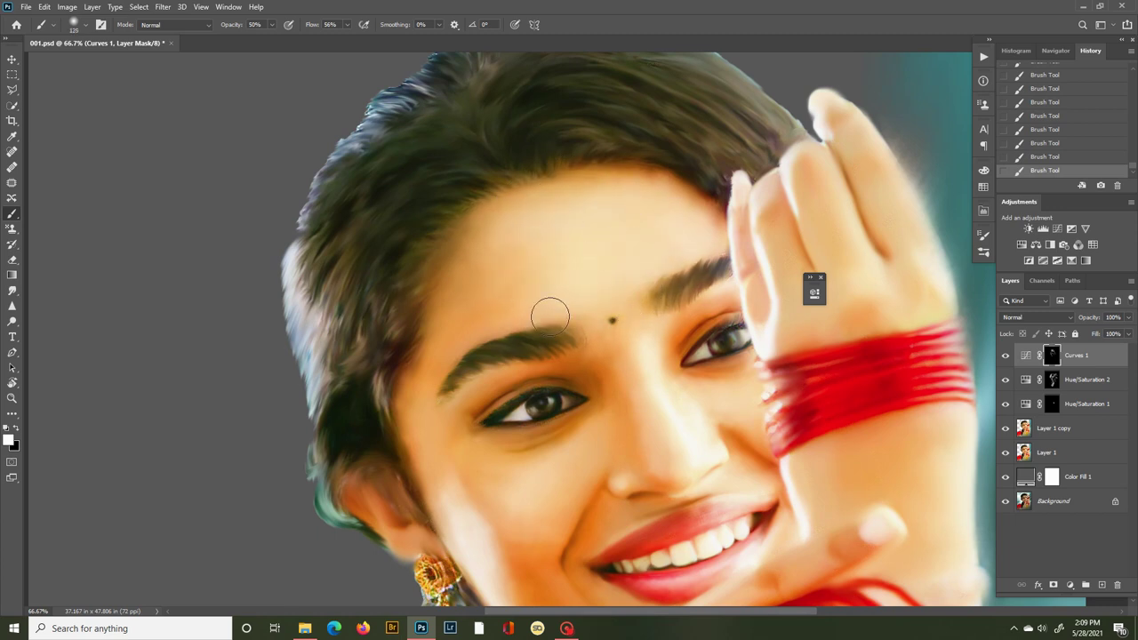
scroll(594, 226, "down", 3)
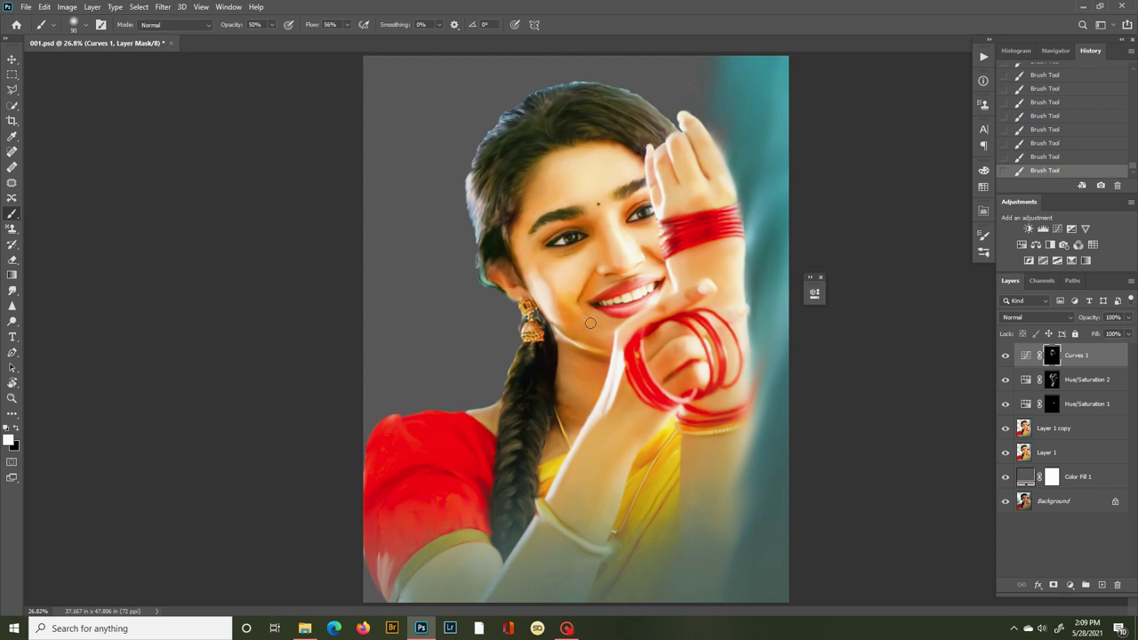
Compare the face with and without the Curves and the two Hue/Saturation layers.
key("ctrl+plus")
key("ctrl+plus")
key("ctrl+plus")
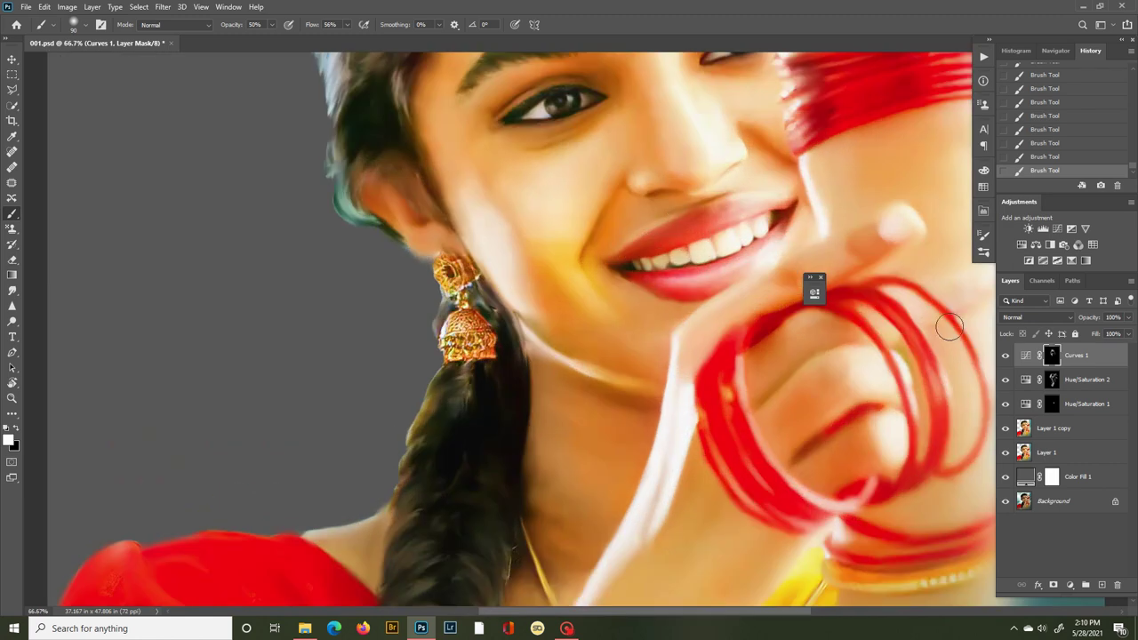
left_click(1005, 380)
left_click(1006, 380)
left_click(1006, 380)
left_click(1006, 404)
left_click(1006, 404)
left_click(1005, 380)
left_click(1005, 355)
left_click(1006, 355)
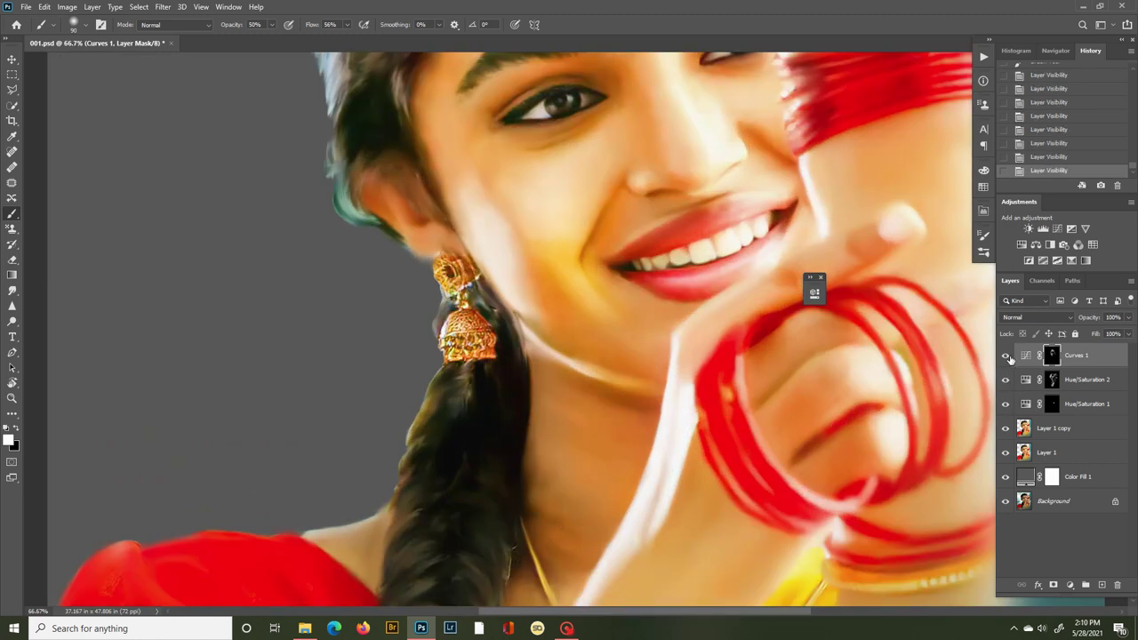
Touch up the skin highlights on the Curves mask with a 70 px white brush.
scroll(599, 279, "up", 3)
left_click_drag(619, 367, 591, 192)
key("bracketleft")
key("bracketleft")
left_click_drag(408, 366, 364, 517)
left_click_drag(500, 99, 513, 397)
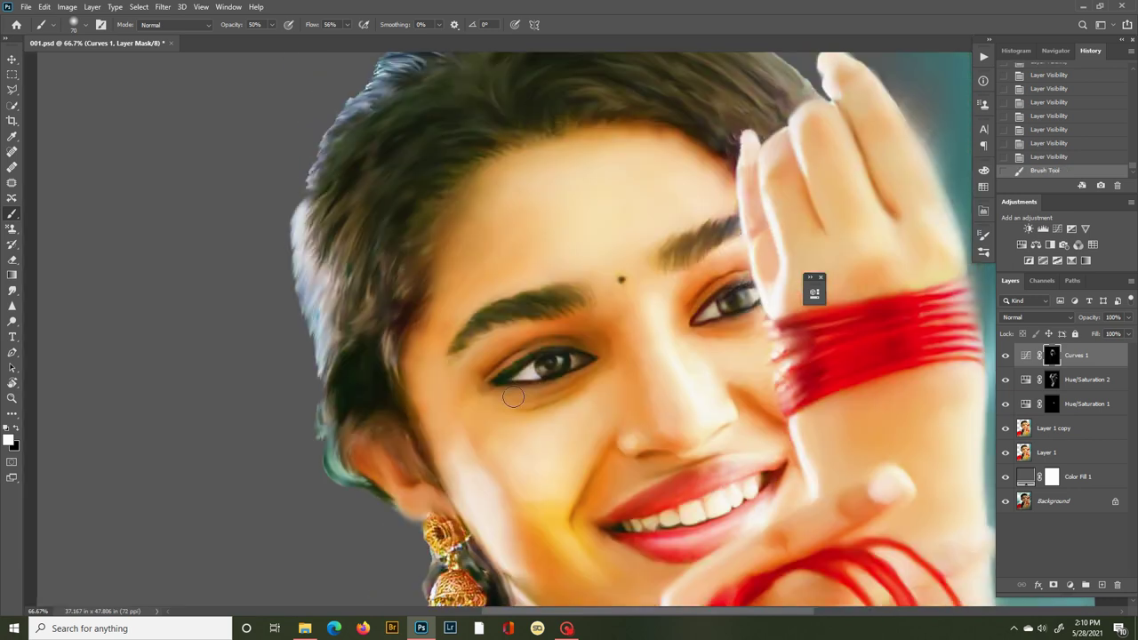
Add a new empty layer in Color blend mode and choose a saturated magenta-pink foreground colour.
left_click(1088, 586)
left_click(413, 381, "alt")
left_click(9, 439)
left_click(939, 302)
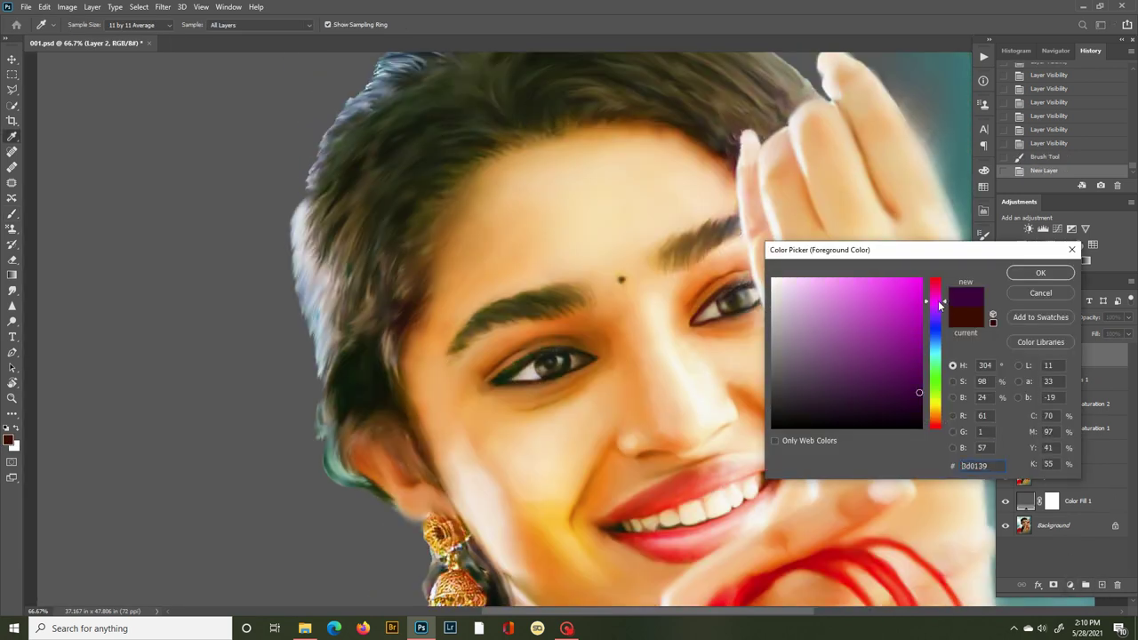
mouse_move(939, 302)
left_mouse_down()
mouse_move(944, 288)
mouse_move(919, 304)
left_mouse_up()
key("Return")
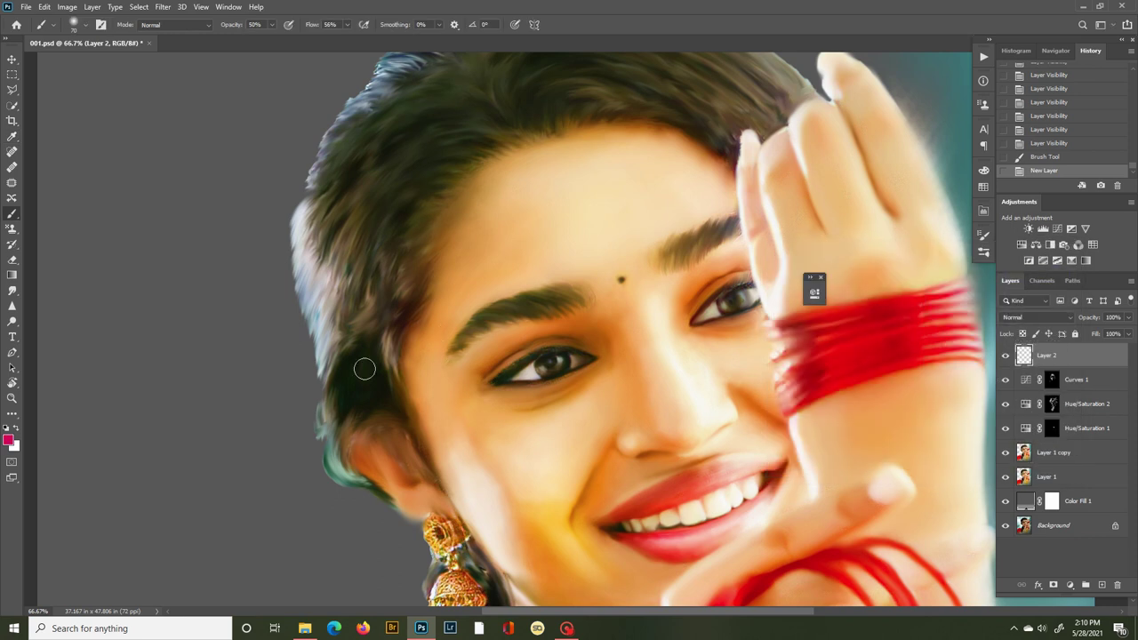
left_click(1036, 317)
left_click(1031, 596)
Paint pink on the new layer along the hairline, temple, eyelid, side of the nose and jawline.
mouse_move(411, 260)
left_mouse_down()
mouse_move(443, 189)
mouse_move(418, 235)
left_mouse_up()
mouse_move(426, 209)
left_mouse_down()
mouse_move(439, 154)
mouse_move(395, 411)
mouse_move(401, 339)
left_mouse_up()
left_click_drag(457, 405, 430, 233)
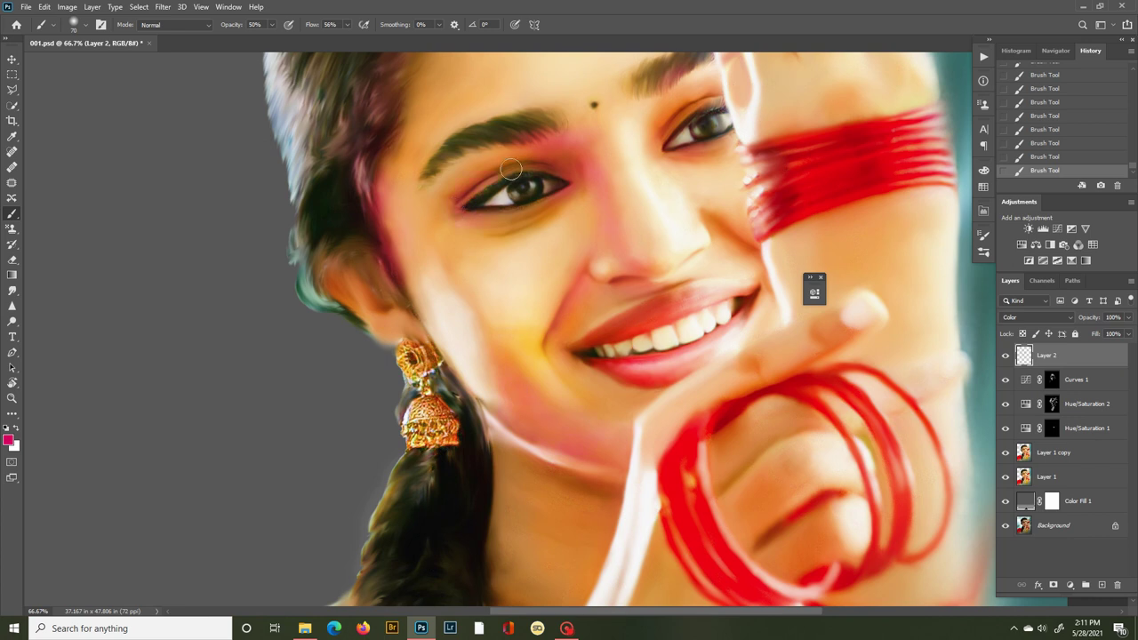
left_click_drag(396, 104, 423, 275)
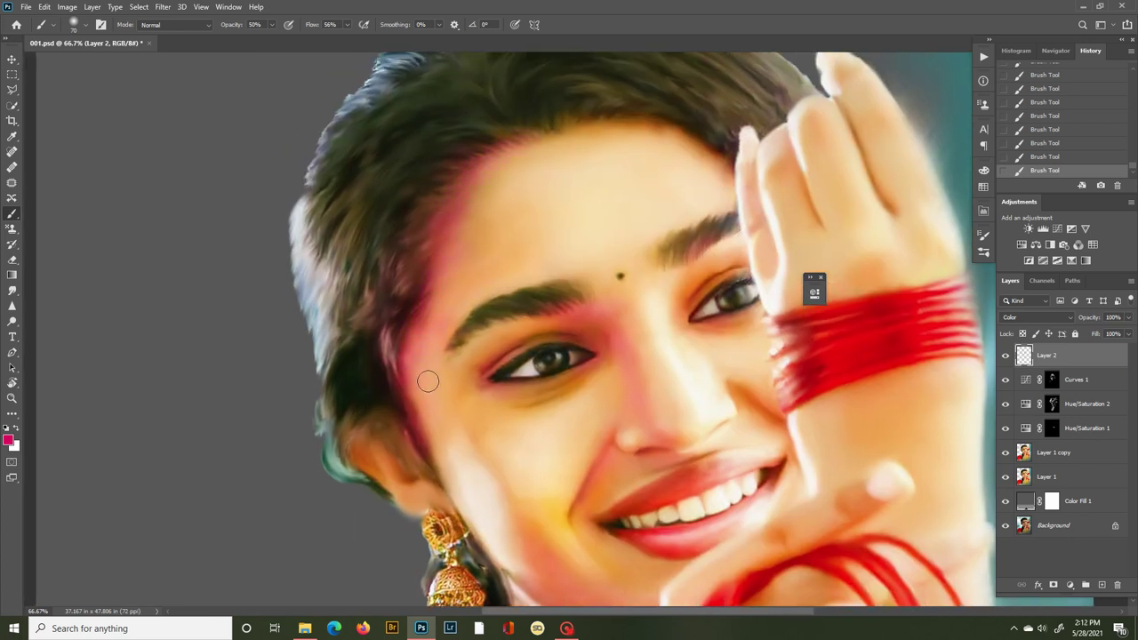
Tint the hair at the side of the head pink on the same layer with a 175 px brush.
scroll(518, 300, "down", 5)
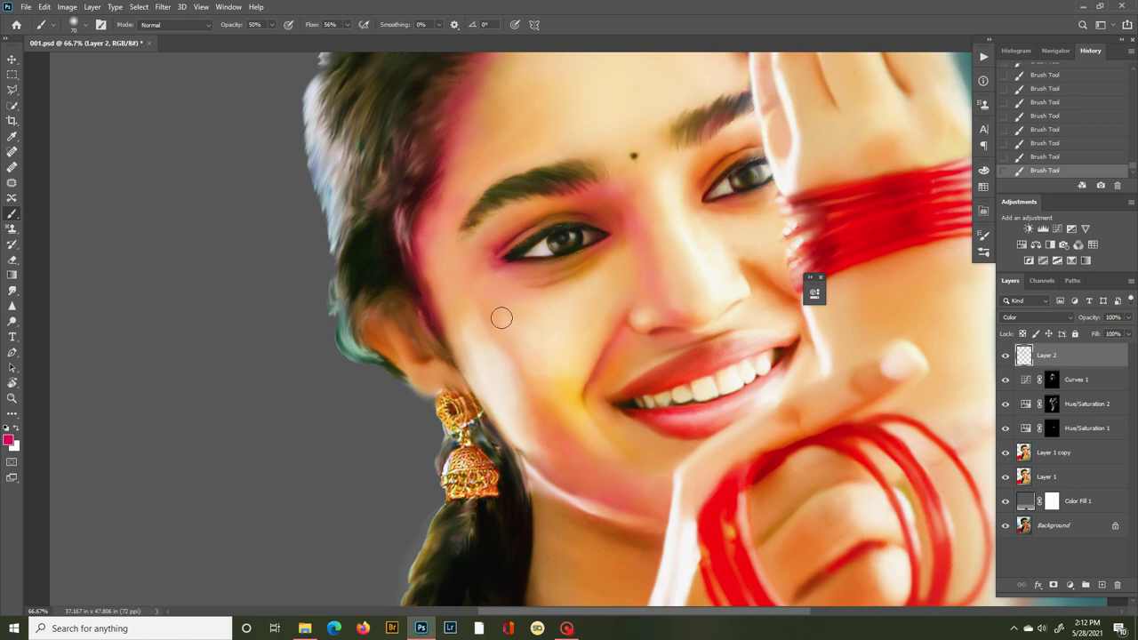
scroll(374, 205, "up", 6)
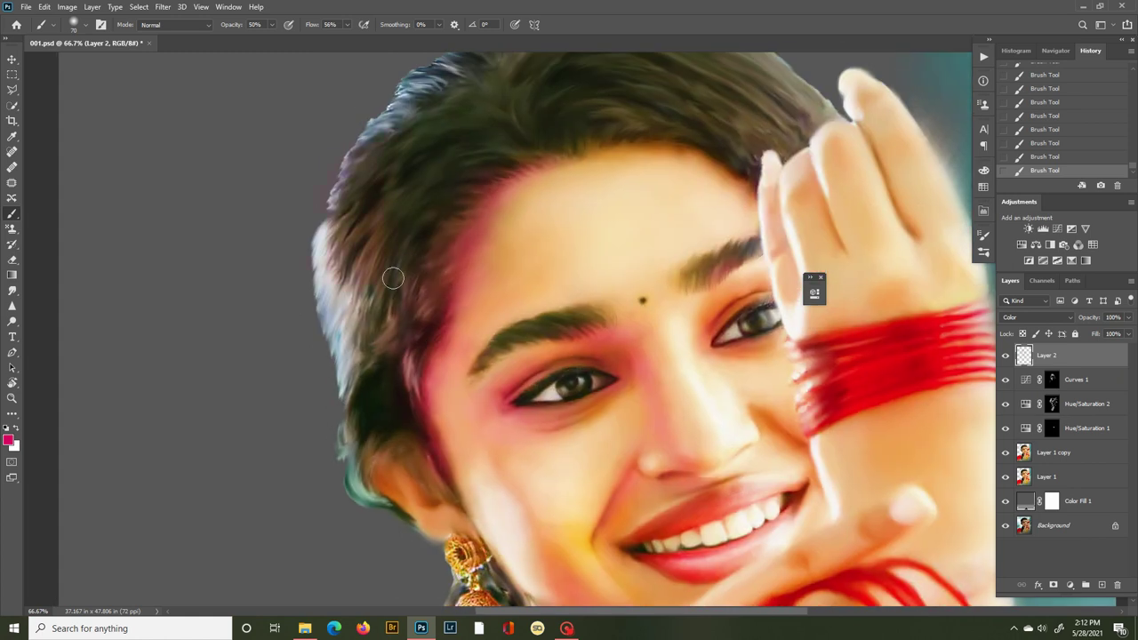
key("ctrl+minus")
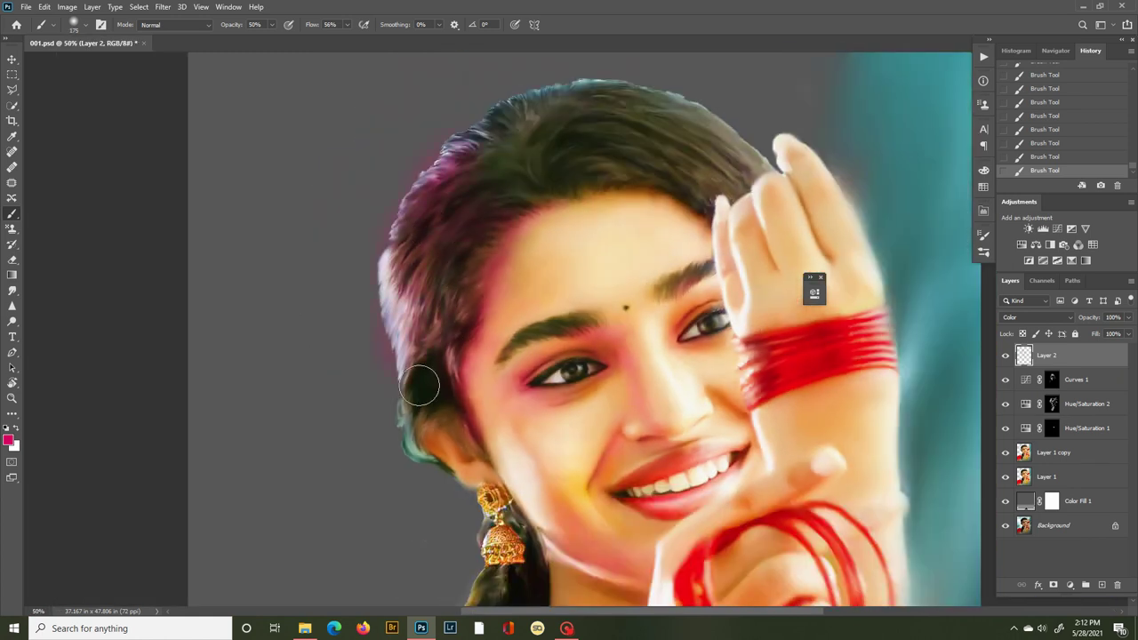
Compare other blend modes on the pink layer, keep Color, and erase the pink tint from the hair at the side of the head.
left_click(1031, 319)
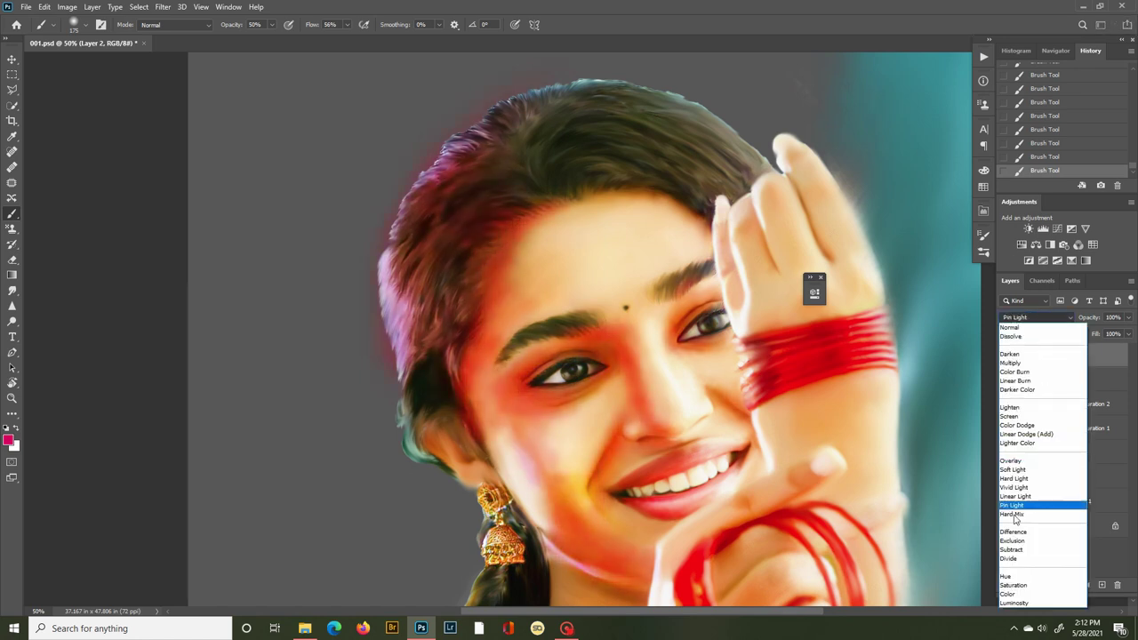
left_click(1016, 591)
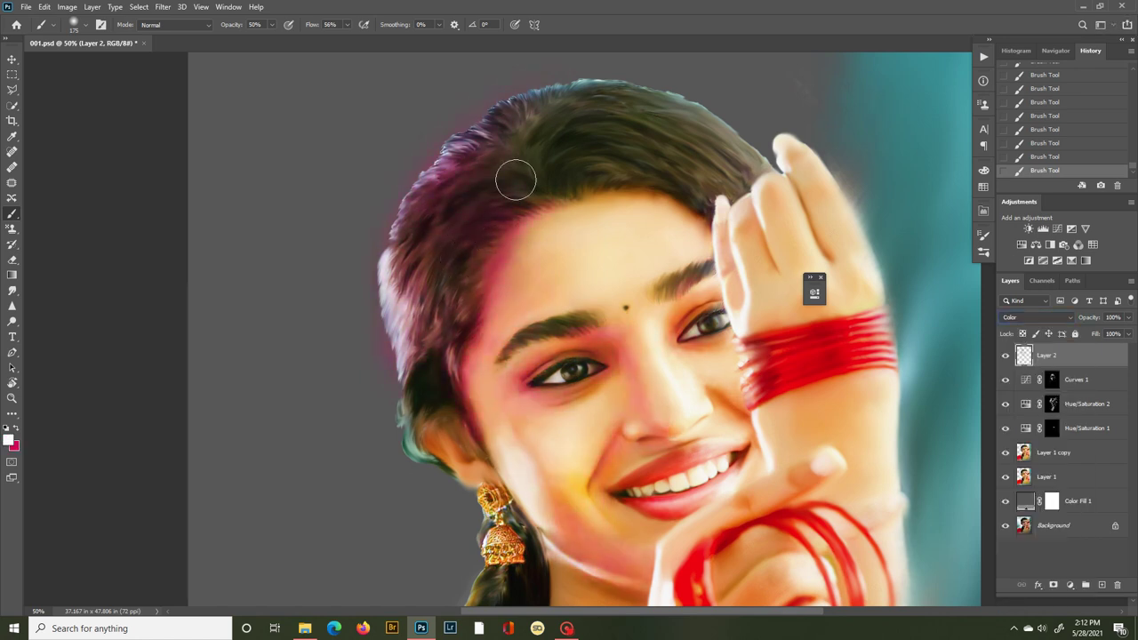
key("e")
mouse_move(480, 196)
left_mouse_down()
mouse_move(498, 122)
mouse_move(388, 306)
mouse_move(399, 318)
mouse_move(465, 196)
left_mouse_up()
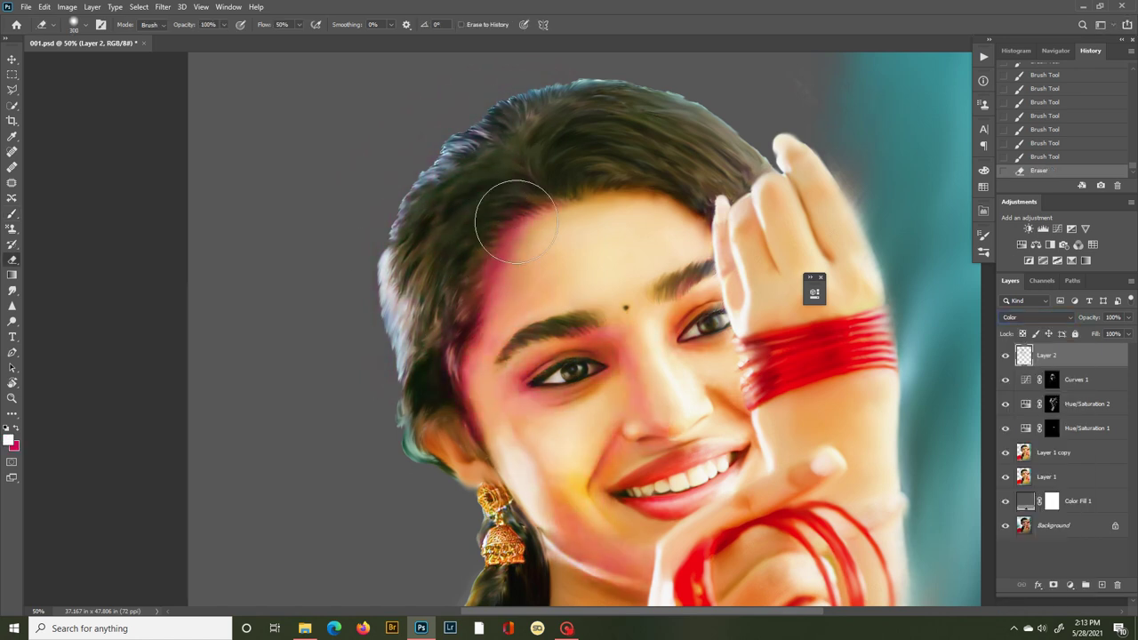
Soften the pink along the hairline, forehead and side of the nose with the Eraser at 20% opacity.
key("2")
left_click_drag(518, 274, 551, 228)
left_click_drag(518, 303, 597, 196)
key("bracketleft")
key("bracketleft")
key("bracketleft")
key("bracketleft")
key("bracketleft")
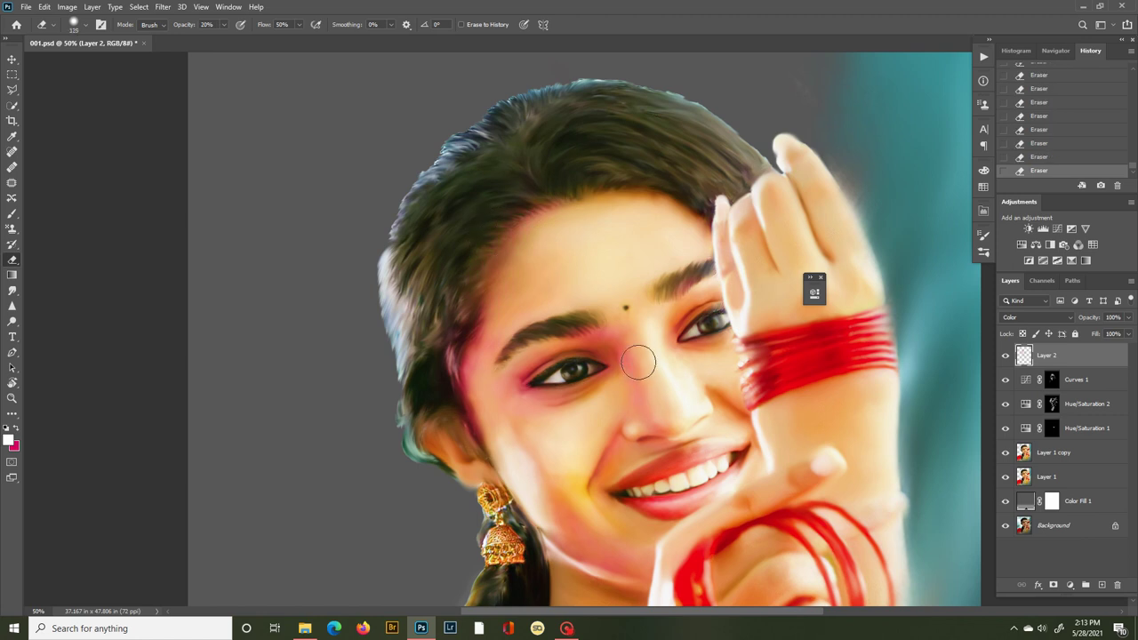
mouse_move(639, 362)
left_mouse_down()
mouse_move(633, 403)
mouse_move(644, 351)
mouse_move(629, 327)
left_mouse_up()
Paint pink accents over the neck and the braid on the same layer with a 100 px brush.
scroll(609, 297, "down", 3)
key("b")
left_click_drag(556, 340, 557, 369)
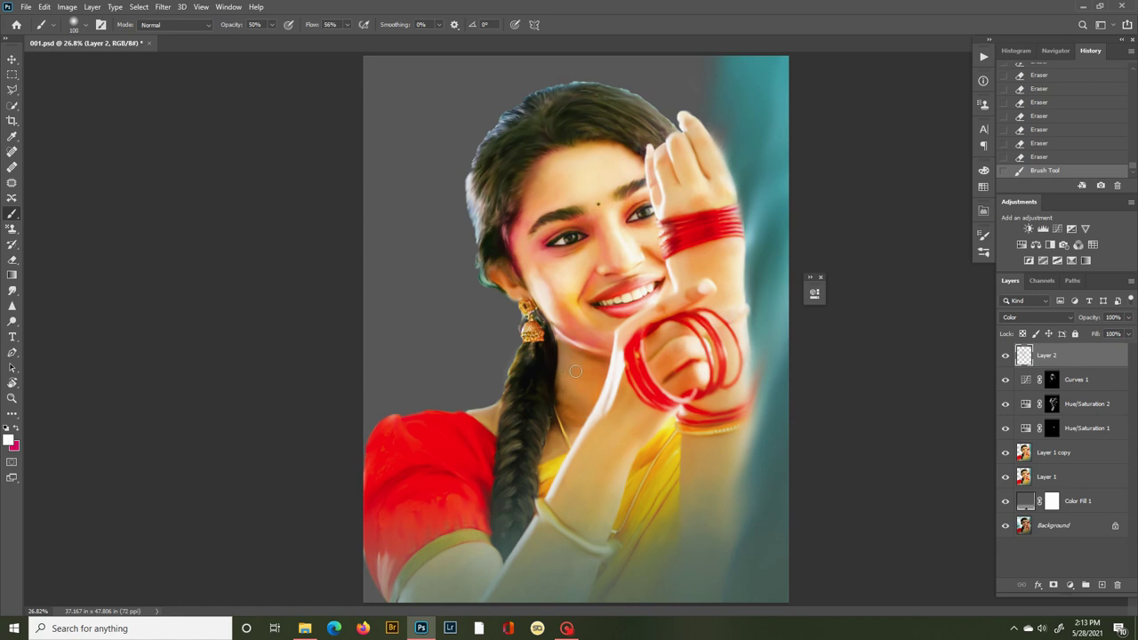
left_click(575, 372)
key("x")
left_click_drag(517, 387, 512, 435)
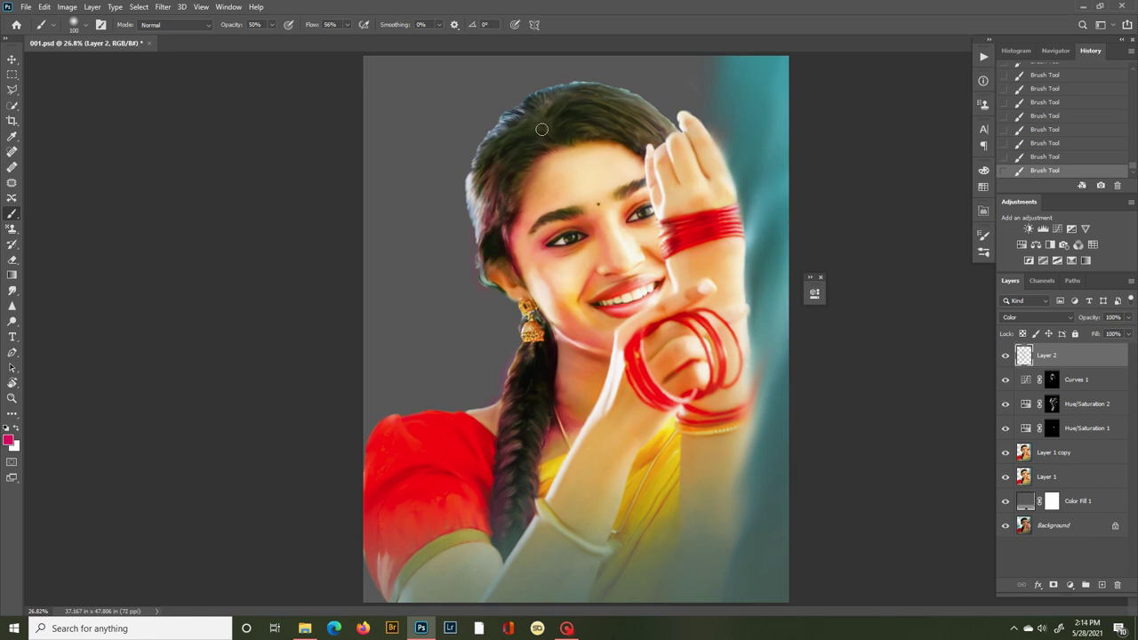
Fade the pink on the hair at the side of the head with a 125 px eraser at 20% opacity.
left_click_drag(487, 188, 485, 197)
left_click_drag(486, 184, 483, 199)
left_click_drag(485, 190, 481, 206)
left_click_drag(483, 198, 480, 213)
left_click_drag(482, 206, 478, 222)
left_click_drag(480, 215, 477, 231)
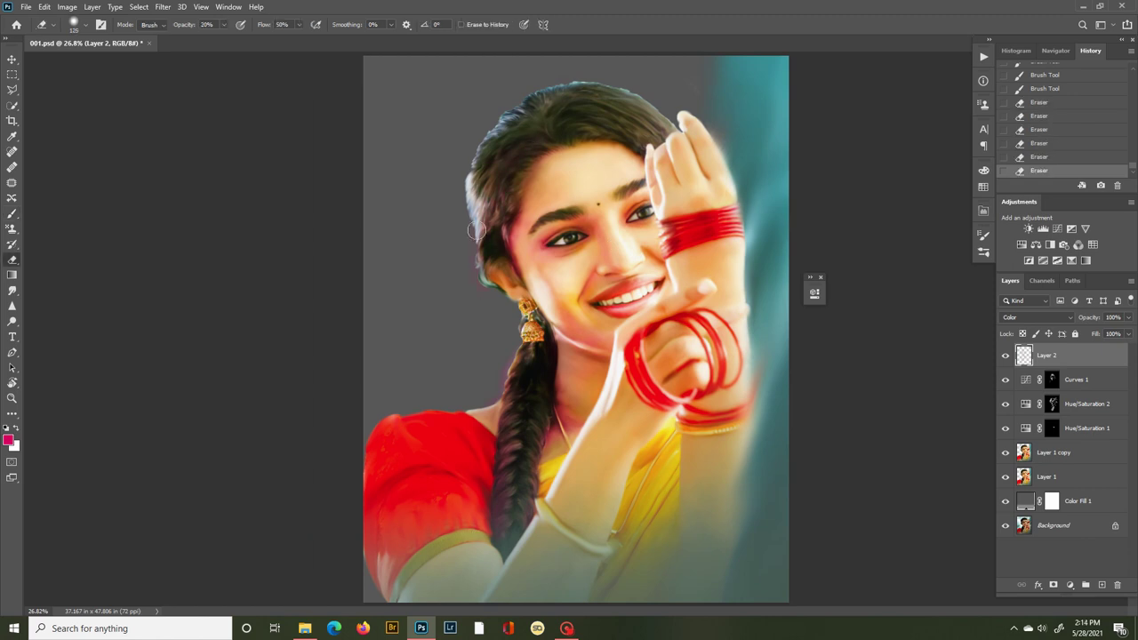
Toggle the visibility of the pink layer to compare the portrait with and without the colour accents.
left_click(1006, 356)
left_click(1005, 357)
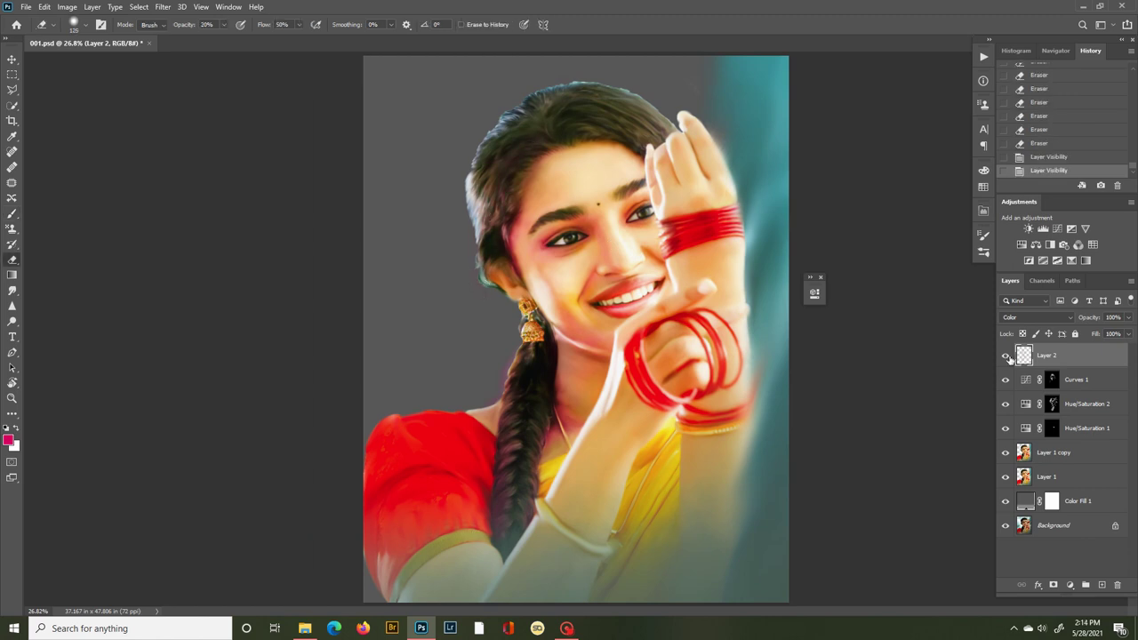
left_click(1005, 357)
left_click(1006, 357)
left_click(1005, 357)
left_click(1005, 356)
Erase the pink spill on the grey background beside the braid below the earring, using a small eraser at 100% opacity.
key("ctrl+plus")
key("ctrl+plus")
key("ctrl+plus")
key("ctrl+plus")
key("bracketleft")
key("bracketleft")
key("bracketleft")
key("bracketleft")
key("bracketleft")
key("bracketleft")
key("bracketleft")
key("bracketleft")
key("0")
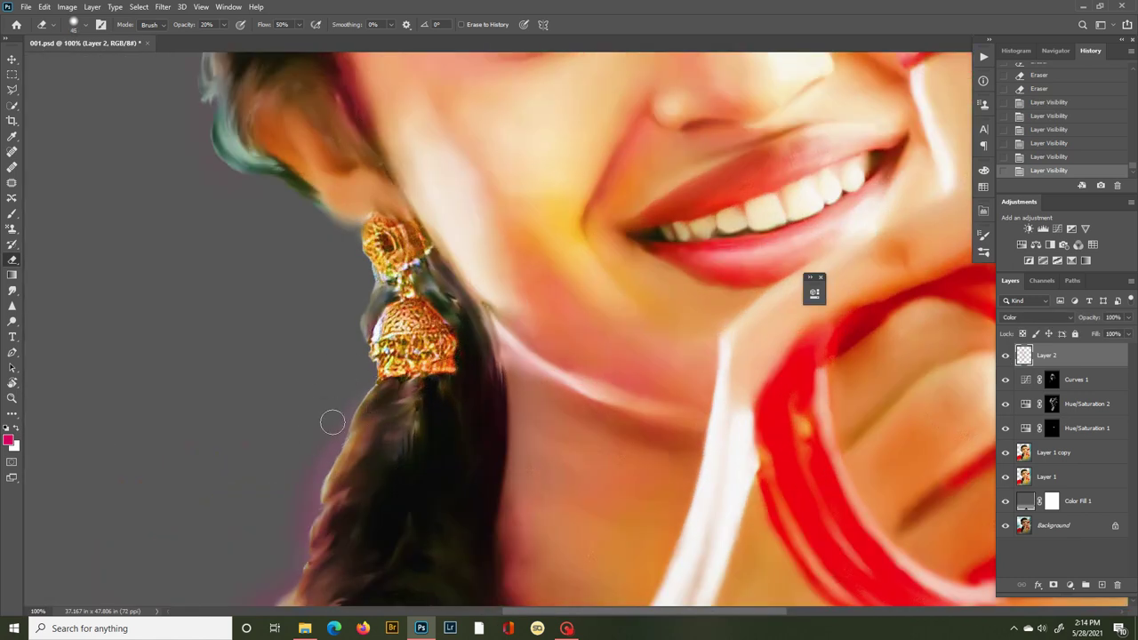
left_click_drag(334, 422, 318, 475)
left_click_drag(330, 435, 418, 347)
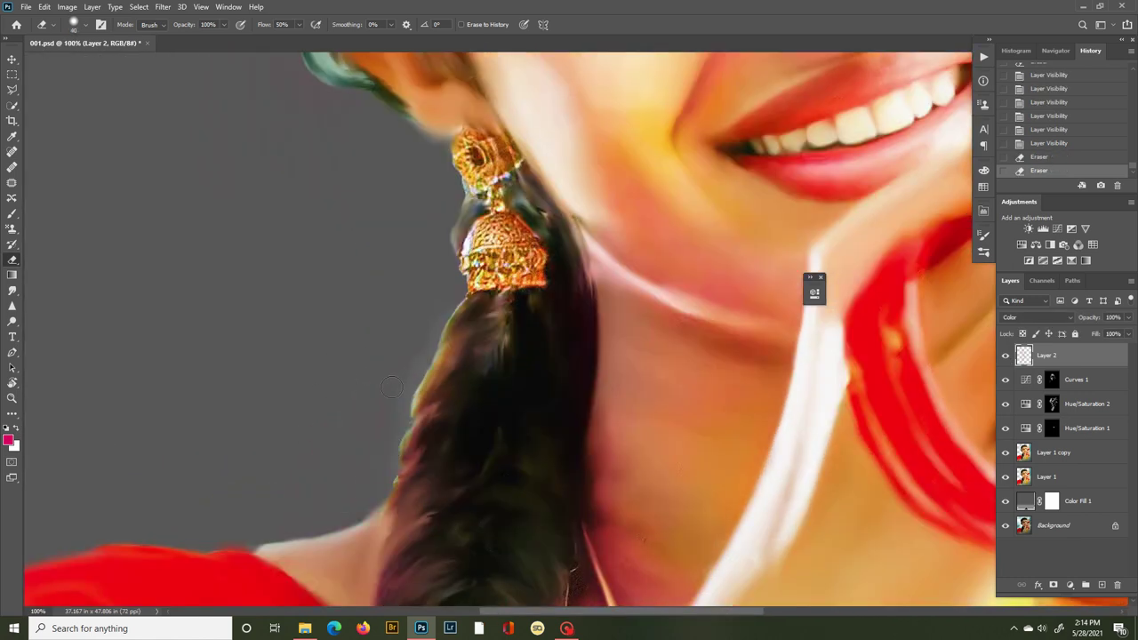
left_click_drag(392, 388, 429, 339)
Try to erase the pink around the smile line and the side of the nose at 100% opacity.
left_click_drag(519, 256, 473, 393)
left_click_drag(616, 434, 728, 469)
left_click_drag(601, 371, 542, 508)
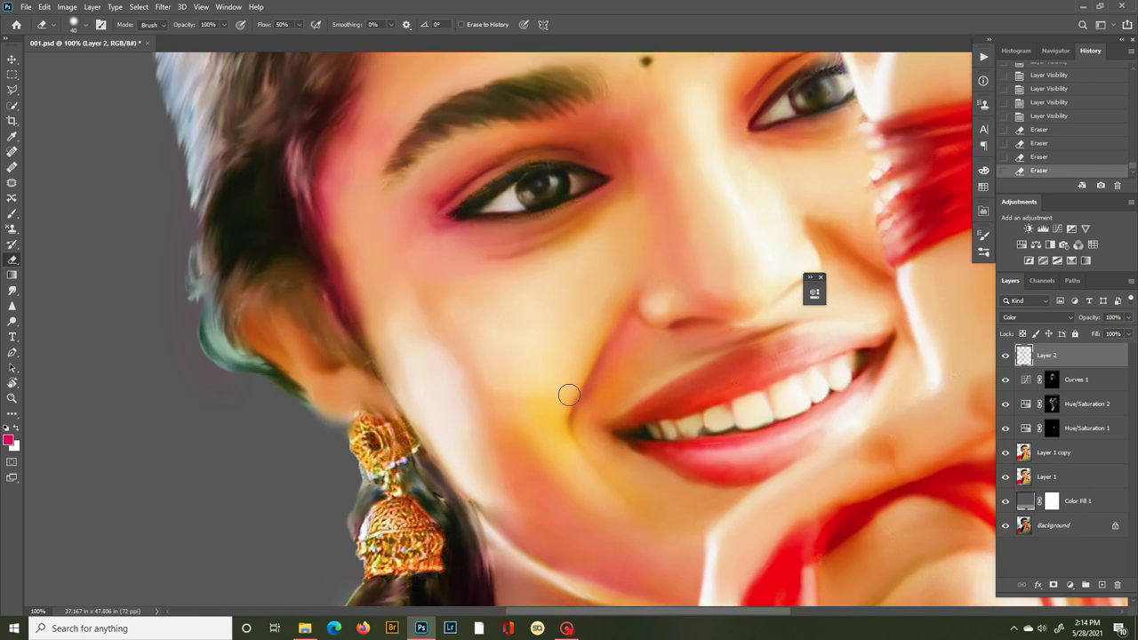
left_click_drag(569, 394, 552, 460)
mouse_move(573, 301)
left_mouse_down()
mouse_move(612, 245)
mouse_move(568, 305)
left_mouse_up()
mouse_move(568, 305)
left_mouse_down()
mouse_move(613, 245)
mouse_move(586, 304)
left_mouse_up()
key("ctrl+z")
key("ctrl+z")
key("ctrl+z")
key("ctrl+z")
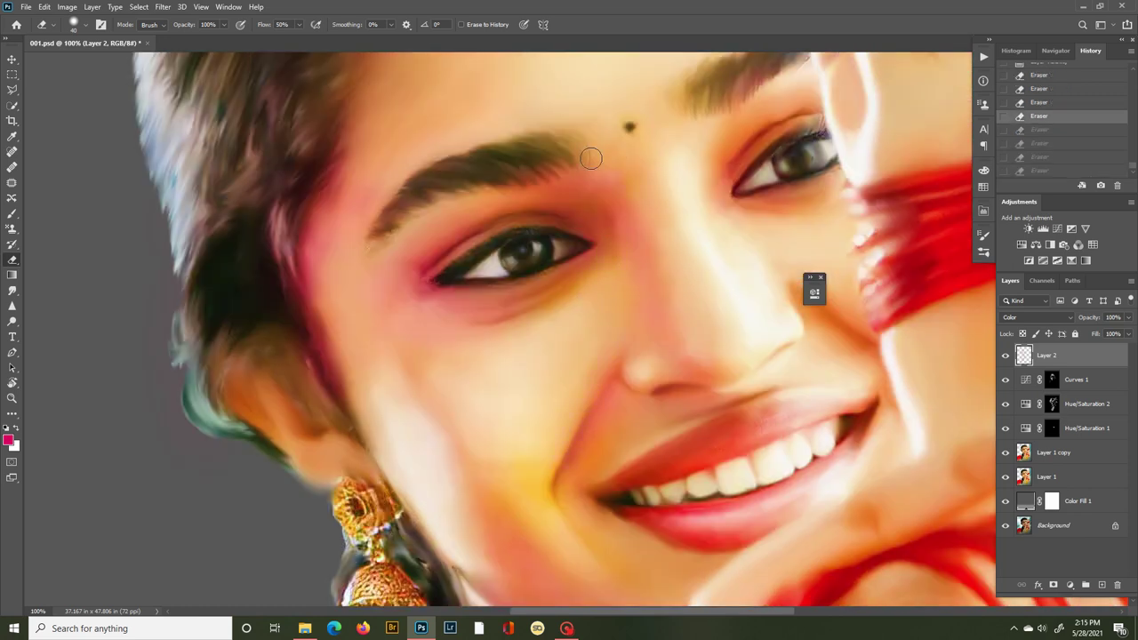
key("ctrl+z")
key("ctrl+z")
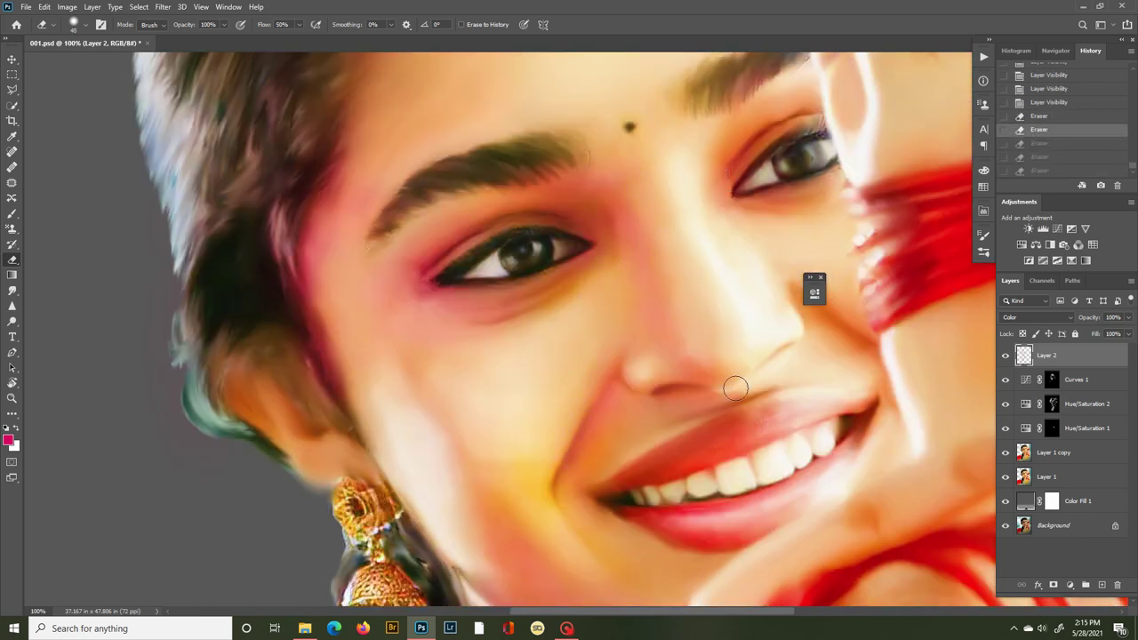
Erase the pink between the nose and the upper lip with a very small eraser.
mouse_move(704, 392)
left_mouse_down()
mouse_move(667, 430)
mouse_move(727, 403)
mouse_move(655, 393)
mouse_move(710, 399)
left_mouse_up()
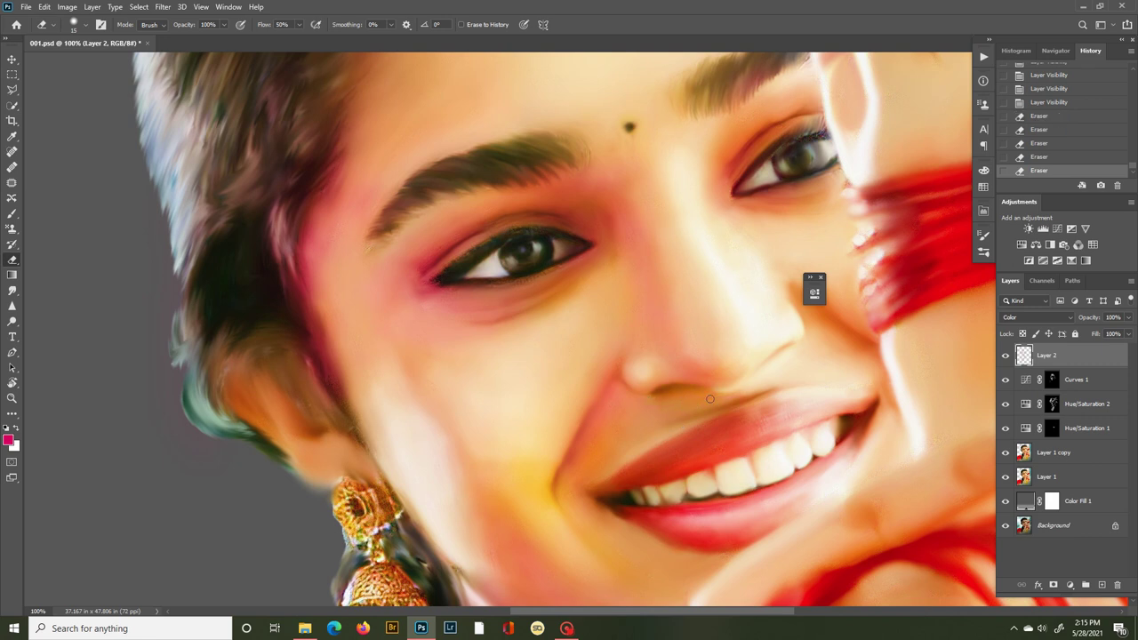
key("ctrl+0")
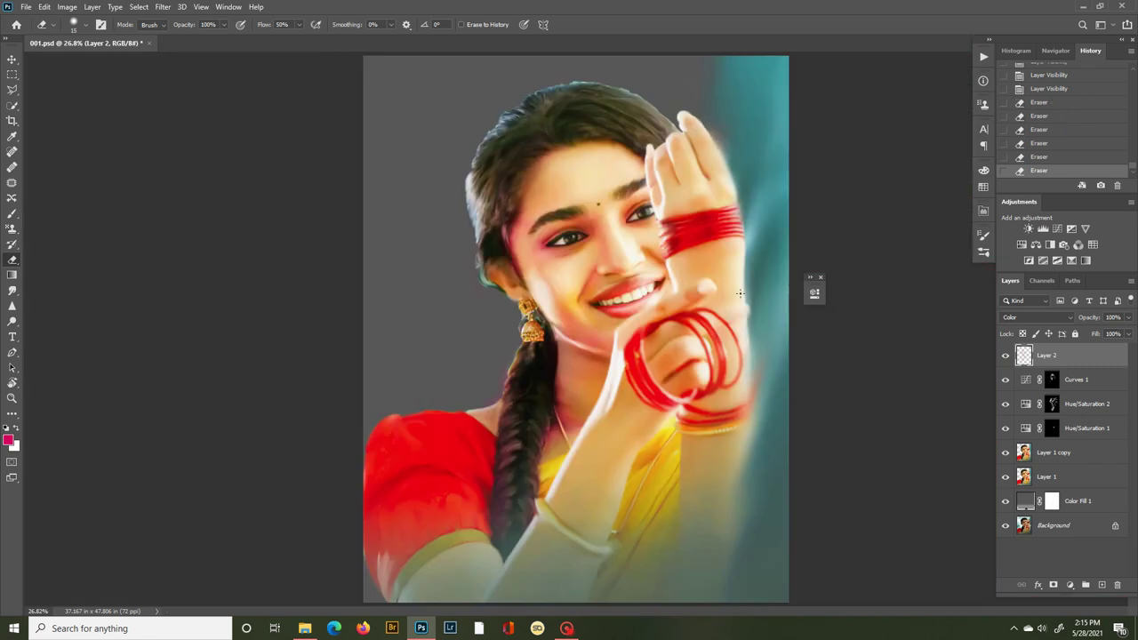
Add a new empty layer and set a bright turquoise foreground colour derived from the teal background.
left_click(1102, 584)
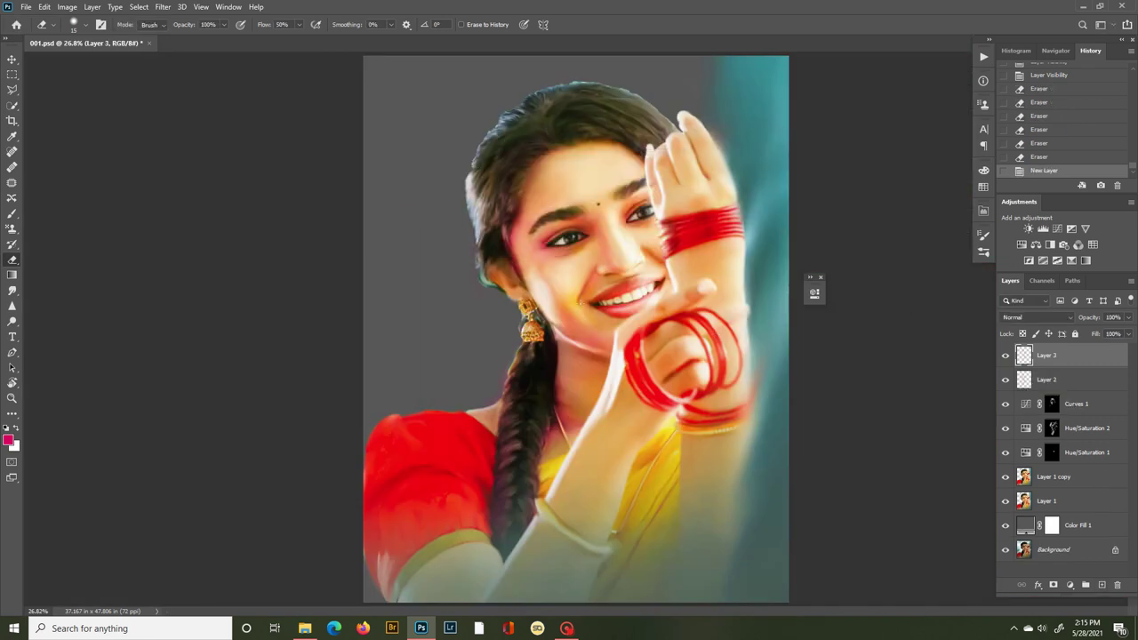
key("i")
left_click(765, 258)
left_click(10, 439)
left_click(929, 365)
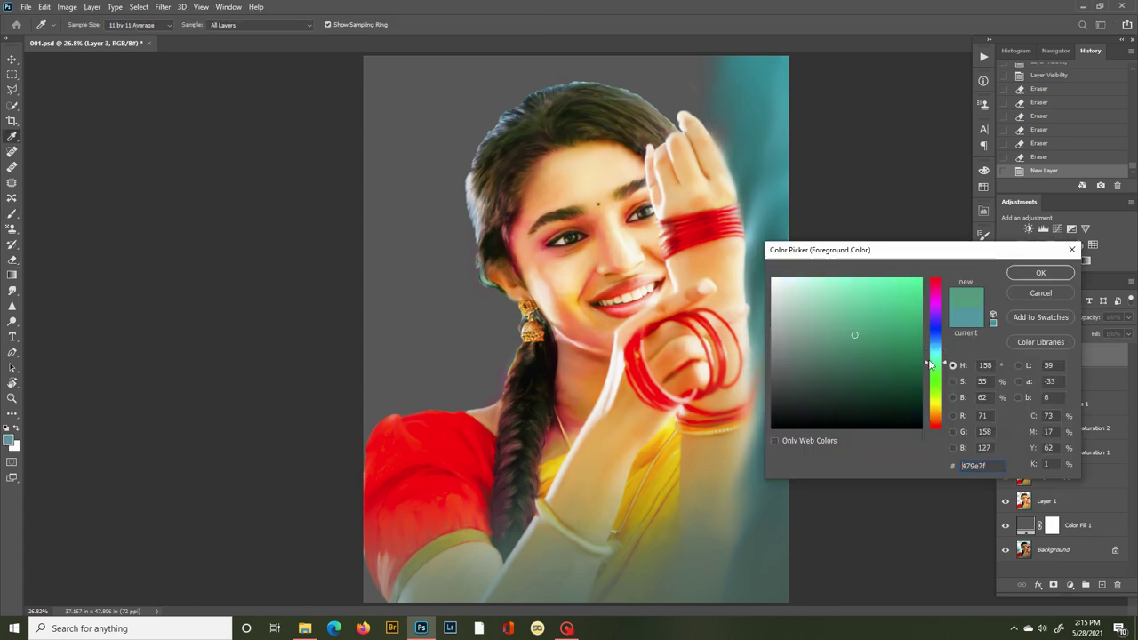
left_click_drag(930, 364, 929, 355)
left_click_drag(919, 295, 921, 308)
key("Return")
Paint a first turquoise accent on the face and set the new layer's blend mode to Color.
key("b")
key("ctrl+plus")
key("ctrl+plus")
key("ctrl+plus")
left_click_drag(673, 144, 518, 371)
left_click_drag(520, 278, 567, 379)
left_click(1036, 317)
left_click(1015, 585)
left_click(1037, 318)
left_click(1015, 596)
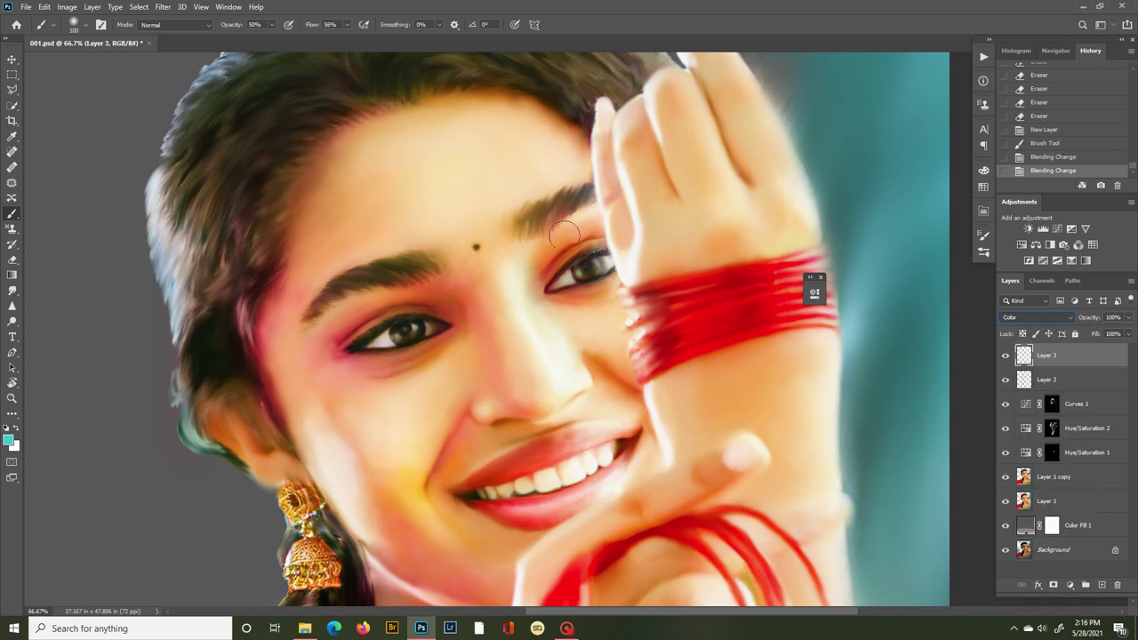
Paint turquoise accents beneath the far eyebrow, along the nose bridge and across the forehead, reducing the brush to 70 px.
left_click_drag(590, 220, 587, 214)
key("[")
key("[")
key("[")
left_click_drag(515, 265, 525, 321)
left_click_drag(549, 171, 582, 162)
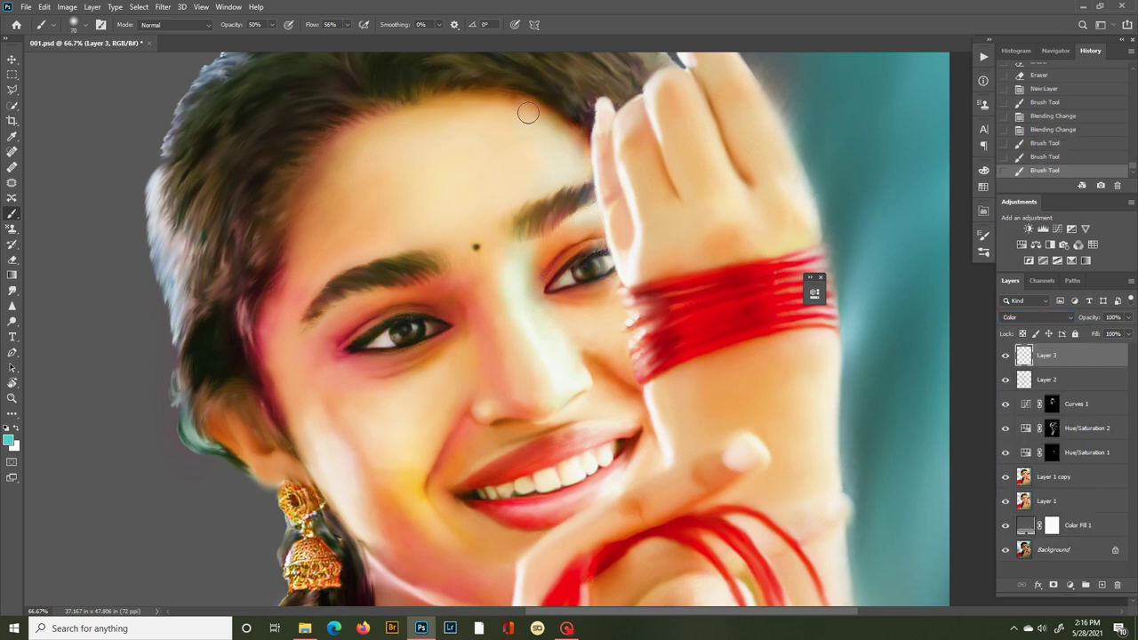
left_click_drag(451, 106, 484, 120)
Add turquoise tint along the outer edge of the raised hand and forearm, enlarging the brush to 125 px.
key("ctrl+0")
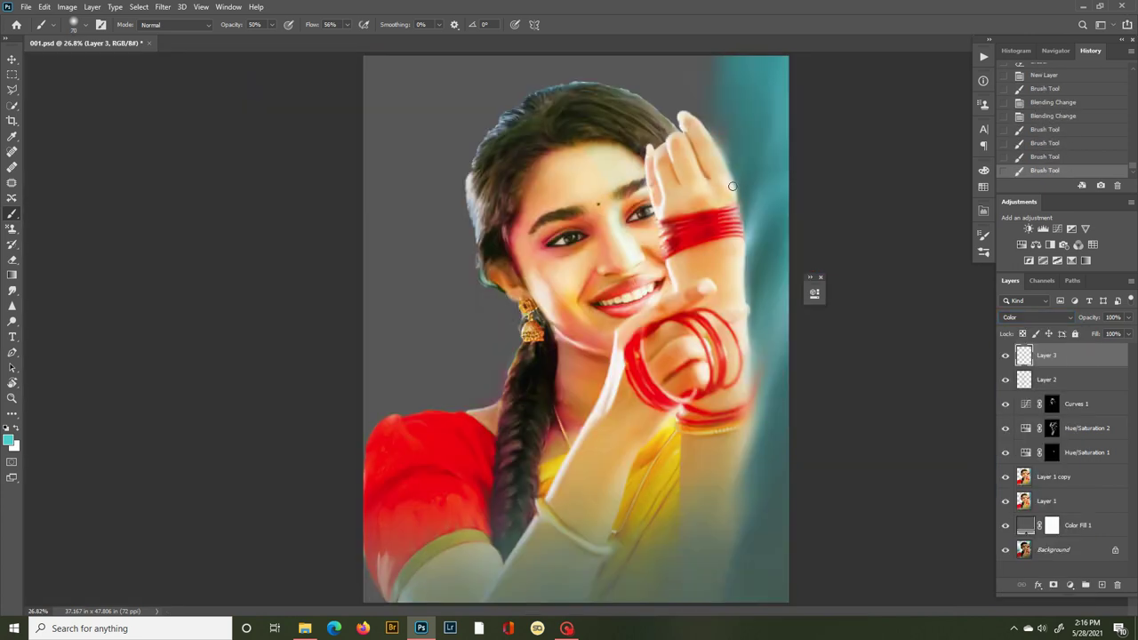
left_click_drag(733, 186, 722, 173)
key("]")
key("]")
key("]")
left_click(749, 355)
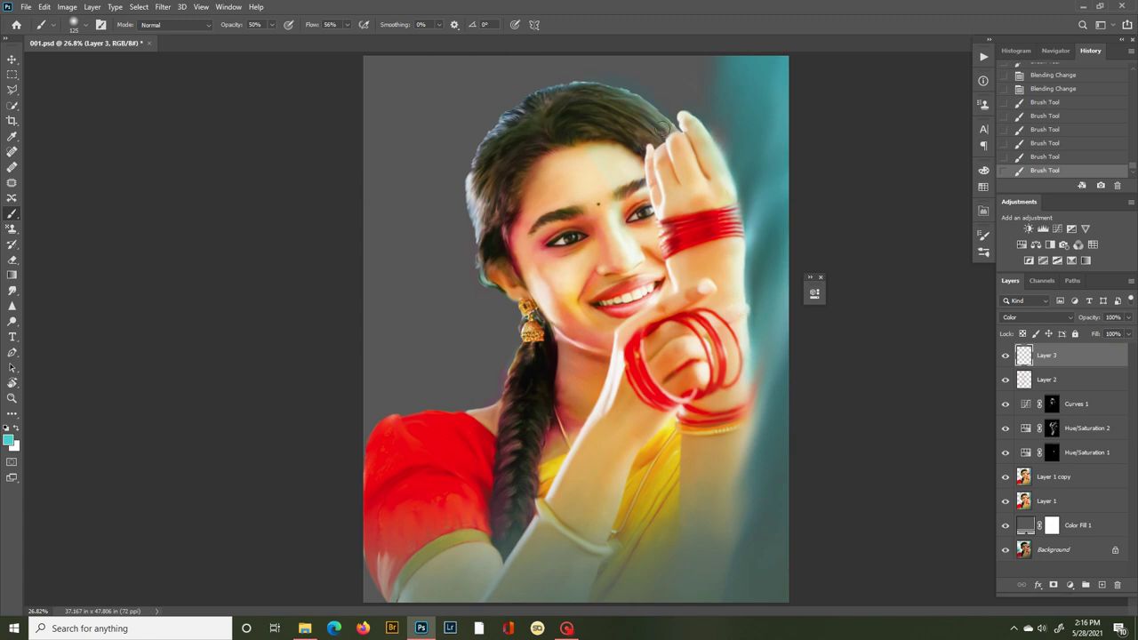
Try Overlay blend mode on the turquoise layer with an extra stroke above the hair.
left_click(1036, 316)
left_click(1031, 449)
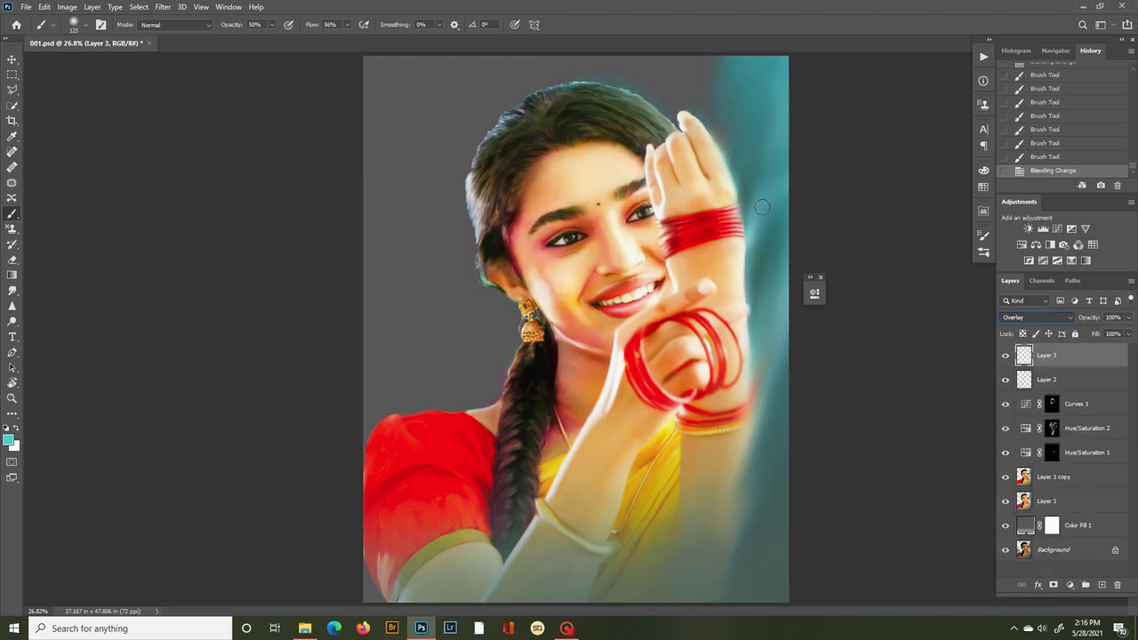
left_click(581, 69)
key("e")
key("ctrl+z")
key("ctrl+z")
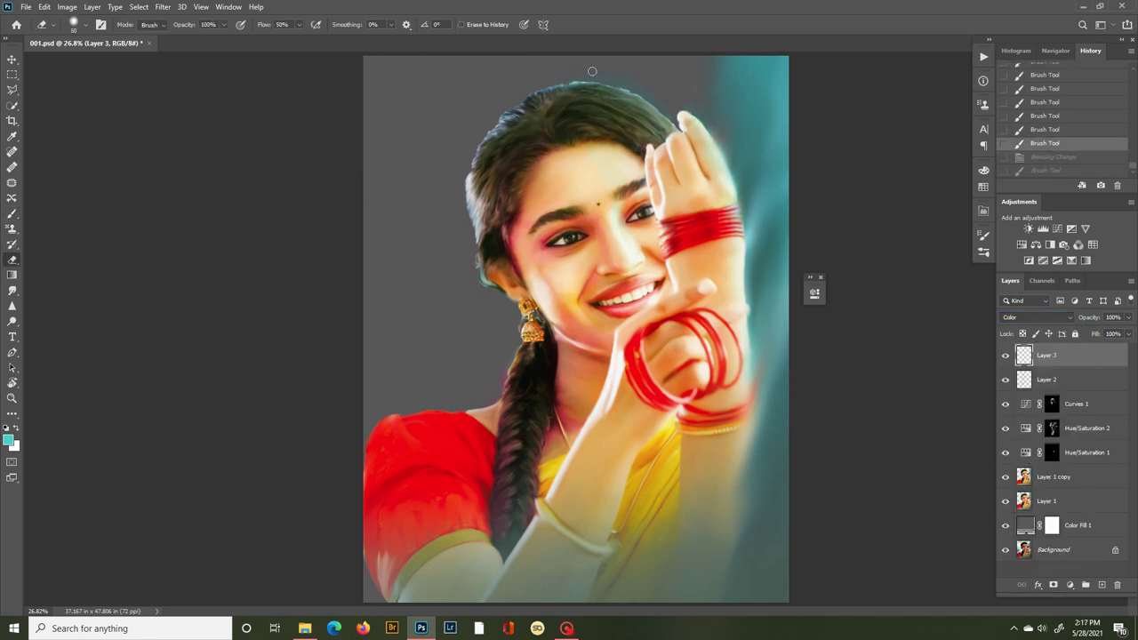
Erase the turquoise spill around the top of the hair and the hand, and add a new empty layer on top.
left_click_drag(634, 93, 653, 101)
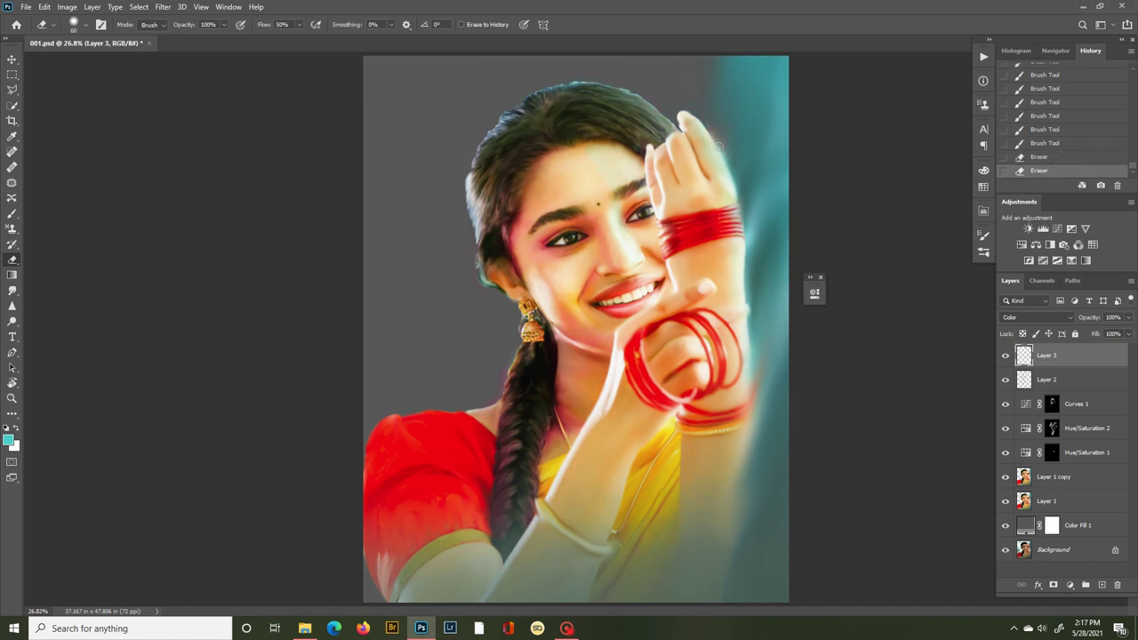
key("z")
mouse_move(565, 189)
left_mouse_down()
mouse_move(601, 209)
mouse_move(572, 196)
left_mouse_up()
key("ctrl+shift+n")
key("Return")
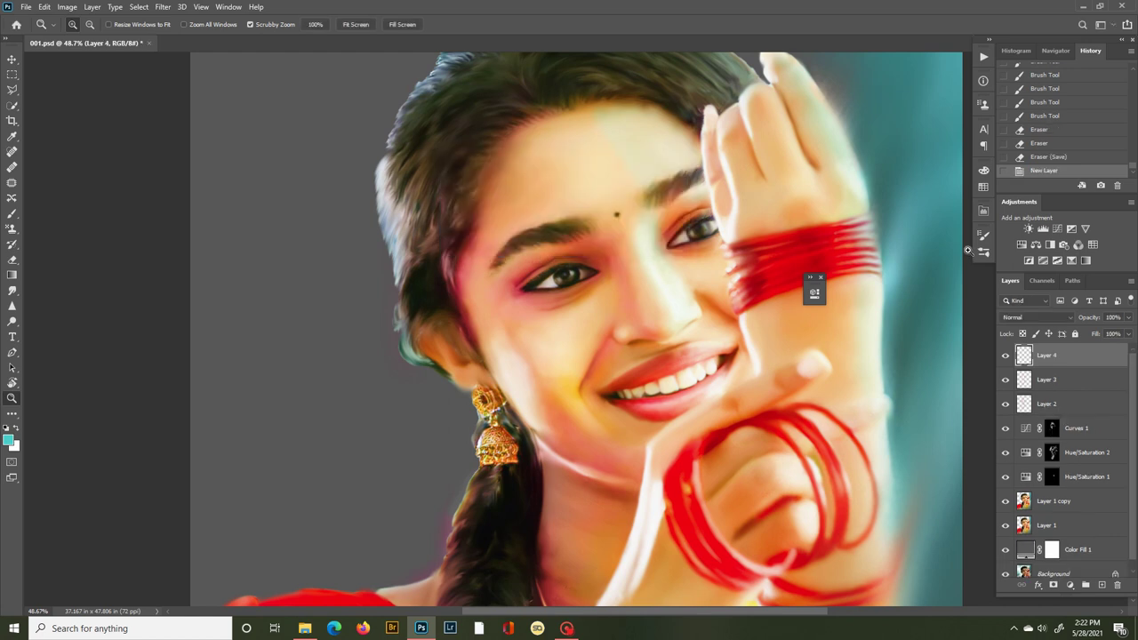
Choose the Hair Bruch 3 1 brush preset for painting hair on the new layer.
left_click(814, 291)
left_click(764, 488)
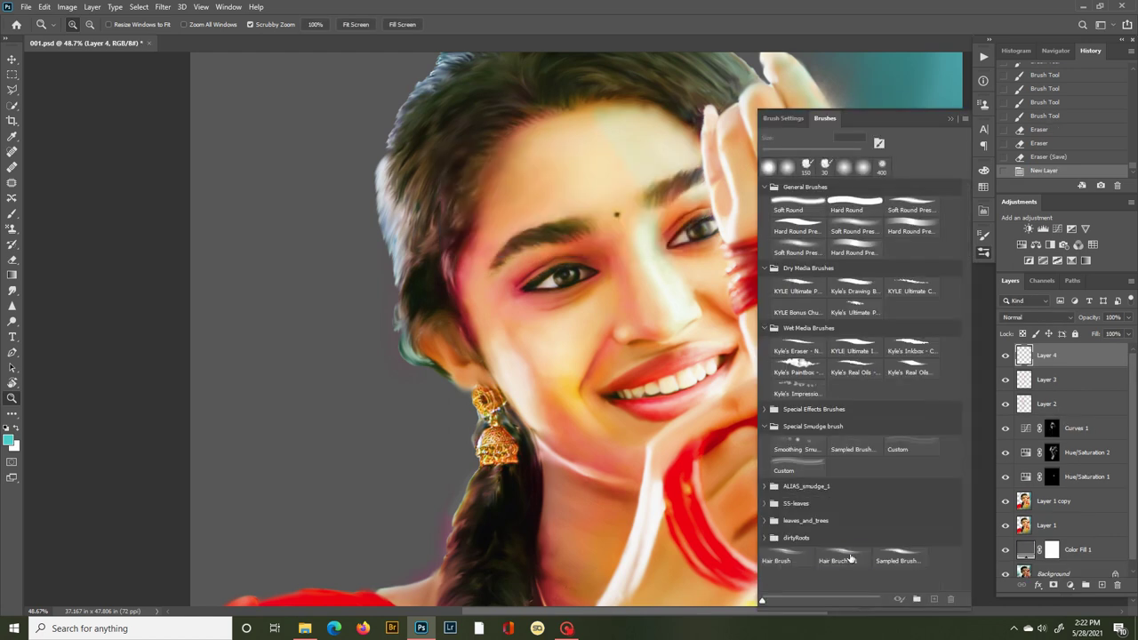
left_click(850, 558)
left_click(794, 557)
left_click(892, 553)
left_click(831, 555)
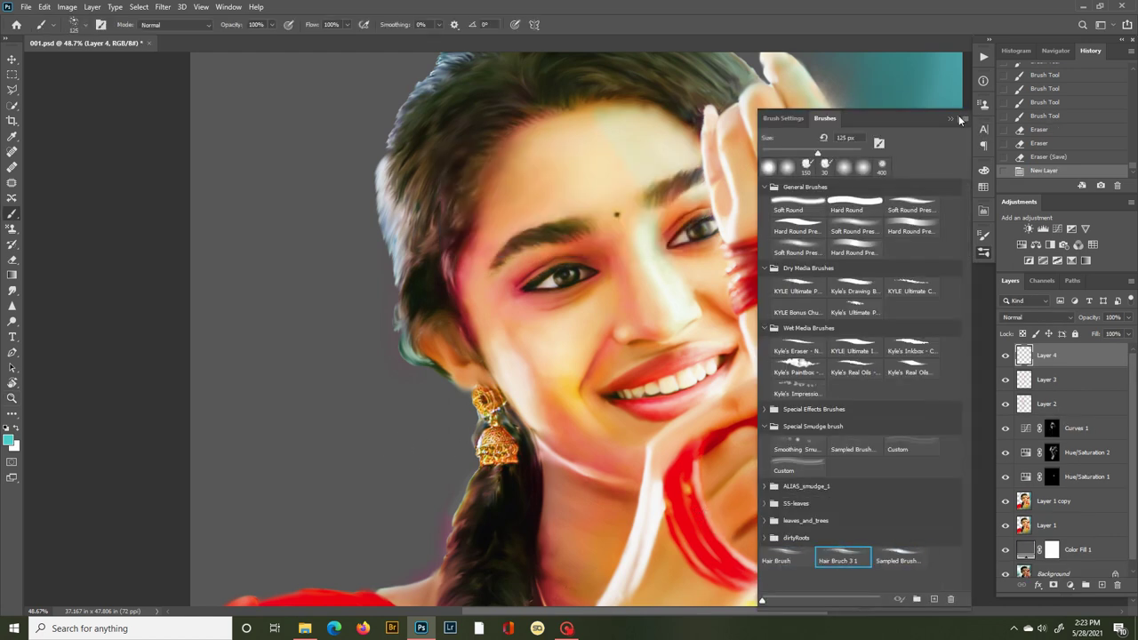
left_click(952, 119)
Paint dark strands over the hair near the parting and hairline in a colour sampled from the hair, rotating the canvas as needed.
key("space")
left_click_drag(538, 321, 561, 432)
key("r")
key("bracketleft")
mouse_move(503, 305)
left_mouse_down()
mouse_move(442, 279)
mouse_move(502, 247)
left_mouse_up()
key("bracketleft")
left_click(483, 263, "alt")
left_click_drag(487, 257, 499, 252)
left_click_drag(479, 262, 495, 257)
left_click_drag(475, 268, 491, 264)
left_click_drag(471, 280, 491, 304)
left_click_drag(486, 300, 494, 330)
key("ctrl+z")
key("ctrl+z")
left_click_drag(477, 292, 467, 336)
mouse_move(468, 336)
left_mouse_down()
mouse_move(482, 298)
mouse_move(459, 313)
left_mouse_up()
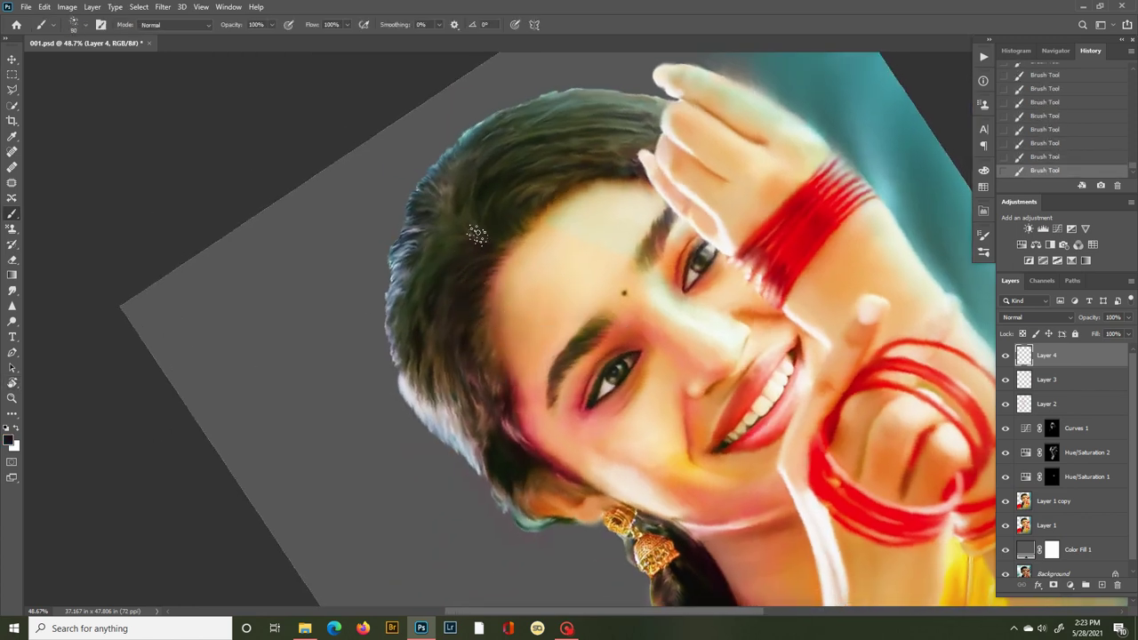
left_click_drag(479, 256, 465, 236)
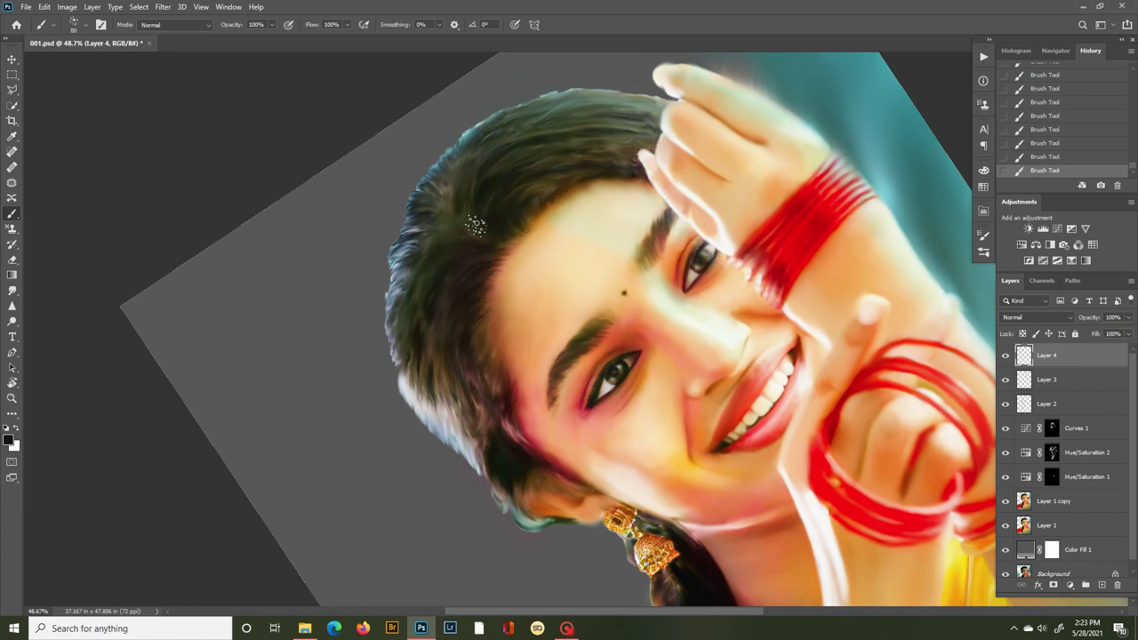
key("r")
left_click_drag(587, 176, 656, 201)
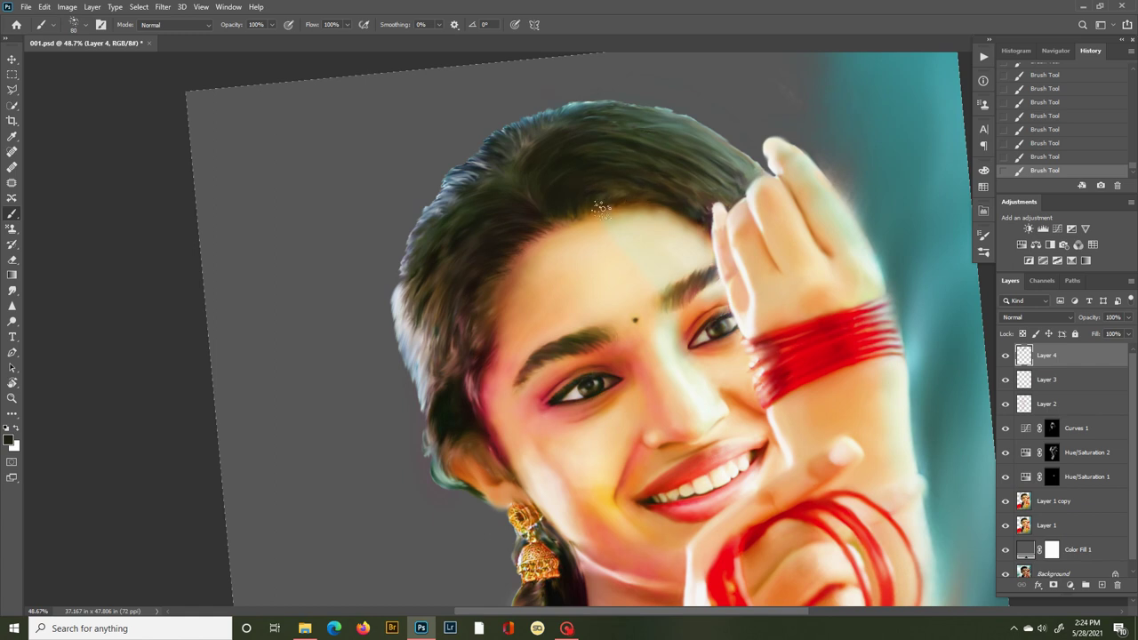
Compare the hair with and without the latest strokes by undoing and redoing them.
left_click(983, 256)
left_click(983, 255)
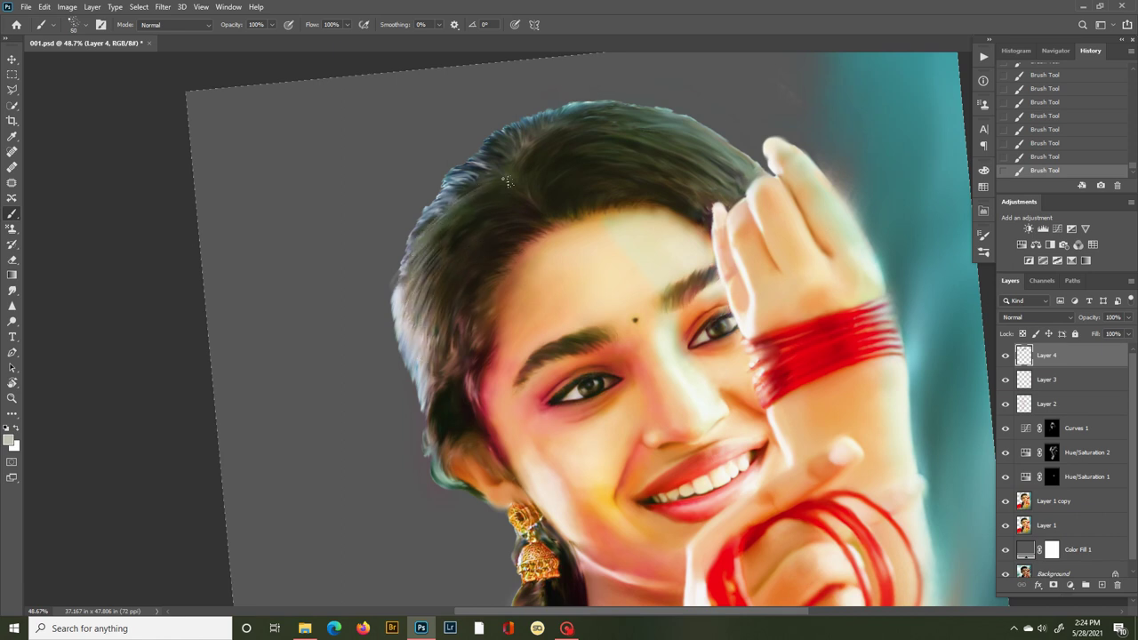
key("ctrl+z")
key("ctrl+z")
key("ctrl+shift+z")
key("ctrl+shift+z")
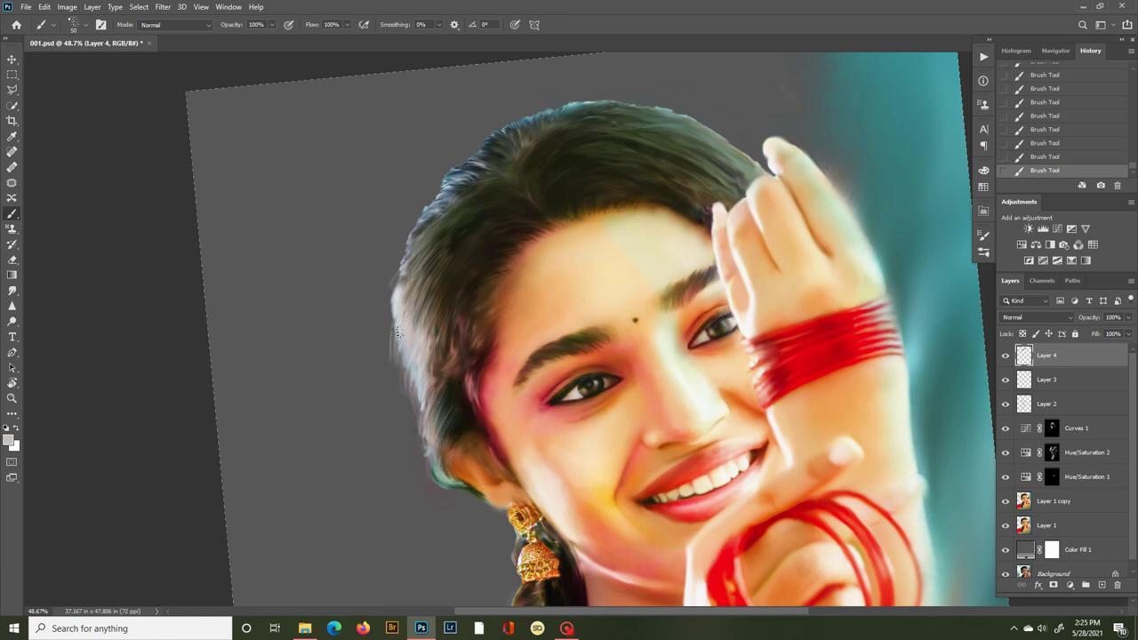
Paint light grey loose strands along the outer hair edge down past the ear with the 50 px hair brush, and sample a darker grey.
left_click_drag(421, 443, 455, 514)
left_click_drag(403, 409, 451, 507)
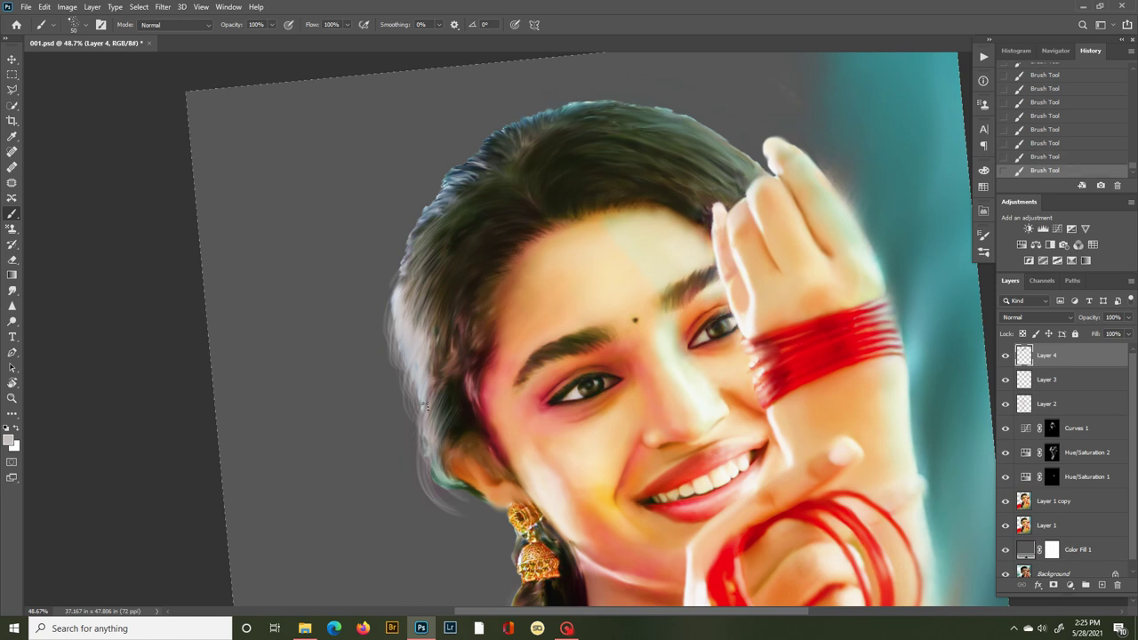
left_click_drag(414, 413, 483, 519)
left_click_drag(419, 465, 506, 537)
mouse_move(410, 407)
left_mouse_down()
mouse_move(471, 510)
mouse_move(411, 453)
left_mouse_up()
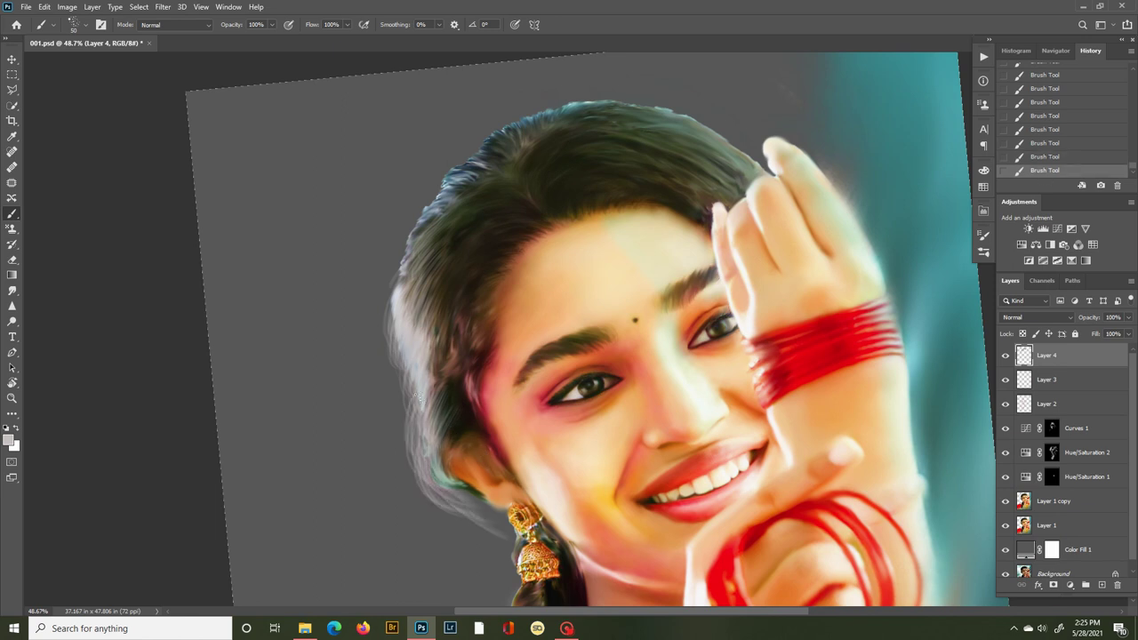
mouse_move(415, 384)
left_mouse_down()
mouse_move(413, 421)
mouse_move(458, 515)
left_mouse_up()
left_click(428, 442, "alt")
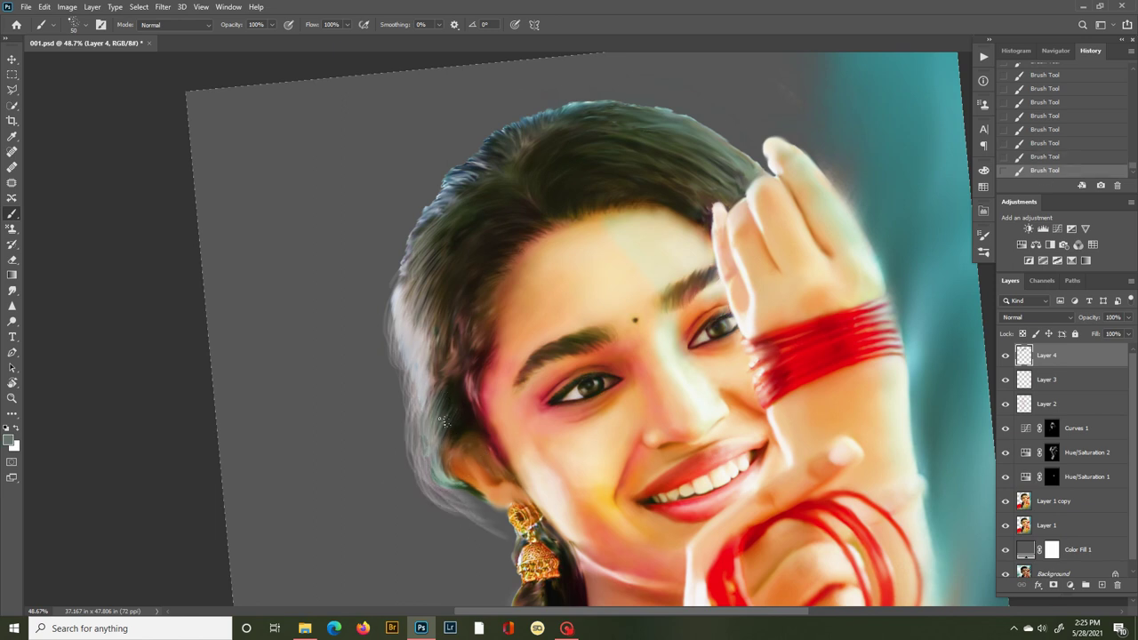
Paint fine strands over the side hair above the ear in a reddish-brown colour sampled from the image.
left_click(481, 436, "alt")
left_click(450, 320, "alt")
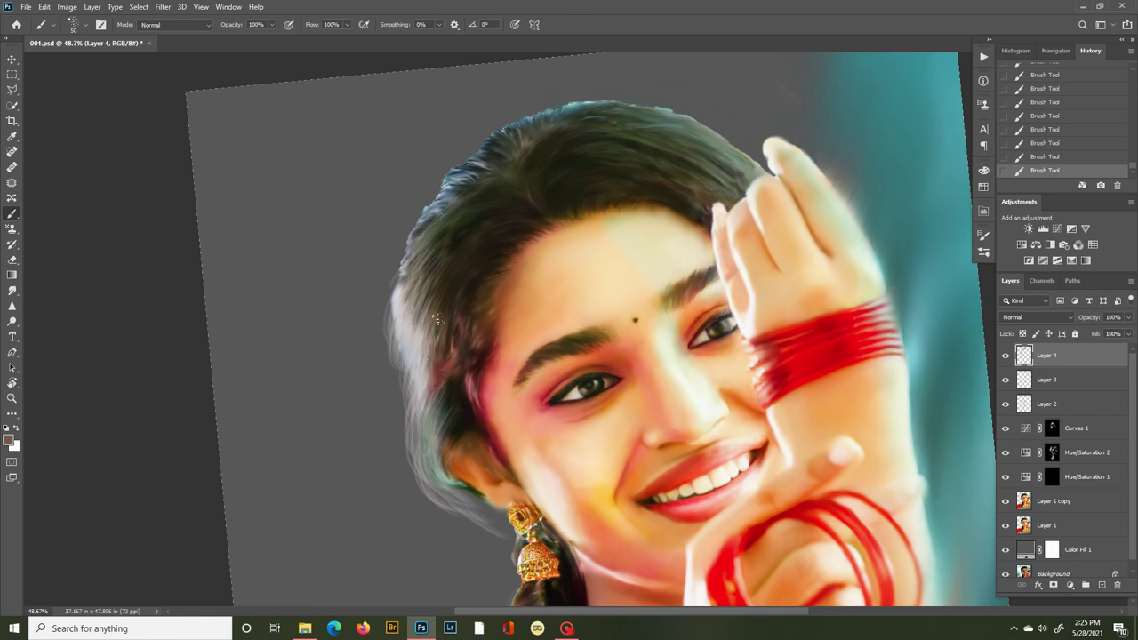
left_click_drag(417, 373, 421, 414)
left_click_drag(417, 372, 425, 428)
left_click_drag(410, 333, 421, 400)
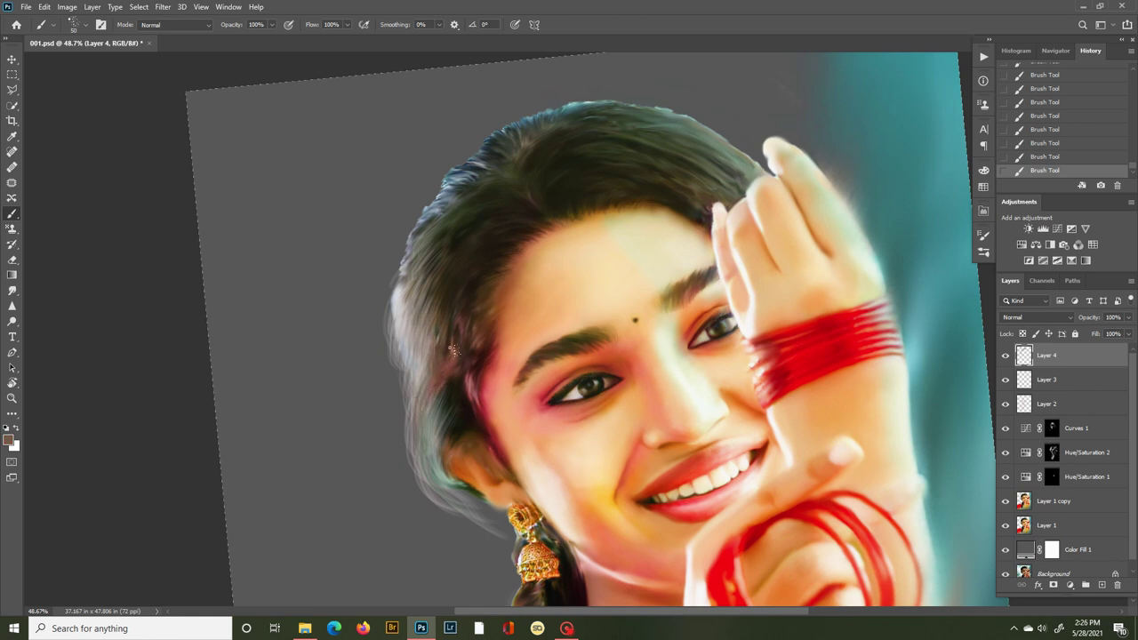
Compare the portrait with and without the colour accents of Layer 2 by toggling that layer's visibility.
left_click_drag(538, 295, 483, 102)
left_click(1005, 405)
left_click(1005, 405)
left_click(1006, 404)
left_click(1005, 404)
left_click(1006, 405)
left_click(1005, 404)
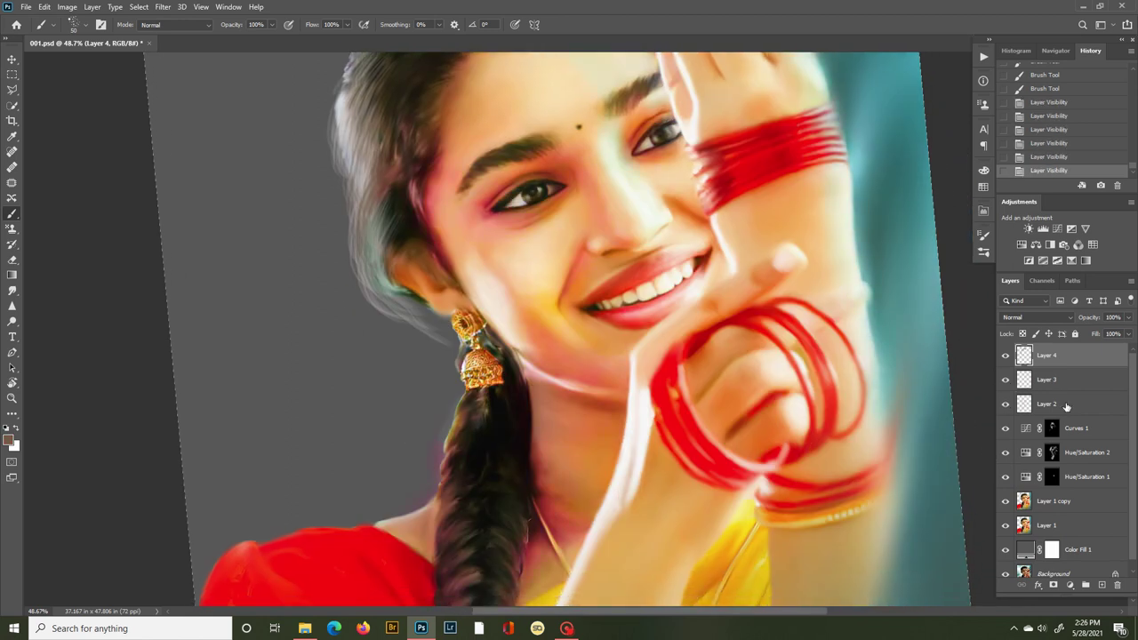
Erase the excess colour on Layer 2 along the outer edge of the braid below the earring.
left_click(1067, 405)
key("e")
left_click(447, 412)
left_click_drag(456, 205, 454, 398)
Return to Layer 4 and paint a row of short strands along the outer hair edge in a colour sampled there.
left_click(1063, 355)
key("b")
key("ctrl+plus")
key("ctrl+plus")
key("ctrl+plus")
key("ctrl+minus")
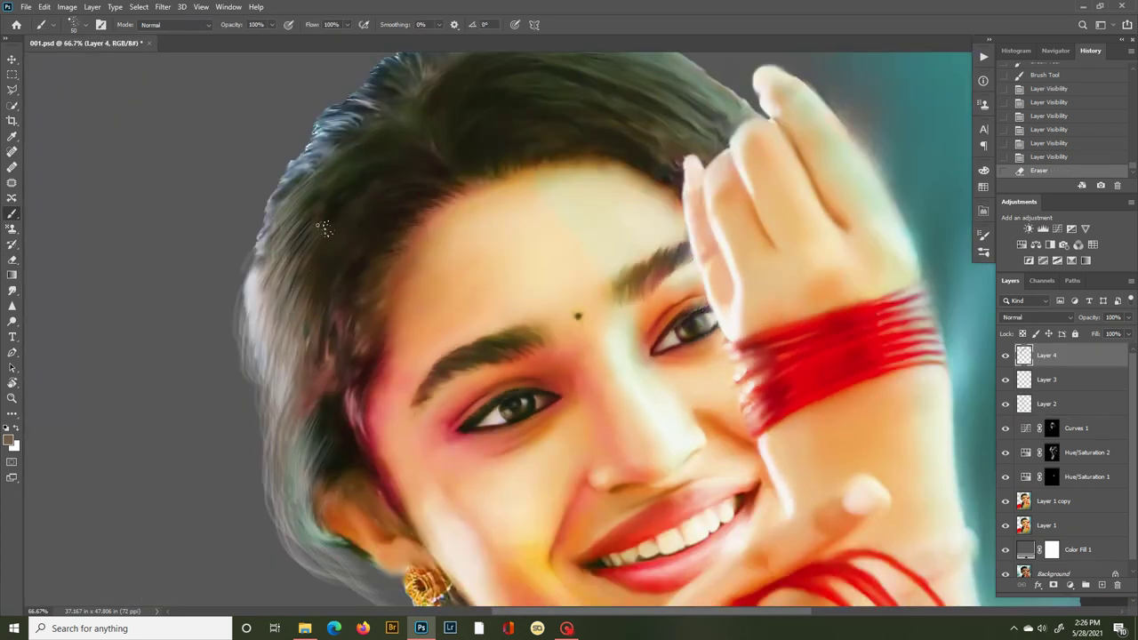
left_click_drag(320, 228, 527, 332)
key("r")
left_click_drag(420, 360, 452, 429)
left_click(486, 326, "alt")
left_click_drag(479, 339, 491, 313)
left_click_drag(481, 345, 492, 318)
left_click_drag(480, 348, 492, 321)
left_click_drag(481, 354, 493, 327)
left_click_drag(481, 359, 493, 333)
left_click_drag(482, 364, 492, 345)
left_click_drag(482, 374, 492, 354)
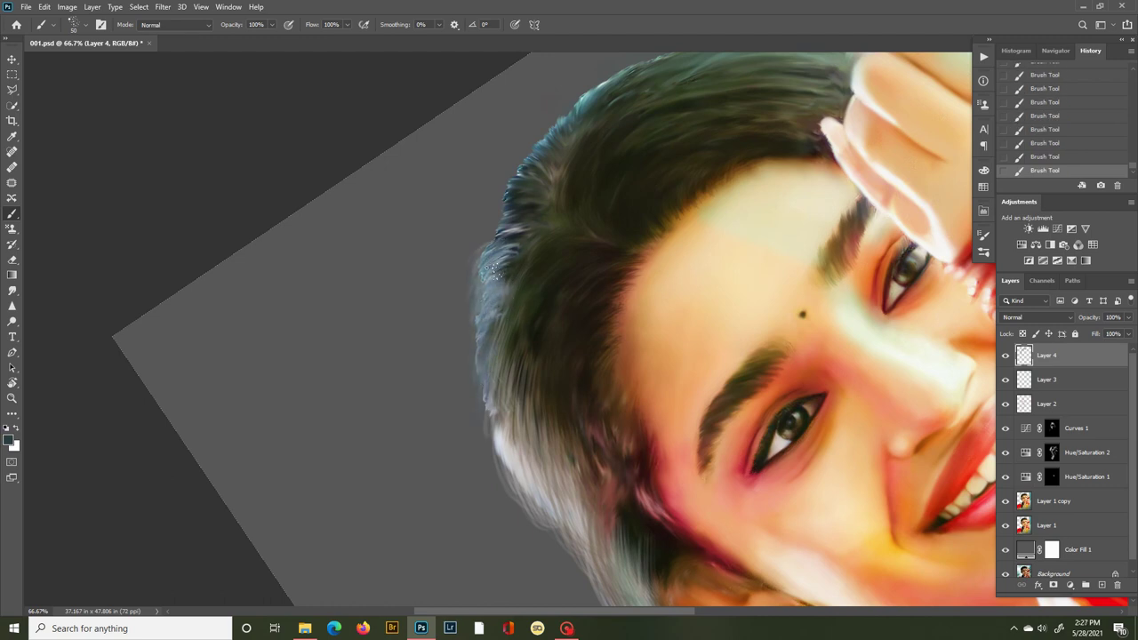
Paint grey and slate-blue strands along the outer edge of the crown, sampling the colours from the neighbouring hair.
mouse_move(491, 270)
left_mouse_down()
mouse_move(478, 351)
mouse_move(474, 312)
mouse_move(520, 447)
mouse_move(561, 360)
left_mouse_up()
key("r")
left_click(551, 398, "alt")
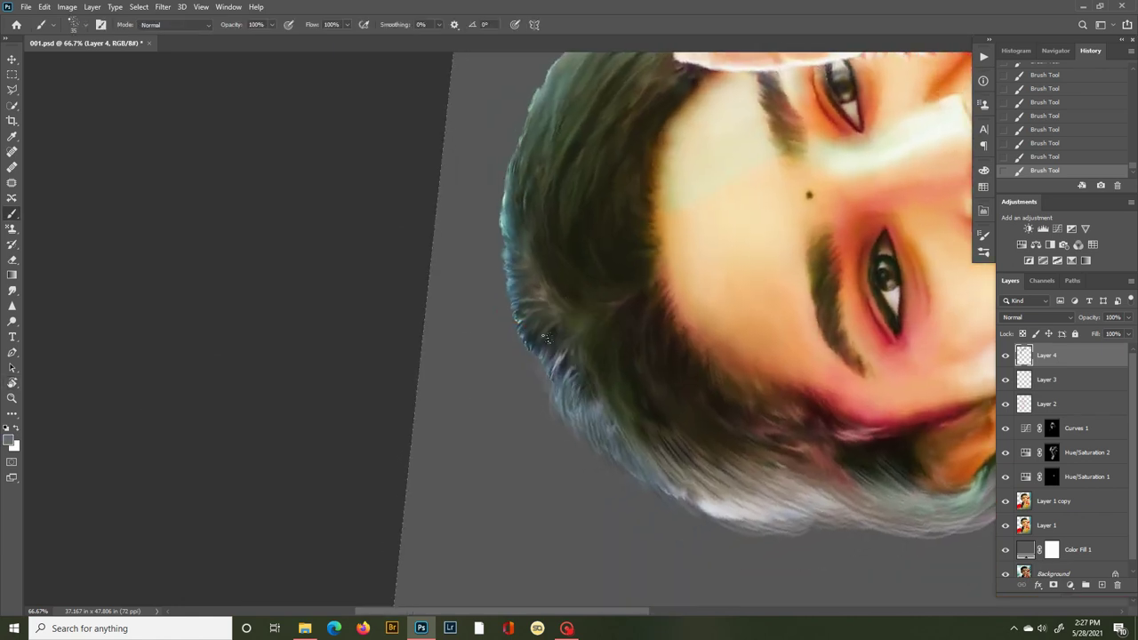
left_click_drag(555, 335, 551, 353)
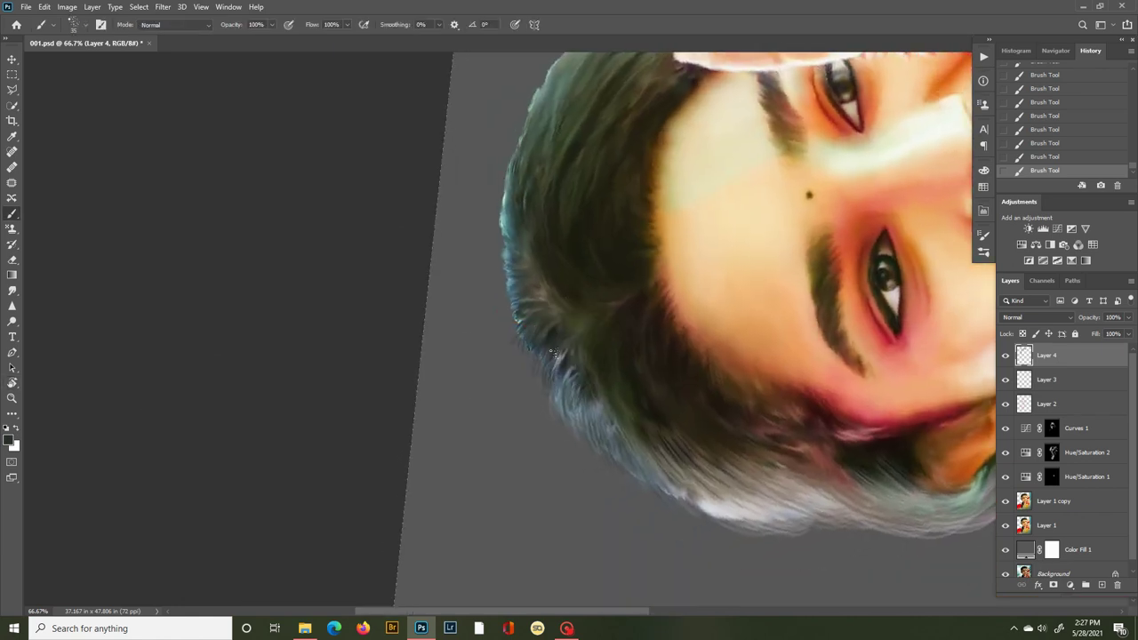
left_click(508, 320, "alt")
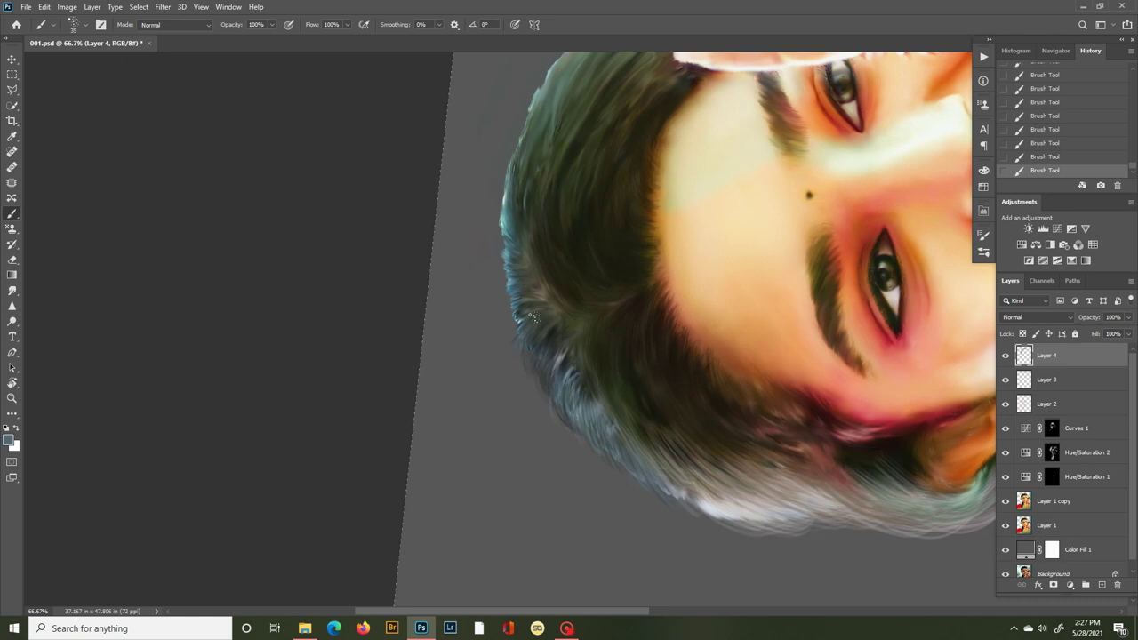
mouse_move(534, 312)
left_mouse_down()
mouse_move(525, 349)
mouse_move(523, 336)
mouse_move(622, 274)
mouse_move(596, 260)
left_mouse_up()
Sample pale highlight colours from the side hair and paint light strands over the outer crown.
key("r")
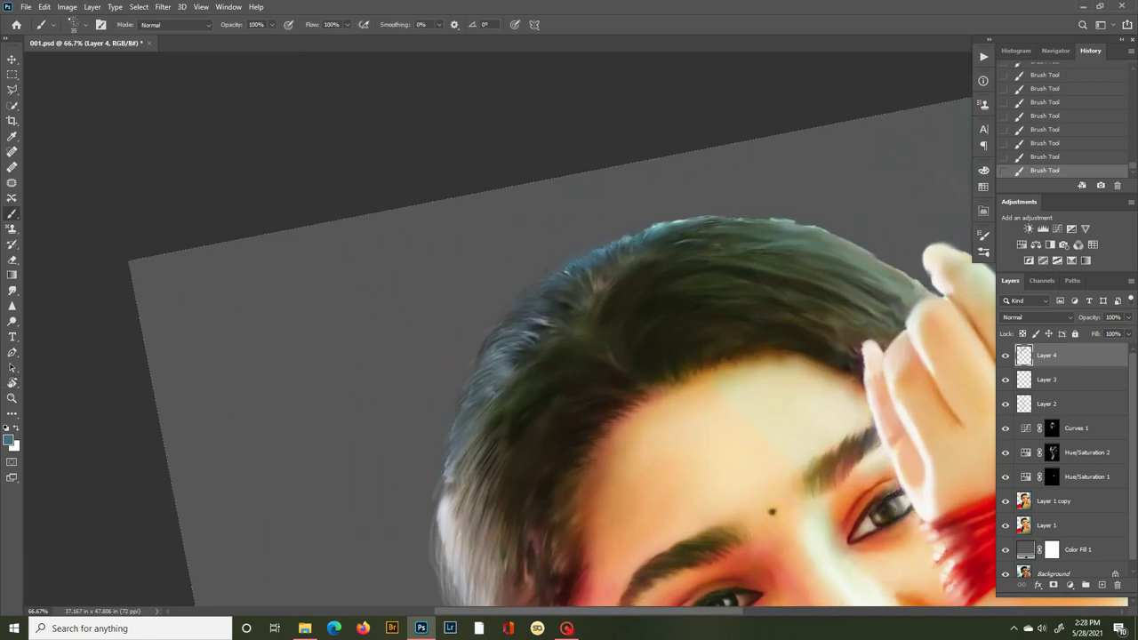
left_click(449, 540, "alt")
left_click(465, 536, "alt")
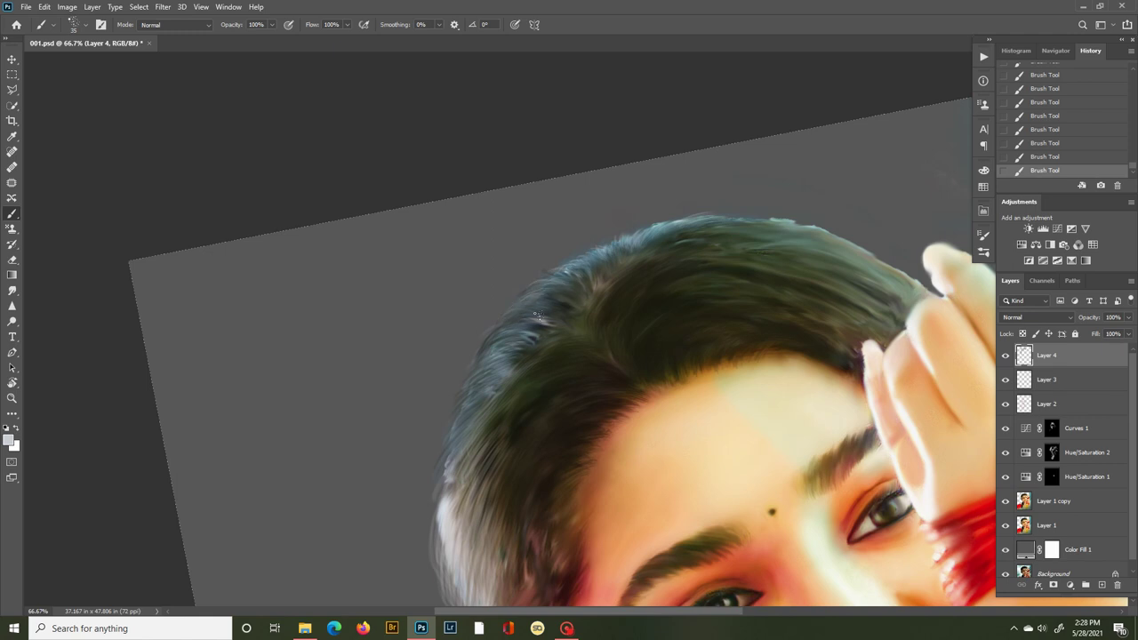
left_click_drag(536, 312, 515, 413)
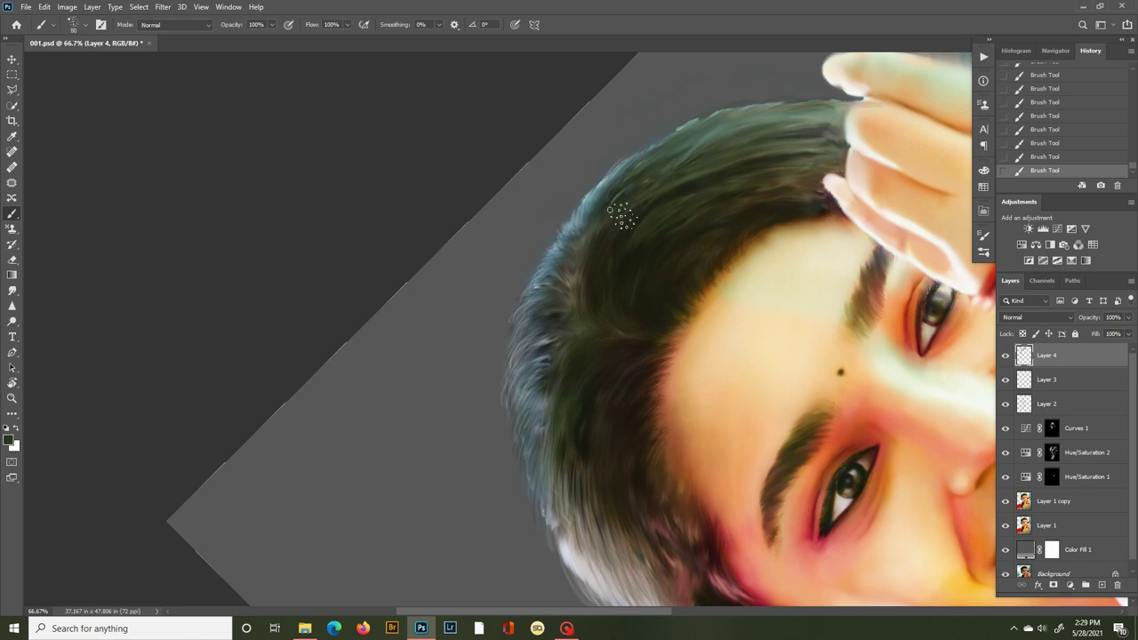
Paint warm brown strands across the top hair towards the fingers, using a colour sampled at the hairline.
left_click(680, 269, "alt")
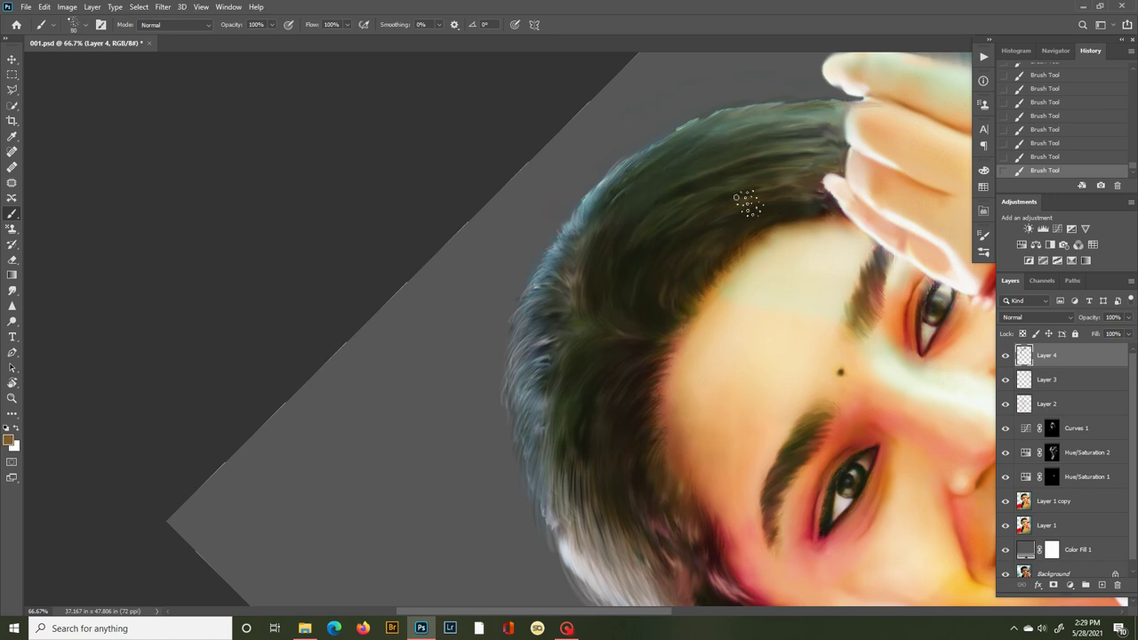
left_click_drag(766, 202, 714, 213)
left_click_drag(784, 159, 728, 168)
mouse_move(770, 116)
left_mouse_down()
mouse_move(645, 257)
mouse_move(762, 122)
mouse_move(862, 128)
left_mouse_up()
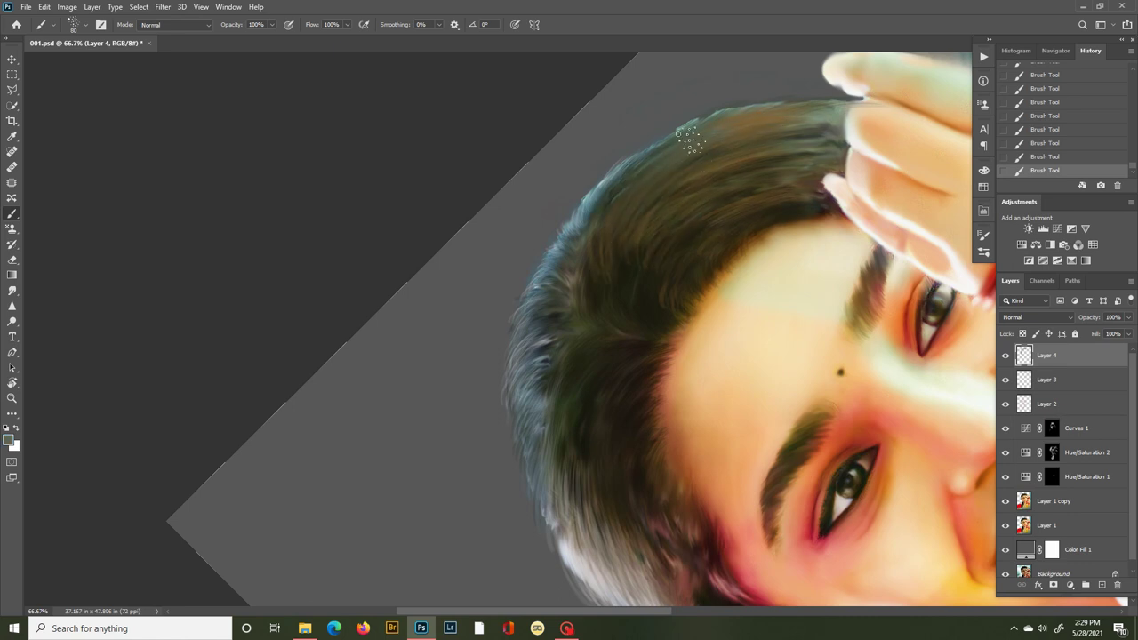
Undo the latest series of strokes painted over the hair.
mouse_move(780, 122)
left_mouse_down()
mouse_move(880, 123)
mouse_move(688, 358)
mouse_move(625, 335)
mouse_move(426, 220)
mouse_move(487, 177)
mouse_move(424, 168)
mouse_move(517, 140)
mouse_move(589, 188)
mouse_move(465, 223)
mouse_move(600, 216)
left_mouse_up()
key("r")
key("b")
key("ctrl+z")
key("ctrl+z")
key("ctrl+z")
key("ctrl+z")
key("ctrl+z")
key("ctrl+z")
key("ctrl+z")
key("ctrl+z")
key("ctrl+z")
left_click(430, 218, "alt")
key("ctrl+z")
key("ctrl+z")
key("ctrl+z")
key("ctrl+z")
key("ctrl+z")
key("ctrl+z")
key("ctrl+z")
key("ctrl+z")
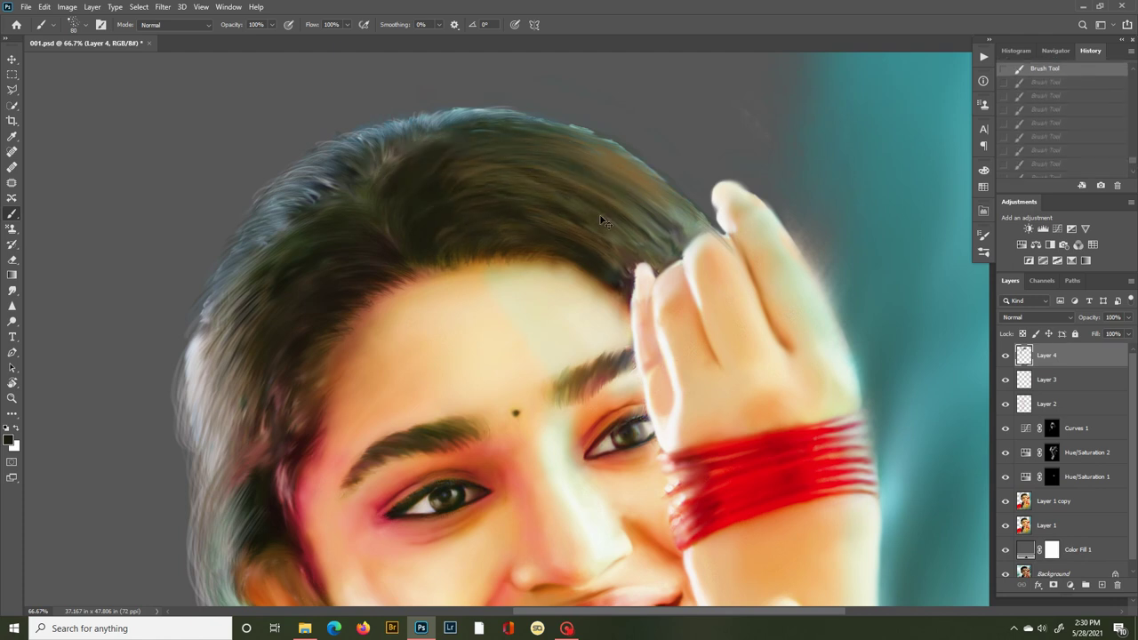
Sample a dark colour at the hairline, check the brush's Shape Dynamics and try turning on Brush Pose.
left_click_drag(359, 333, 332, 408)
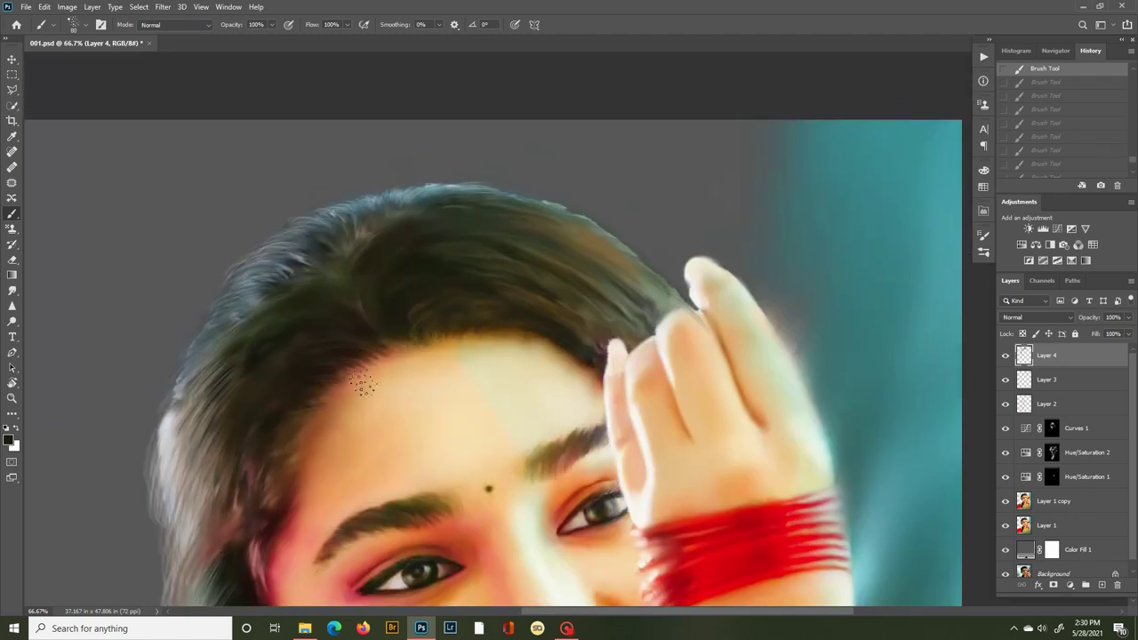
left_click(489, 334, "alt")
left_click(984, 254)
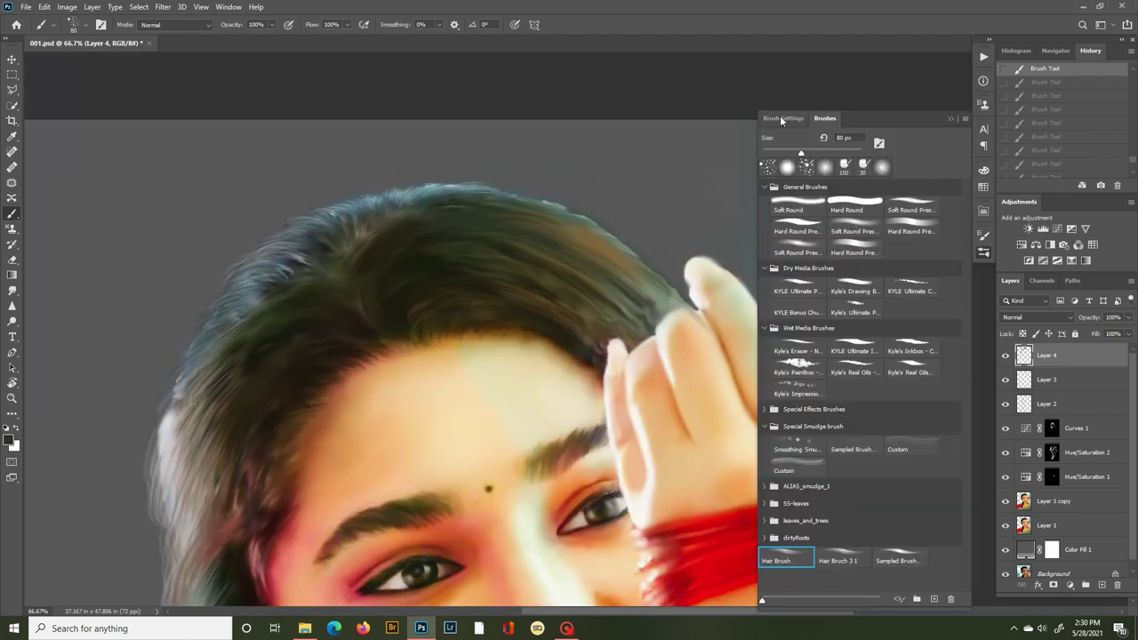
left_click(782, 117)
left_click(798, 170)
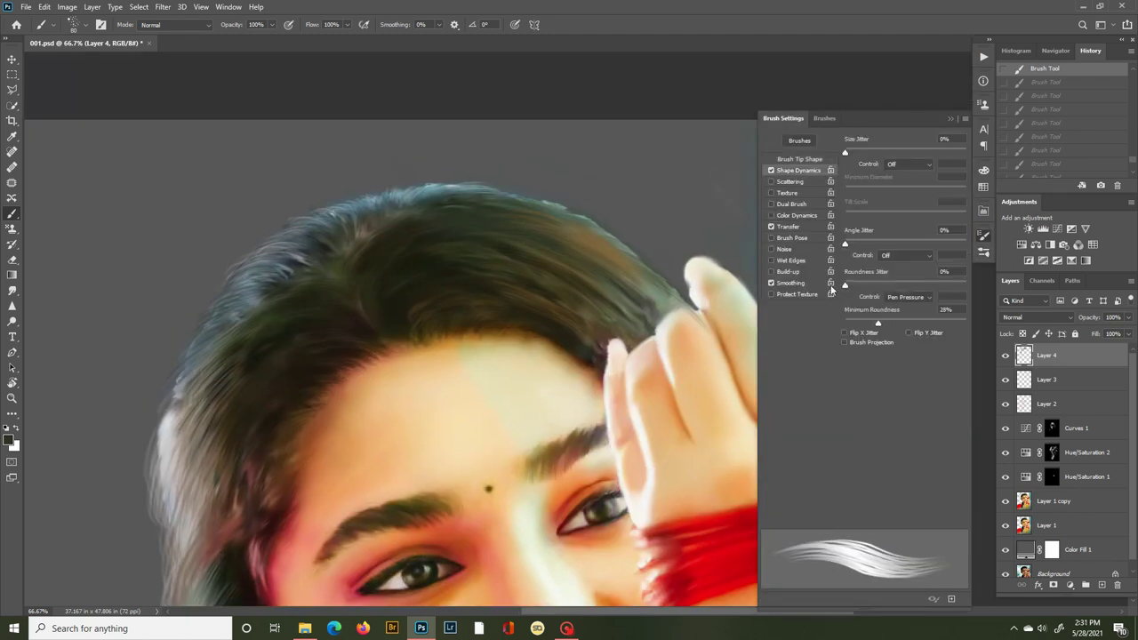
left_click(805, 237)
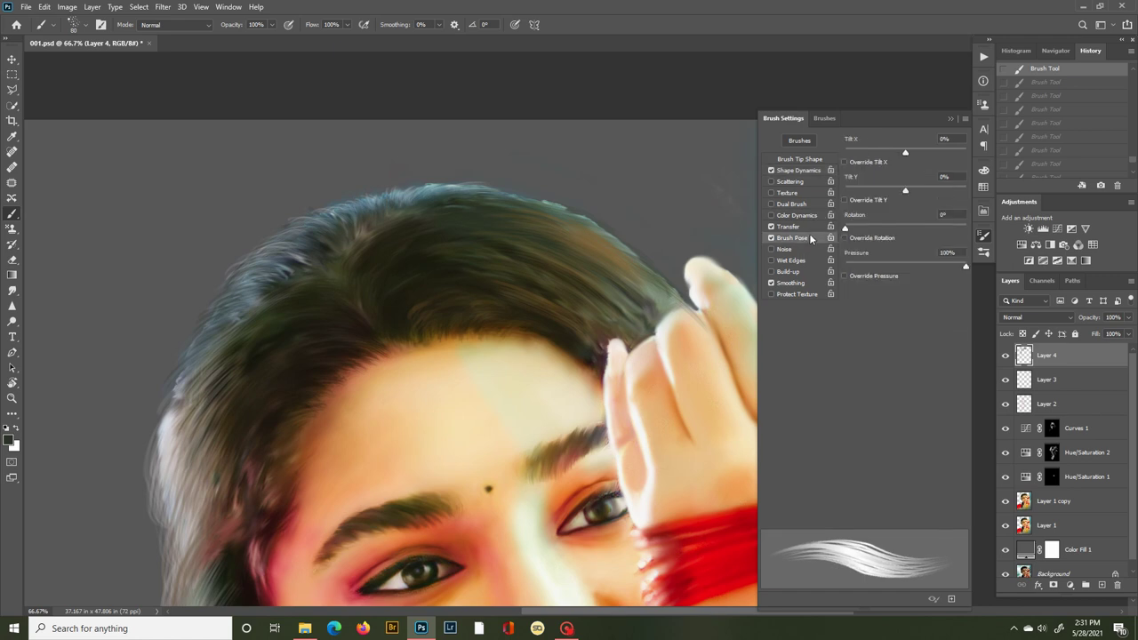
Paint fine strands along the upper hair edge towards the fingers with the 45 px hair brush in colours sampled from the hair.
left_click(456, 187, "alt")
mouse_move(451, 206)
left_mouse_down()
mouse_move(462, 219)
mouse_move(434, 310)
left_mouse_up()
key("r")
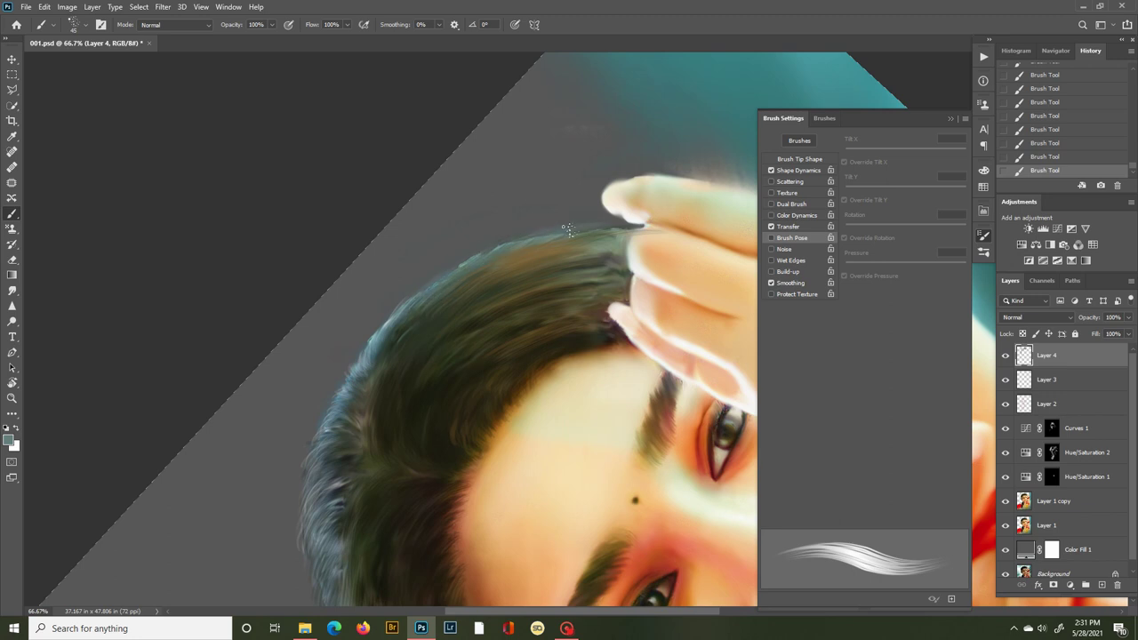
left_click(421, 370, "alt")
left_click_drag(472, 277, 577, 223)
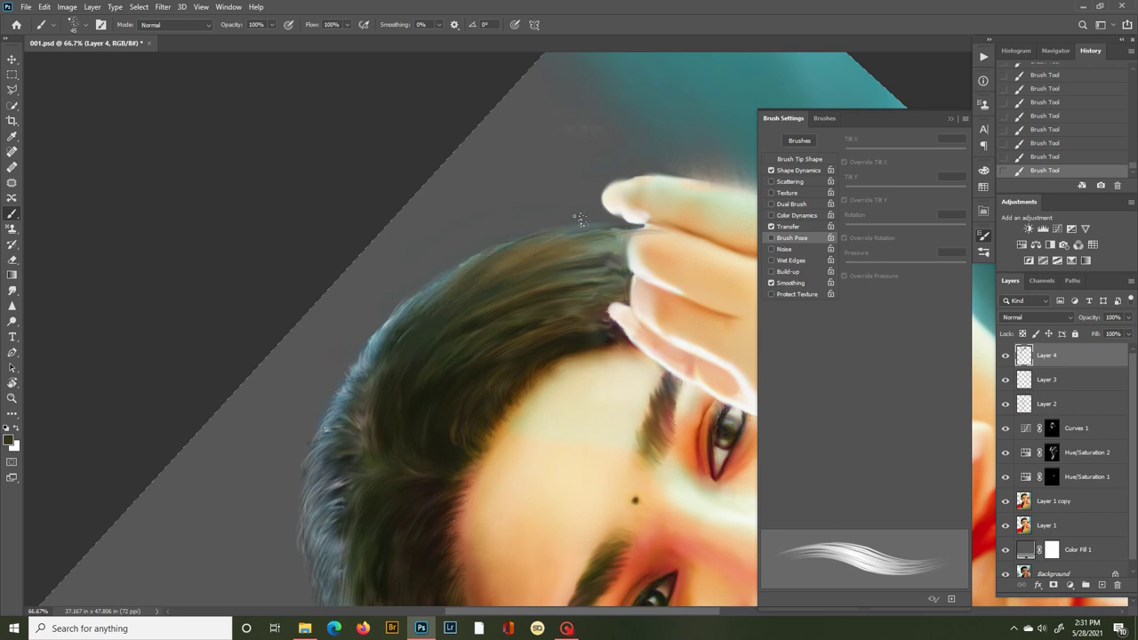
left_click_drag(512, 268, 582, 240)
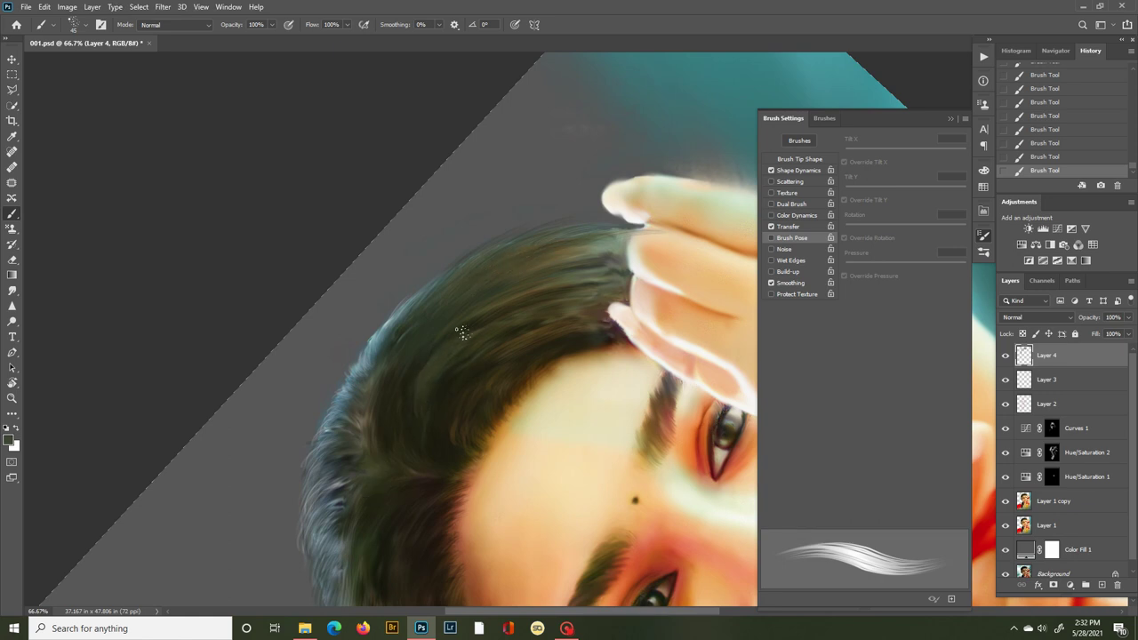
key("alt")
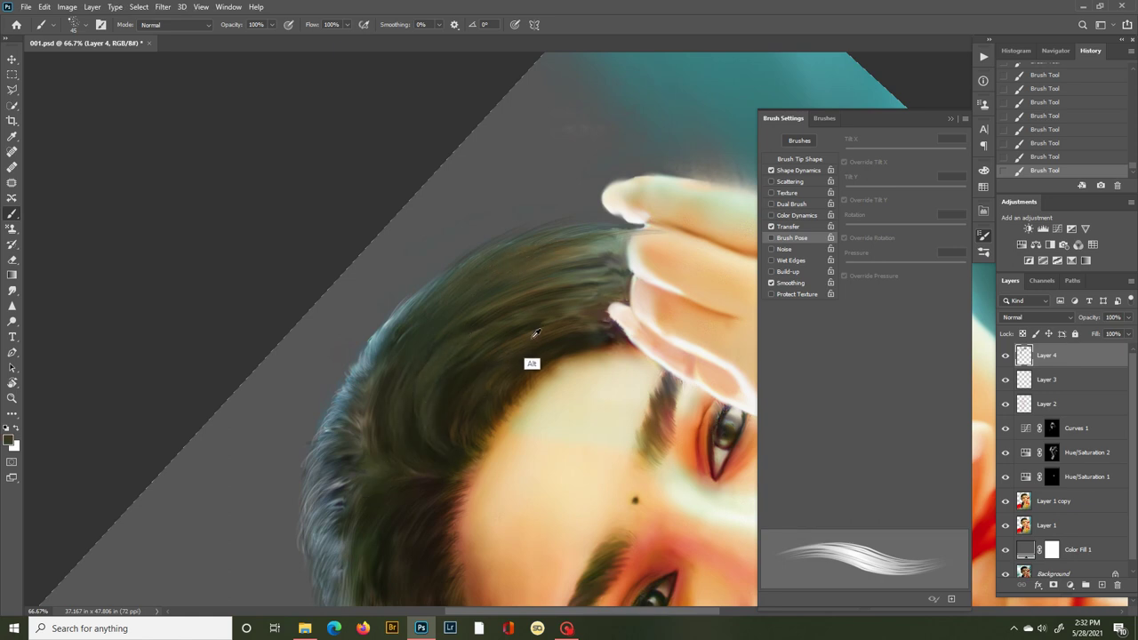
Undo the last five hair strokes.
key("r")
mouse_move(615, 295)
left_mouse_down()
mouse_move(616, 367)
mouse_move(608, 335)
left_mouse_up()
key("ctrl+0")
key("ctrl+z")
key("ctrl+z")
key("ctrl+z")
key("ctrl+z")
key("ctrl+z")
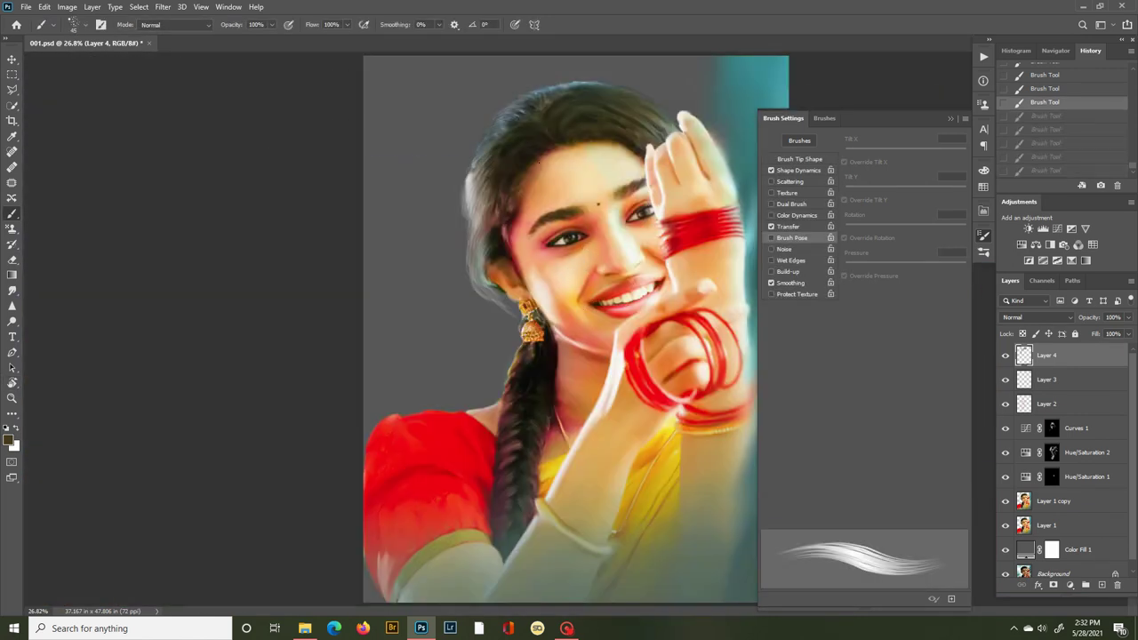
Soften the painted strands near the hairline and crown with the 100 px eraser at 50% flow, undoing the last two erasures.
key("e")
left_click_drag(557, 133, 556, 139)
left_click_drag(555, 139, 610, 105)
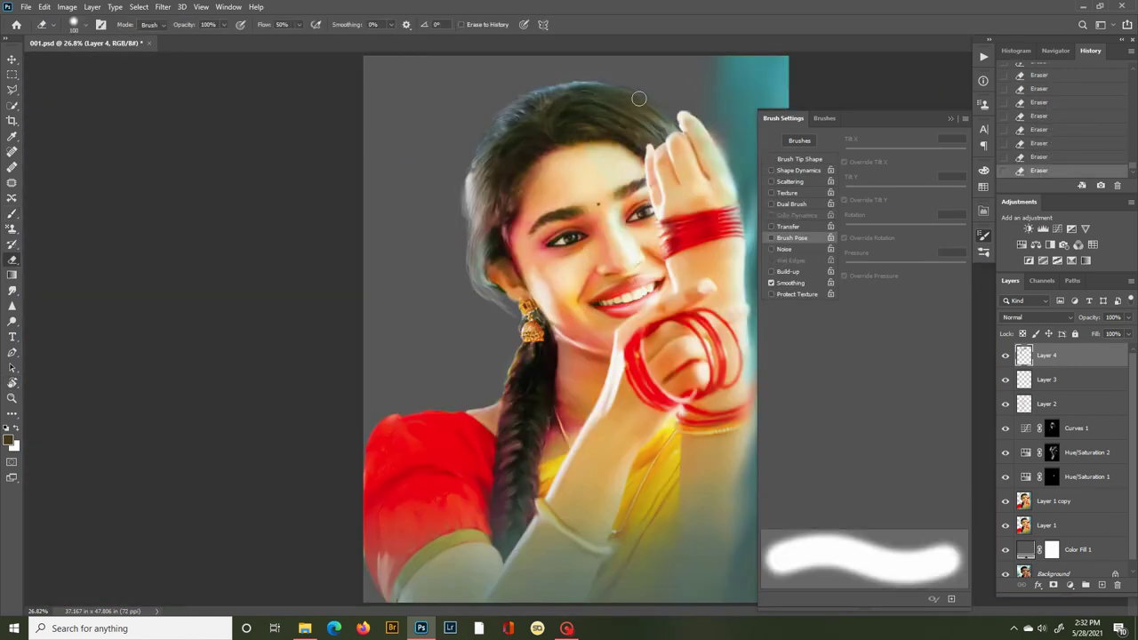
key("ctrl+z")
key("ctrl+z")
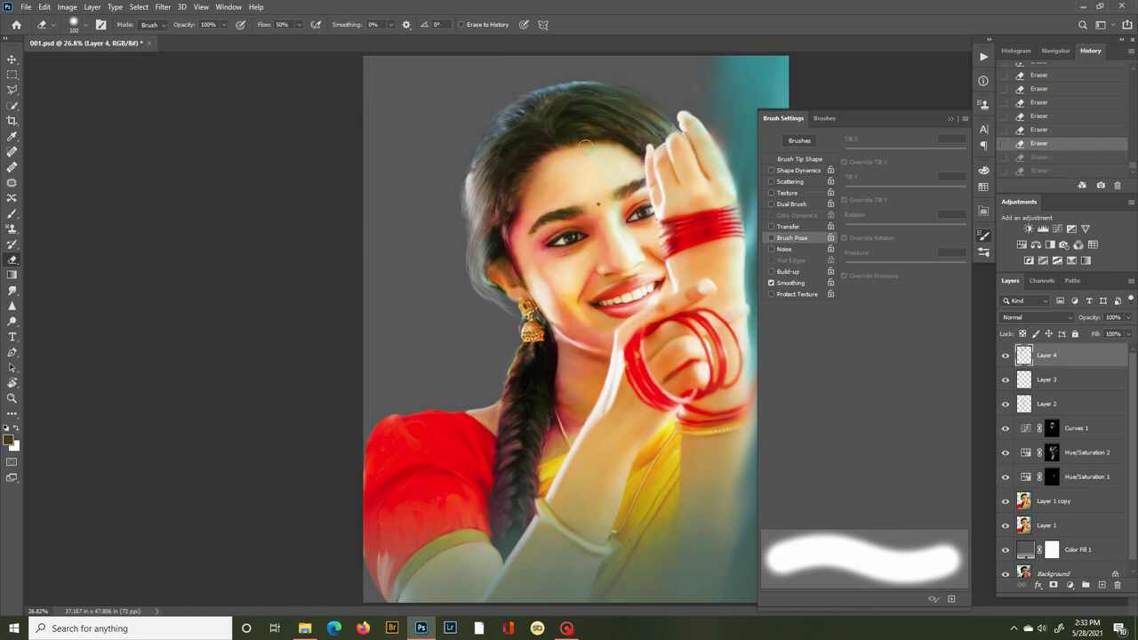
Create a new layer and paint short golden and brown strands along the braid's outer edge below the earring in sampled colours.
key("ctrl+shift+n")
key("Return")
key("z")
left_click_drag(491, 402, 423, 424)
key("b")
left_click(495, 340, "alt")
left_click_drag(502, 305, 507, 296)
left_click_drag(504, 298, 510, 286)
left_click_drag(505, 289, 511, 274)
left_click_drag(506, 278, 515, 290)
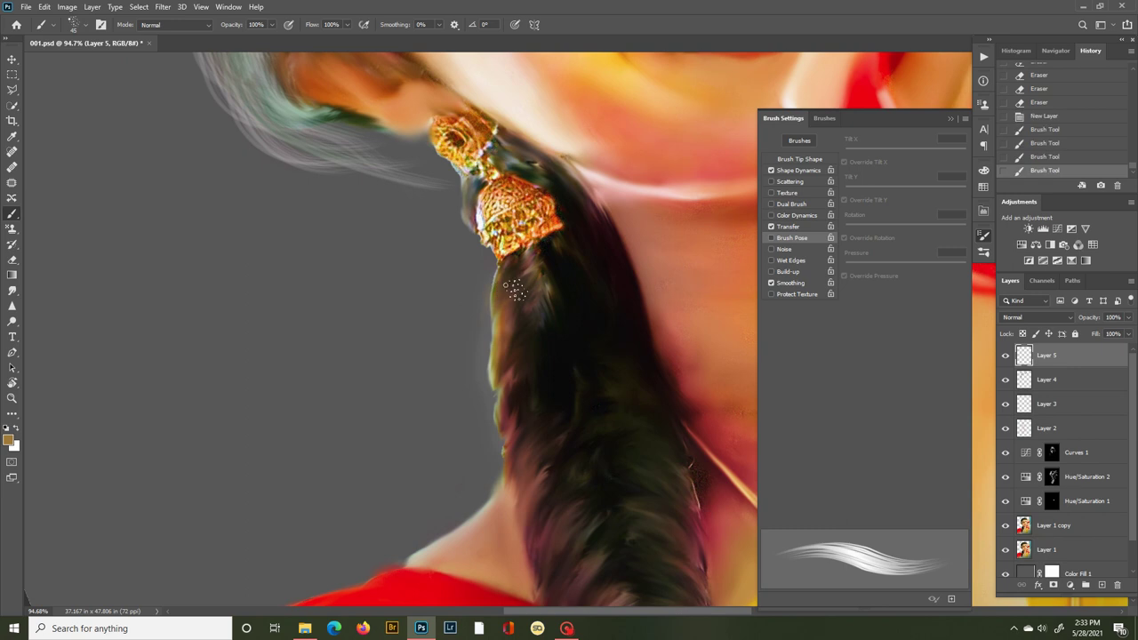
left_click_drag(503, 346, 523, 320)
left_click_drag(502, 391, 514, 439)
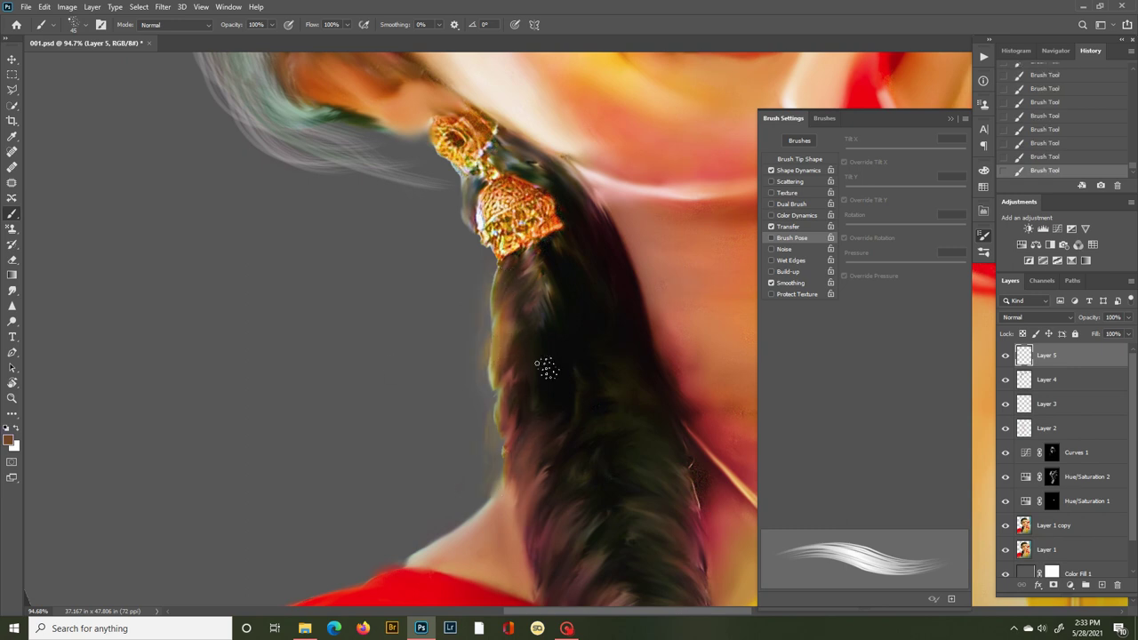
Paint curved reddish-brown strands following the plaits across the middle of the braid.
scroll(574, 341, "down", 5)
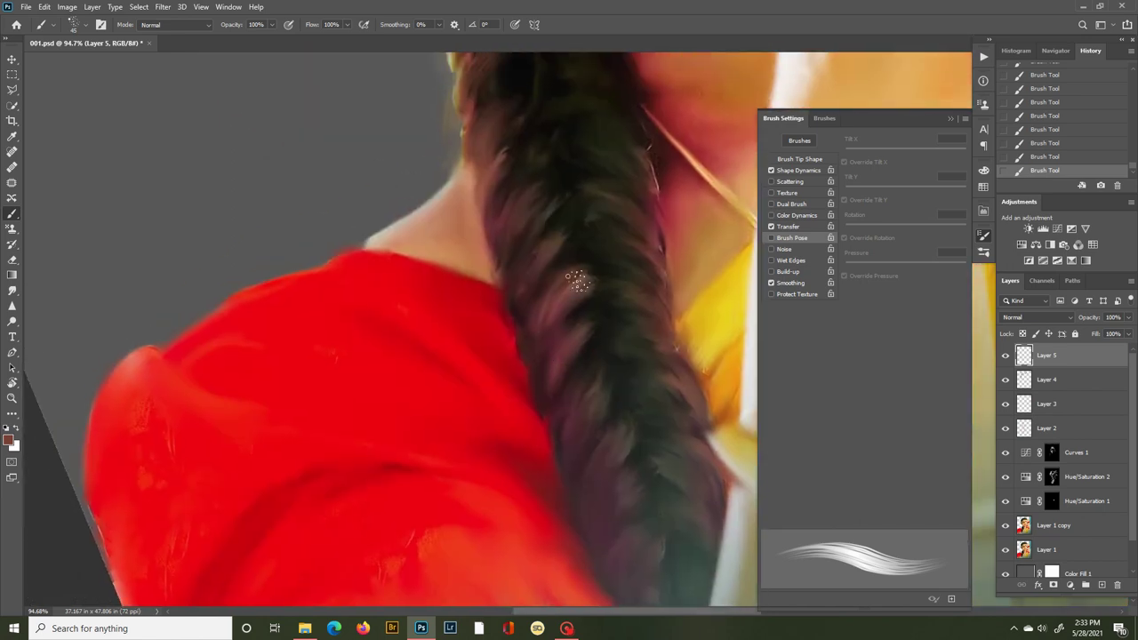
left_click_drag(567, 237, 531, 257)
left_click_drag(568, 245, 541, 360)
left_click_drag(542, 275, 497, 293)
left_click_drag(508, 308, 494, 333)
left_click_drag(545, 279, 518, 292)
left_click_drag(536, 238, 501, 256)
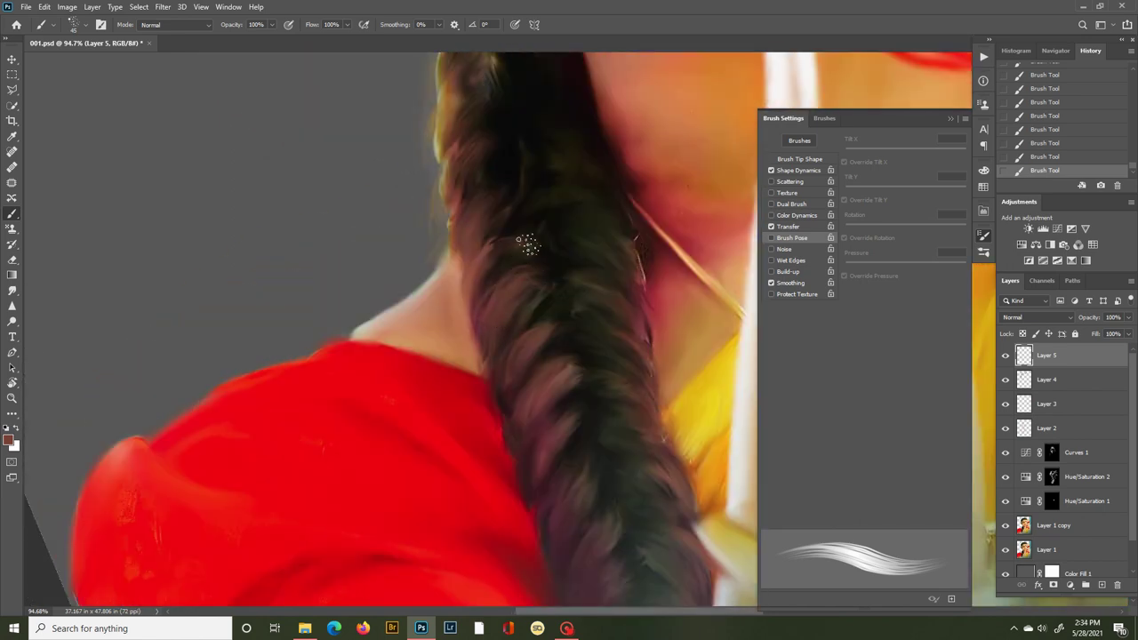
left_click_drag(510, 347, 505, 231)
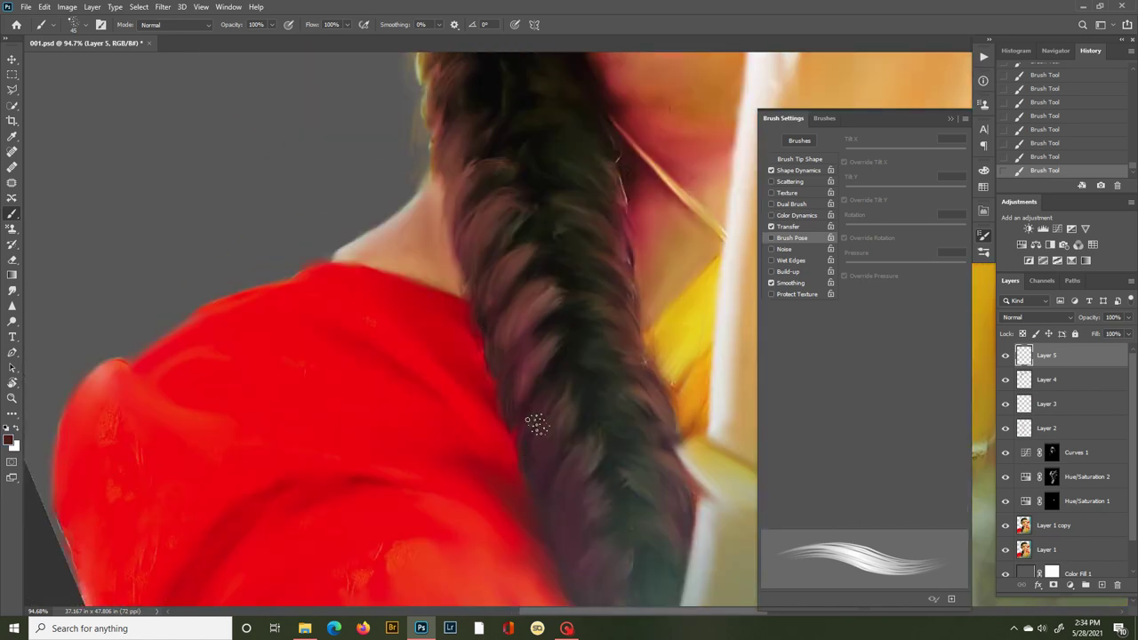
Sample a darker colour from the braid and paint strands along its plaits down towards the lower end.
left_click(580, 336, "alt")
left_click_drag(543, 352, 521, 381)
left_click_drag(535, 298, 503, 338)
left_click_drag(507, 265, 478, 315)
mouse_move(528, 238)
left_mouse_down()
mouse_move(478, 343)
mouse_move(436, 379)
left_mouse_up()
left_click_drag(452, 278, 421, 329)
mouse_move(559, 404)
left_mouse_down()
mouse_move(441, 279)
mouse_move(415, 174)
left_mouse_up()
left_click(983, 252)
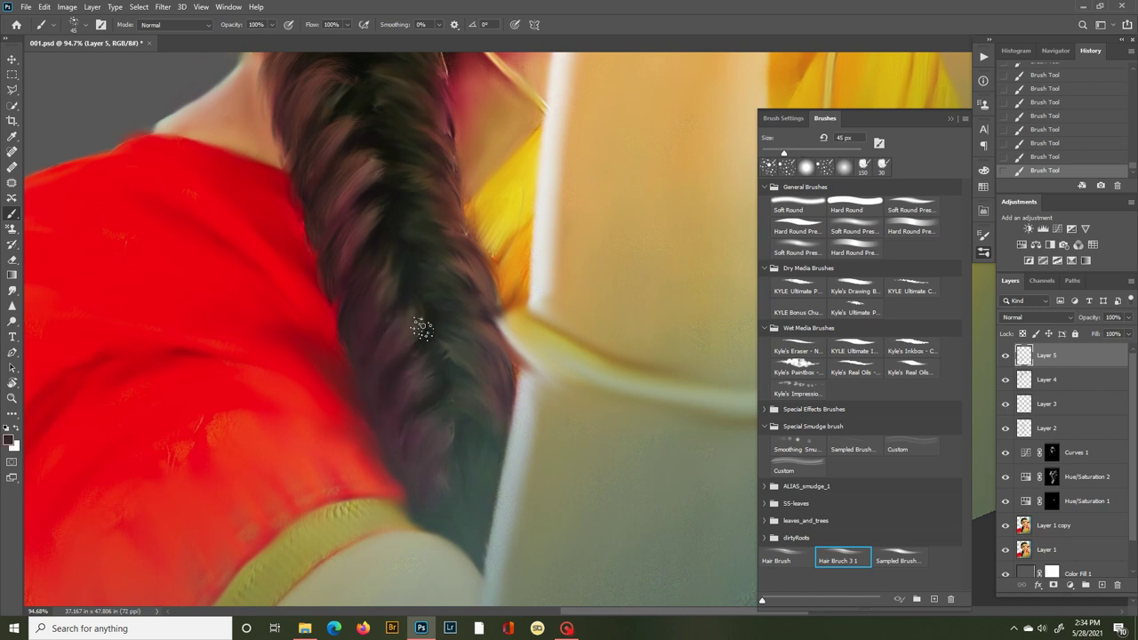
left_click_drag(465, 358, 480, 447)
Try painting yellow highlight strands across the braid's inner edge in a colour sampled from the sari.
left_click(522, 320, "alt")
left_click_drag(460, 331, 503, 362)
left_click_drag(431, 319, 501, 354)
left_click_drag(441, 296, 480, 305)
left_click_drag(451, 294, 478, 411)
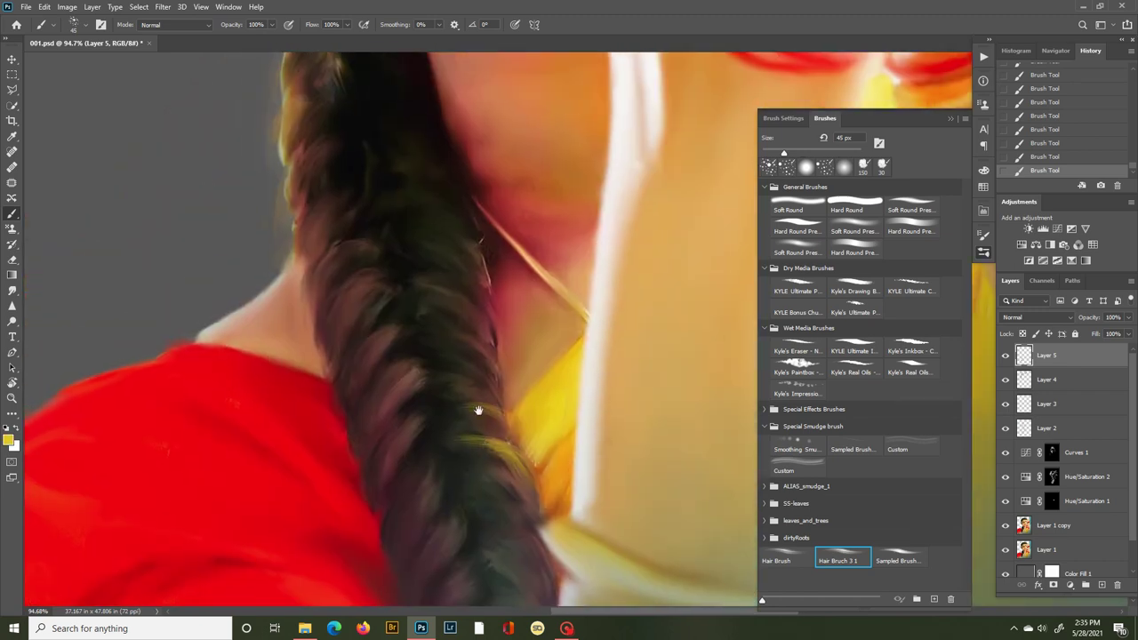
key("ctrl+z")
key("ctrl+z")
key("ctrl+z")
Sample another colour from the image and add a new layer.
key("r")
mouse_move(406, 335)
left_mouse_down()
mouse_move(475, 393)
mouse_move(560, 526)
left_mouse_up()
mouse_move(510, 443)
left_mouse_down()
mouse_move(445, 302)
mouse_move(622, 297)
left_mouse_up()
left_click(539, 234, "alt")
left_click(540, 234)
key("ctrl+shift+n")
key("Return")
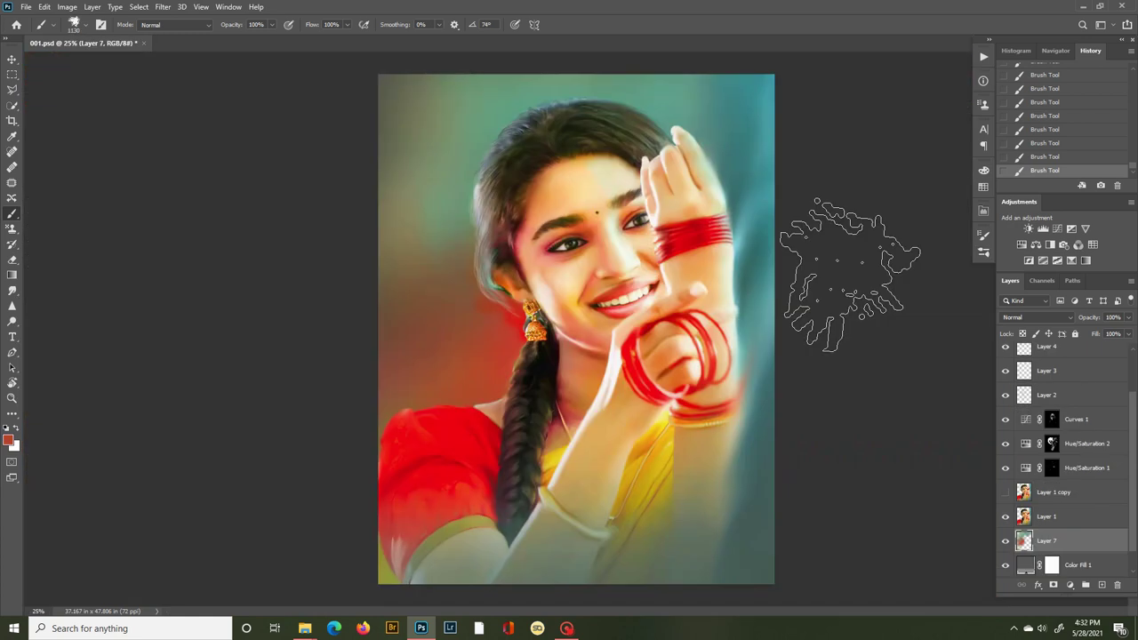
Choose the Soft Round brush, reduce its size to 125 px and add a new layer above Layer 7.
left_click(983, 252)
left_click(805, 205)
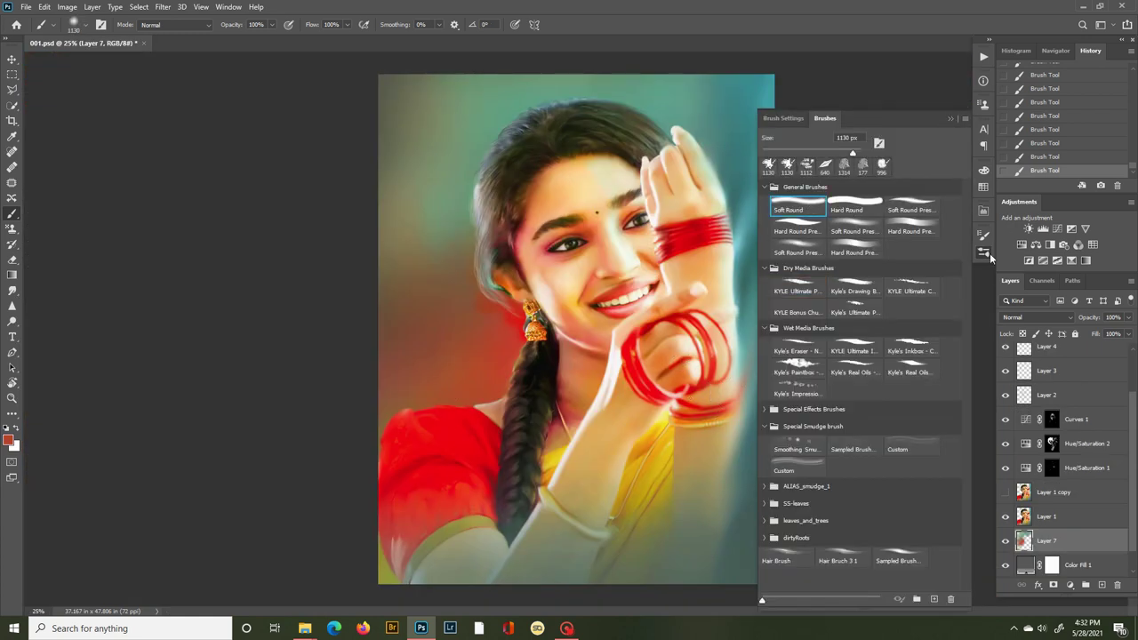
left_click(985, 253)
key("bracketleft")
key("bracketleft")
key("bracketleft")
key("bracketleft")
key("bracketleft")
key("bracketleft")
key("bracketleft")
key("bracketleft")
key("bracketleft")
key("bracketleft")
key("ctrl+j")
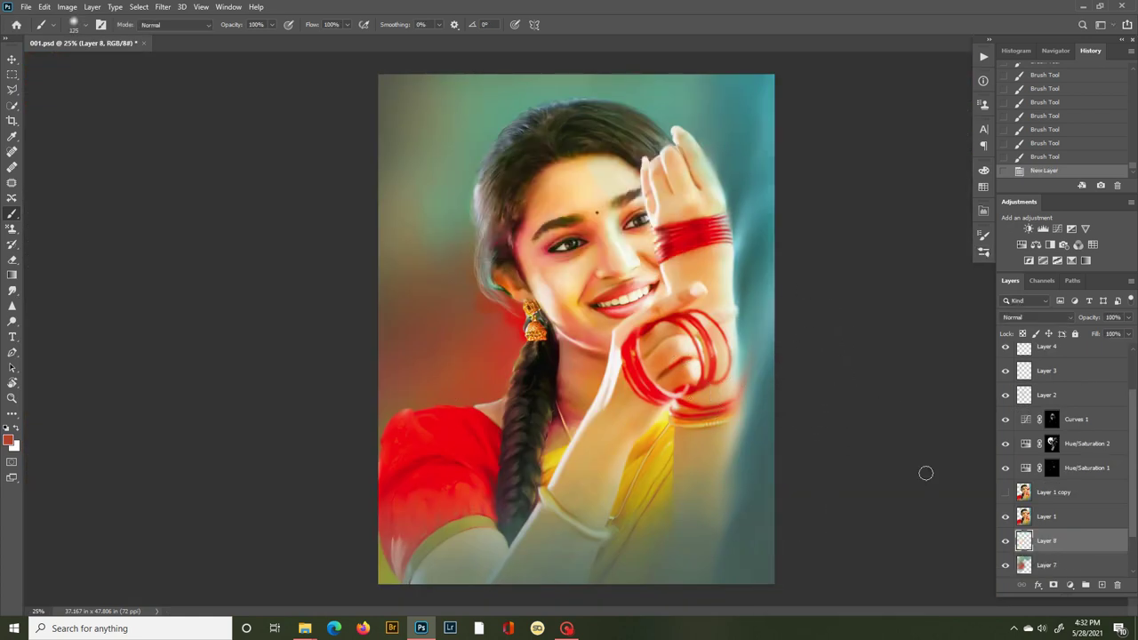
Move Layer 8 to the top of the layer stack and set its blending mode to Color.
key("ctrl+bracketright")
key("ctrl+bracketright")
key("ctrl+bracketright")
key("ctrl+bracketright")
key("ctrl+bracketright")
key("ctrl+bracketright")
key("ctrl+bracketright")
key("ctrl+bracketright")
key("ctrl+bracketright")
key("ctrl+bracketright")
left_click(1009, 594)
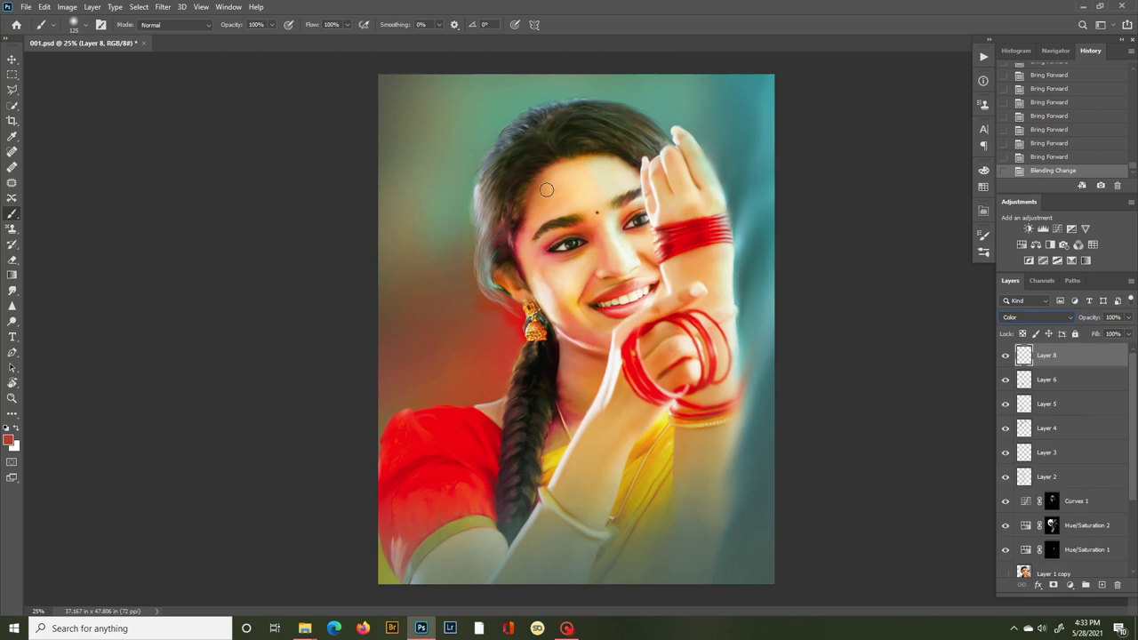
Enlarge the brush to 200 px, lower its opacity to 10% and paint a soft red tint over the hair above the forehead and temple.
key("bracketright")
key("bracketright")
key("bracketright")
left_click_drag(540, 158, 506, 192)
key("ctrl+z")
key("1")
left_click_drag(537, 156, 503, 197)
left_click_drag(542, 151, 510, 207)
mouse_move(547, 142)
left_mouse_down()
mouse_move(526, 165)
mouse_move(576, 125)
left_mouse_up()
mouse_move(576, 126)
left_mouse_down()
mouse_move(614, 153)
mouse_move(523, 190)
left_mouse_up()
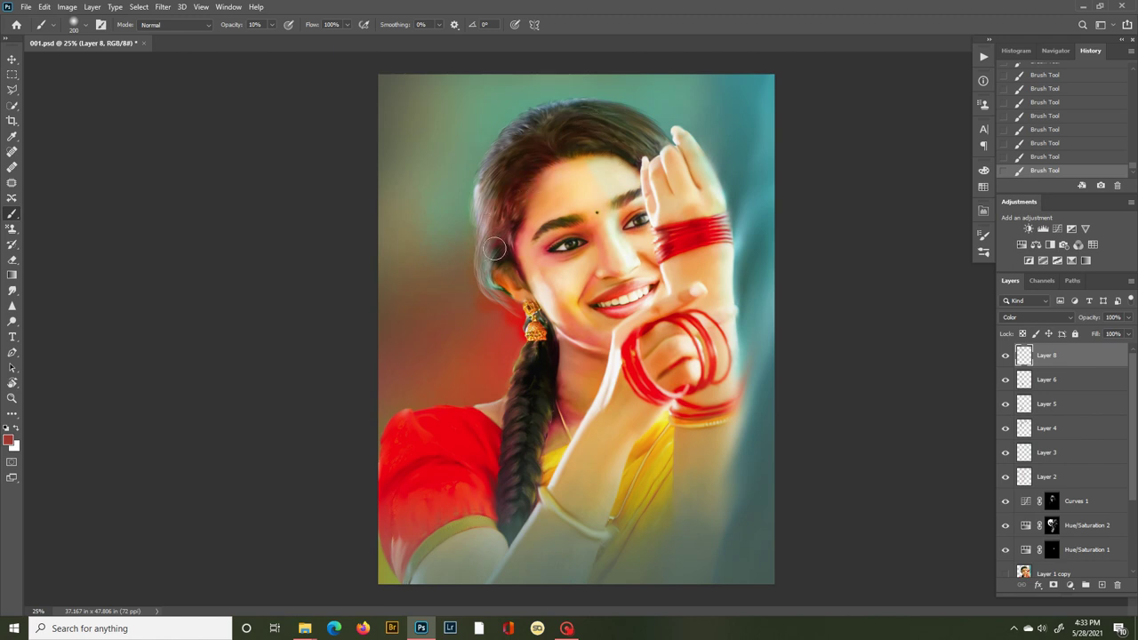
Reduce Layer 8's opacity to 17% and save the document.
left_click(1128, 317)
left_click_drag(1099, 330, 1085, 335)
left_click(797, 314)
key("ctrl+s")
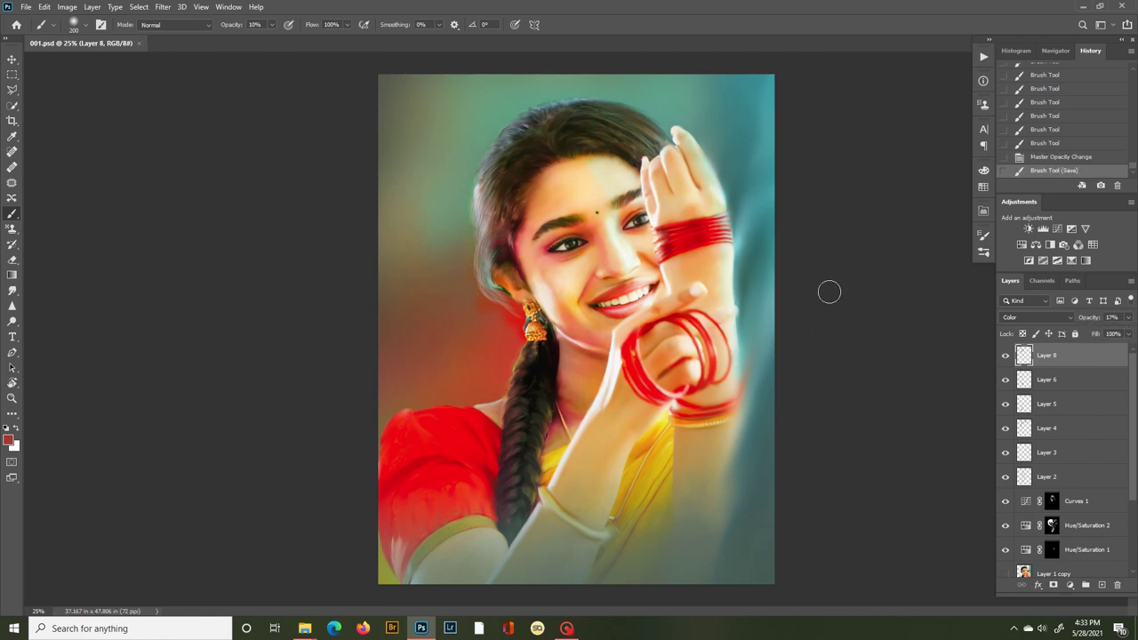